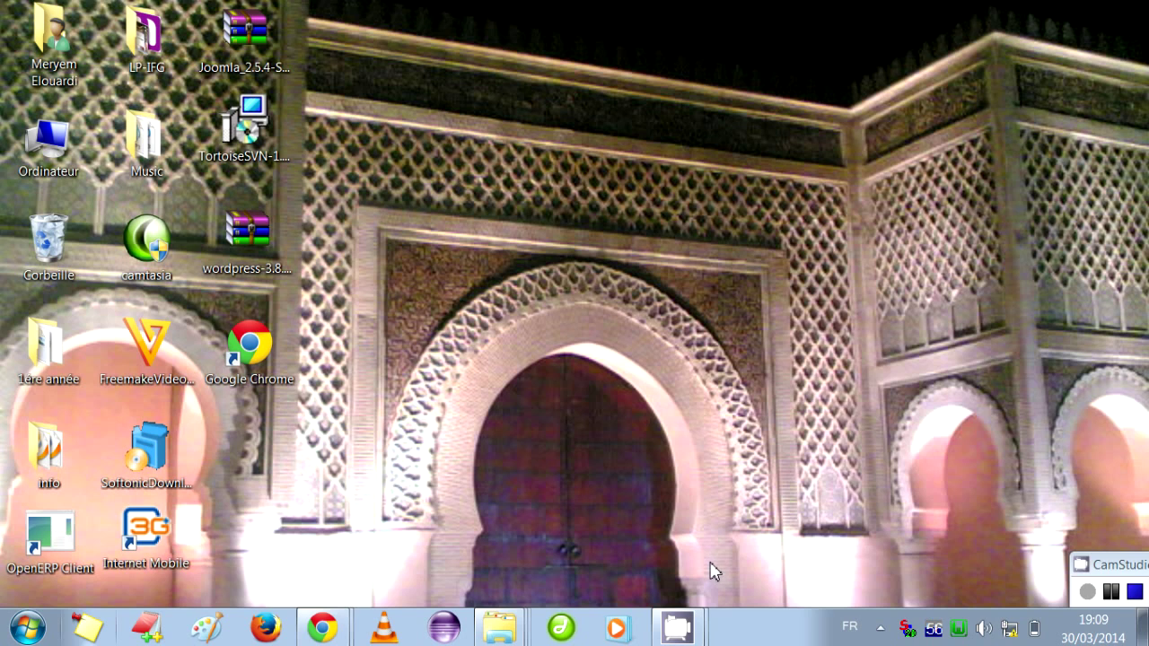
Search Google for 'wampserver' and open the official wampserver.com result.
mouse_move(341, 633)
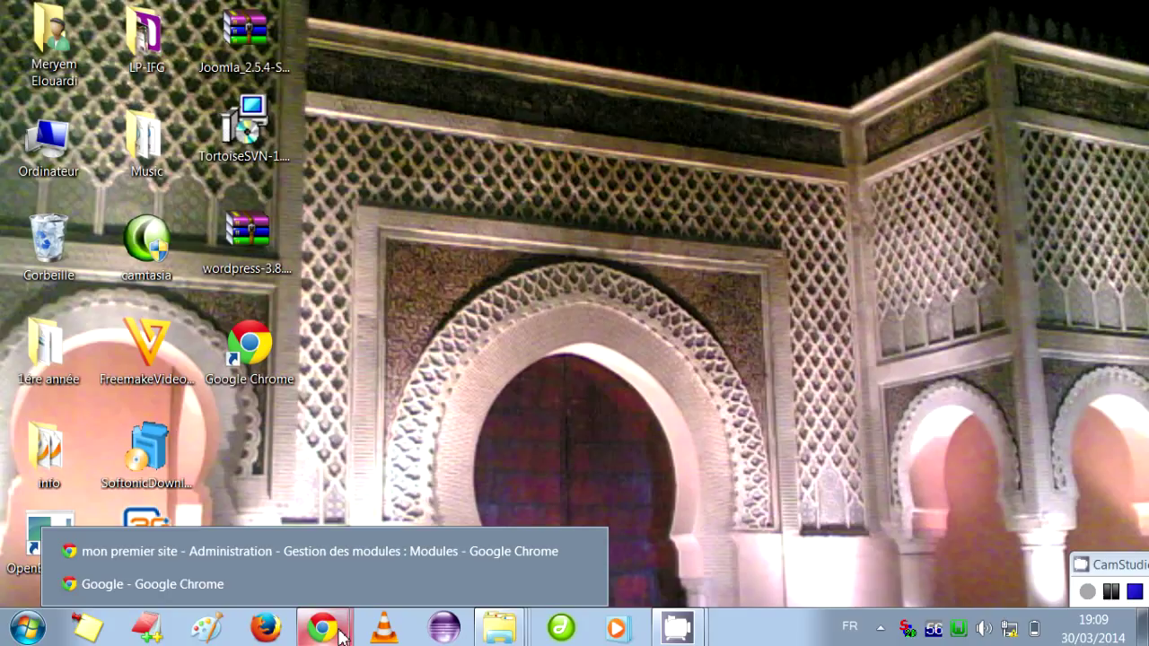
left_click(272, 588)
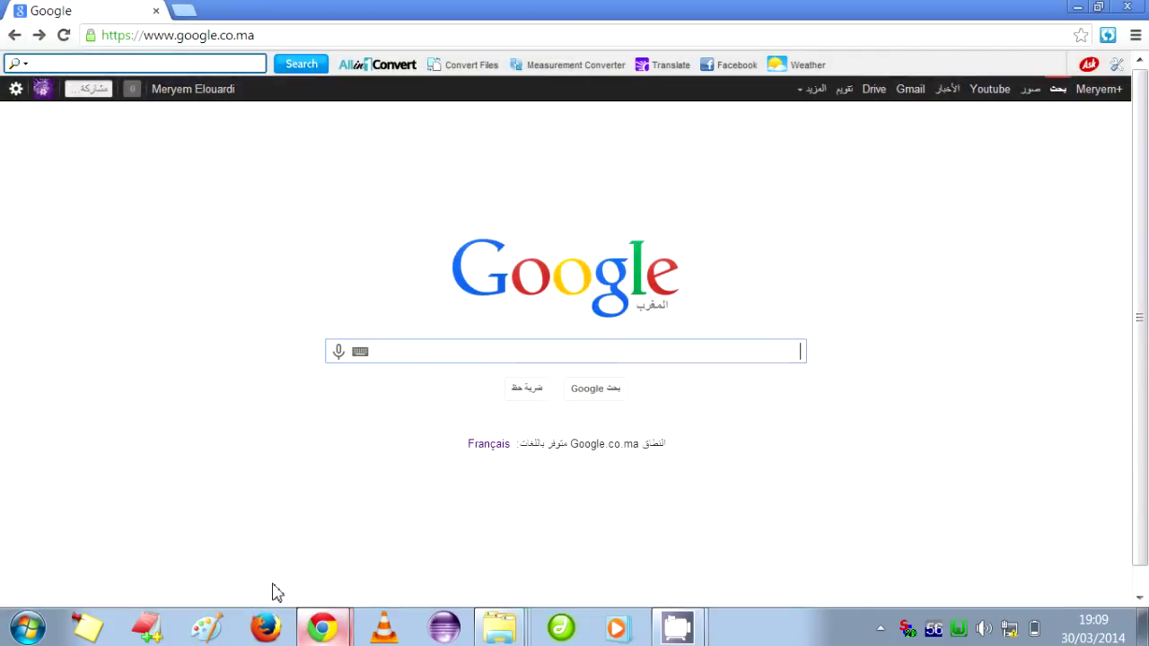
type("wamp")
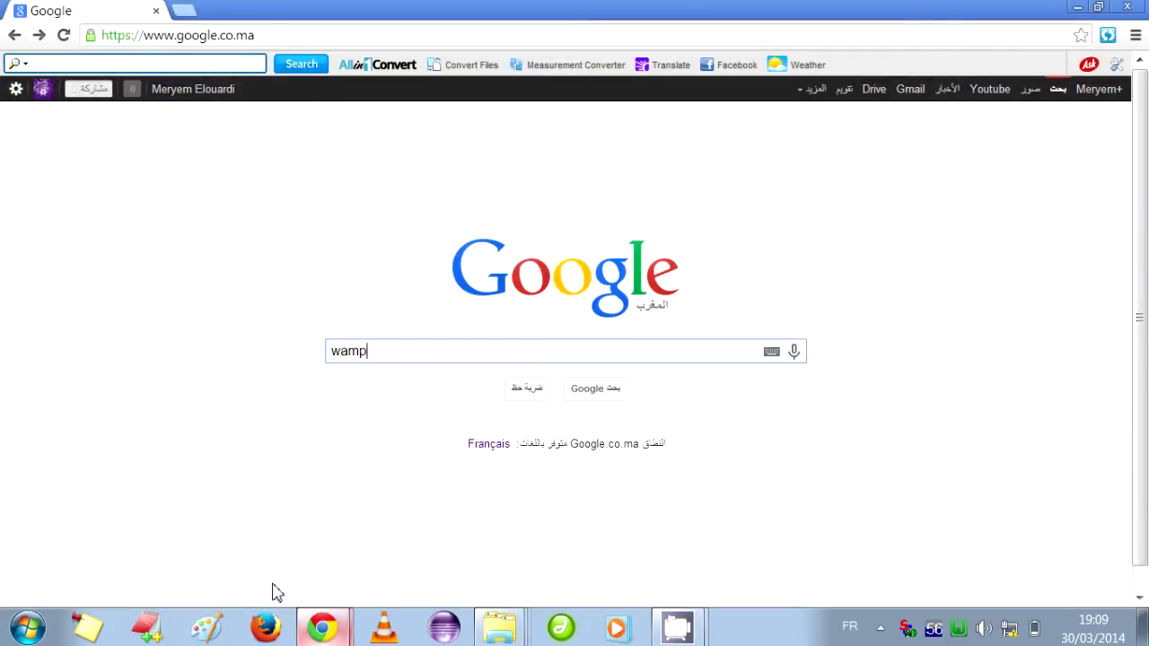
type("server")
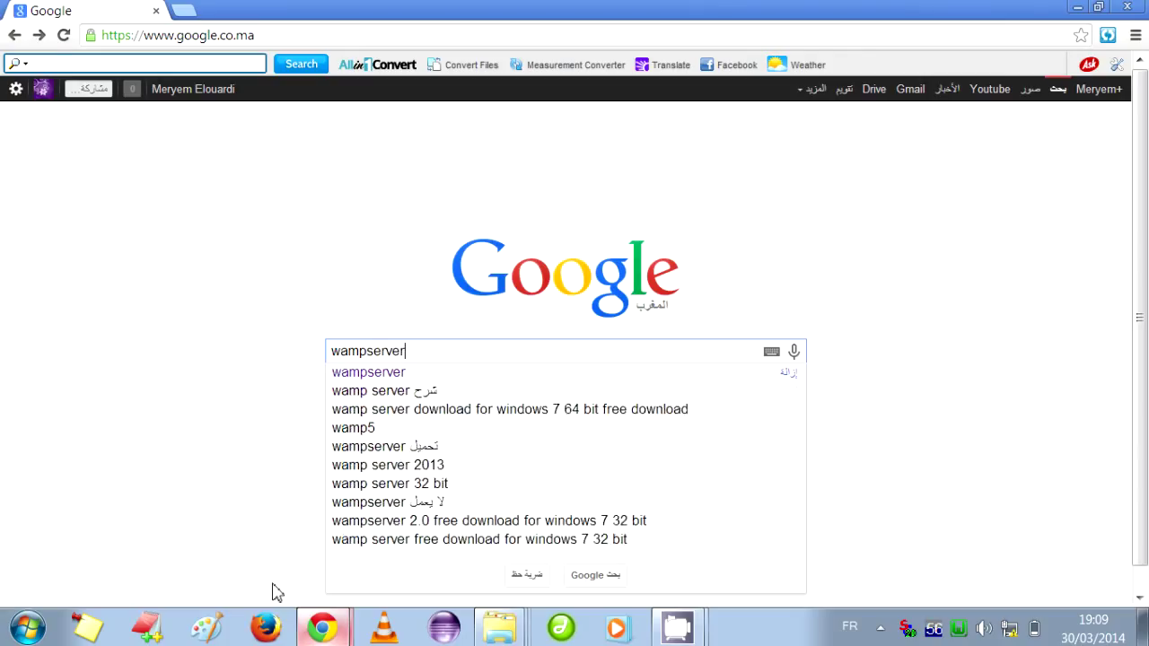
key("Return")
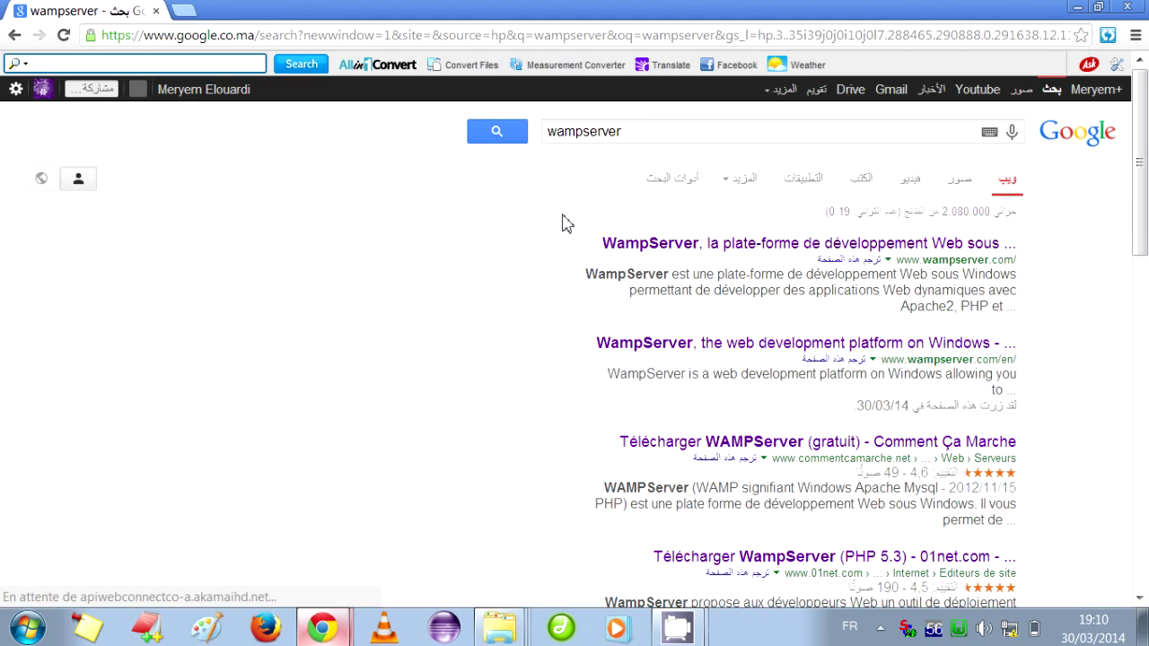
left_click(754, 278)
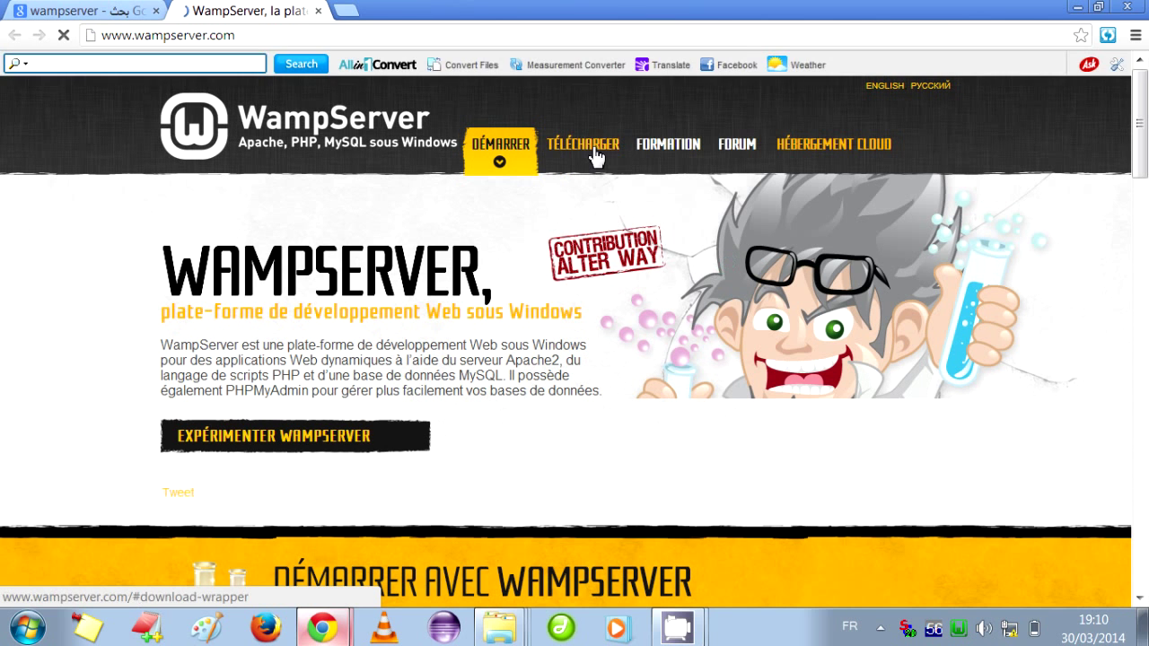
Choose the WampServer (64 bits & PHP 5.4) 2.4 download and skip straight to the direct download.
left_click(595, 152)
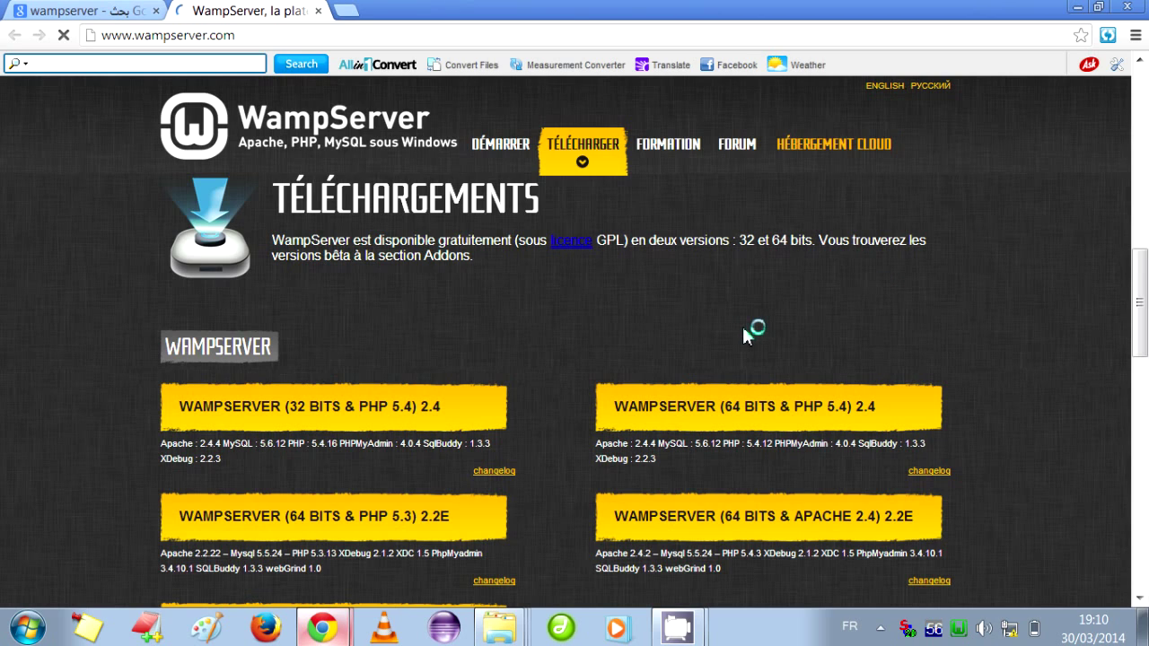
left_click(750, 411)
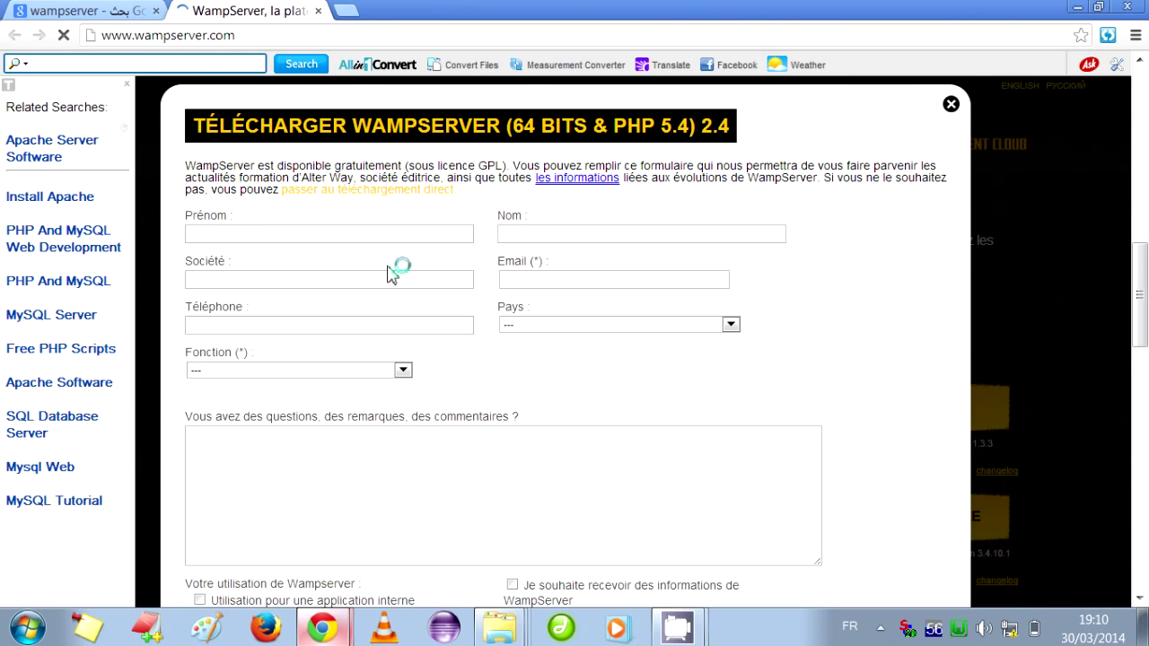
left_click(371, 200)
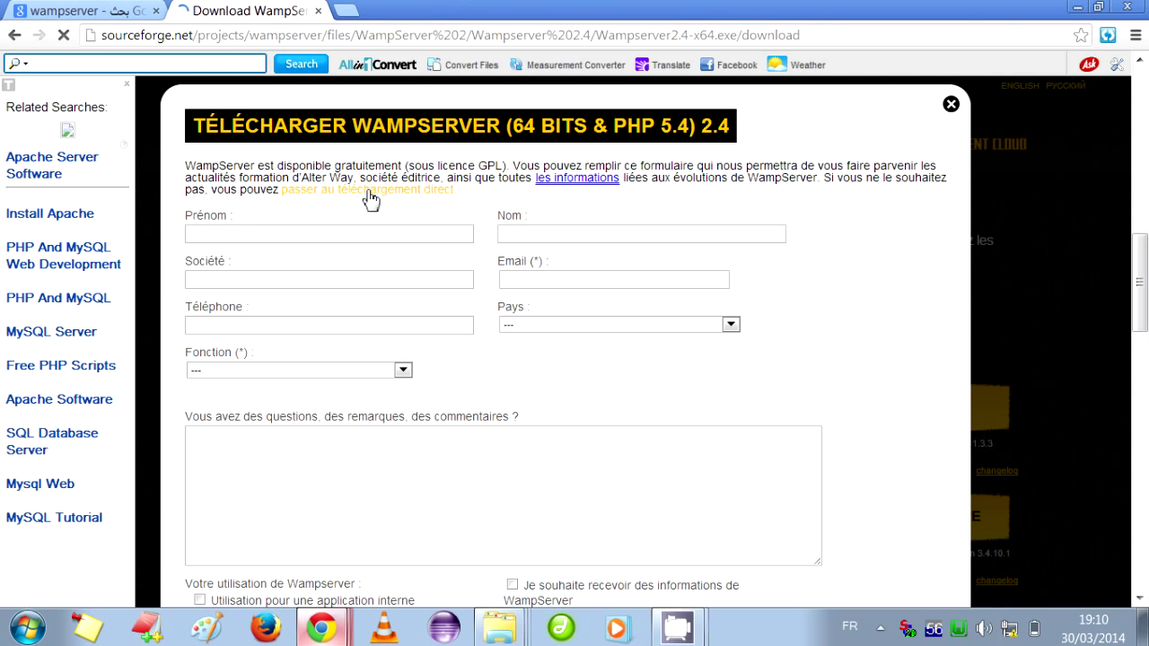
left_click(370, 199)
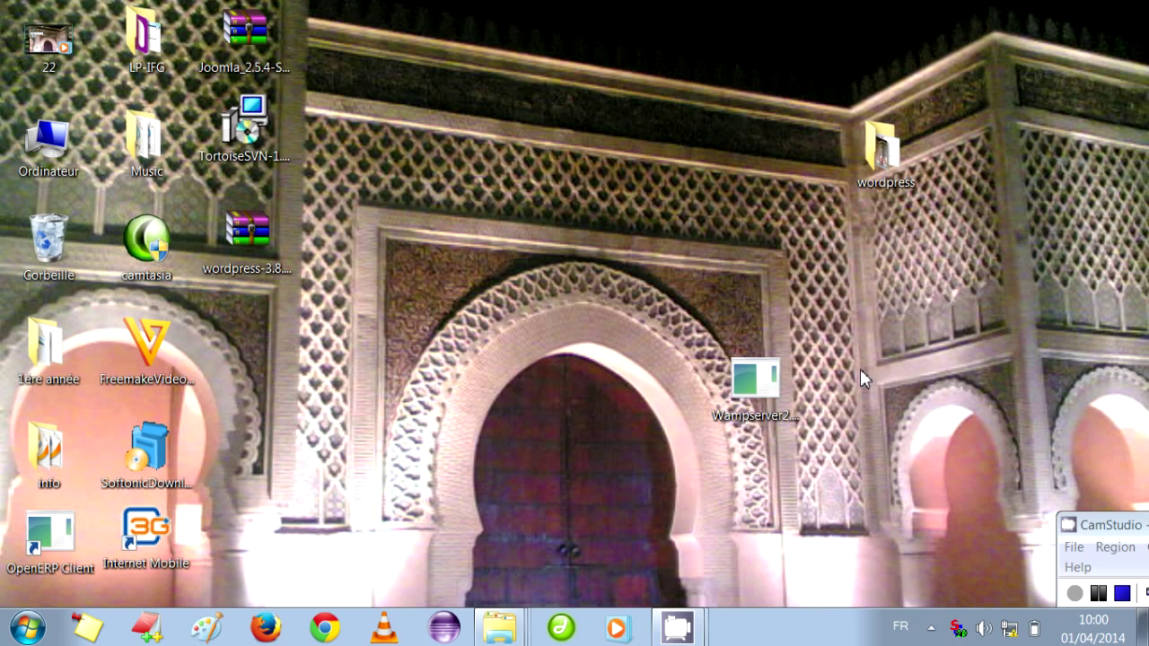
Launch the WampServer installer, accept the licence and keep c:\wamp as the install folder.
double_click(755, 382)
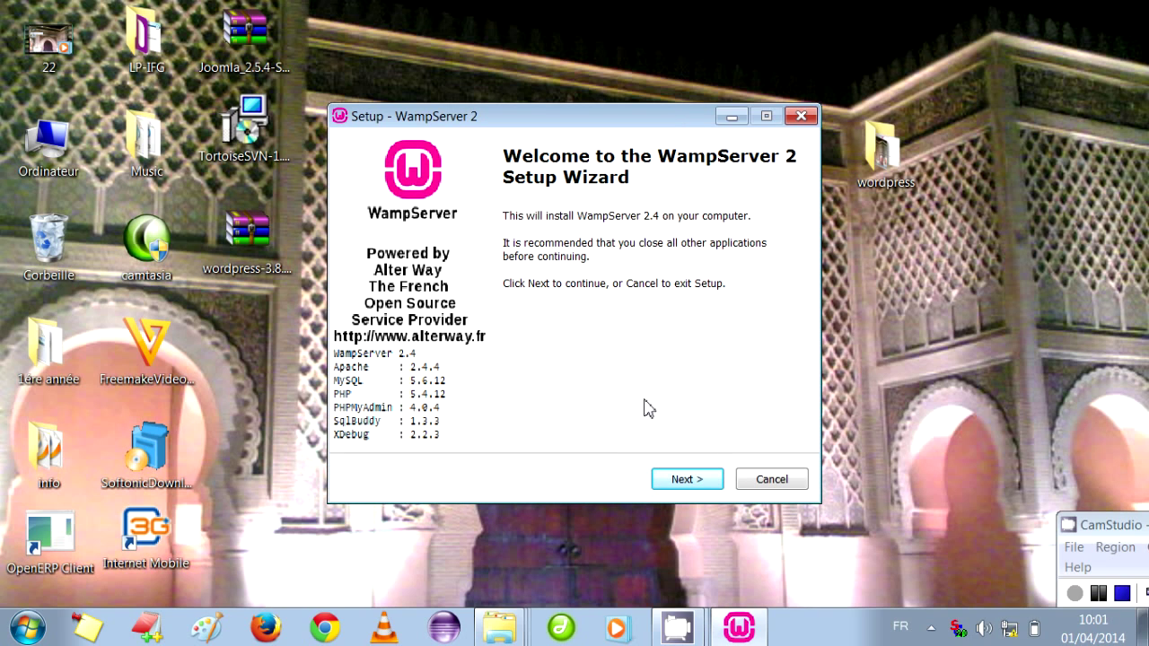
left_click(678, 474)
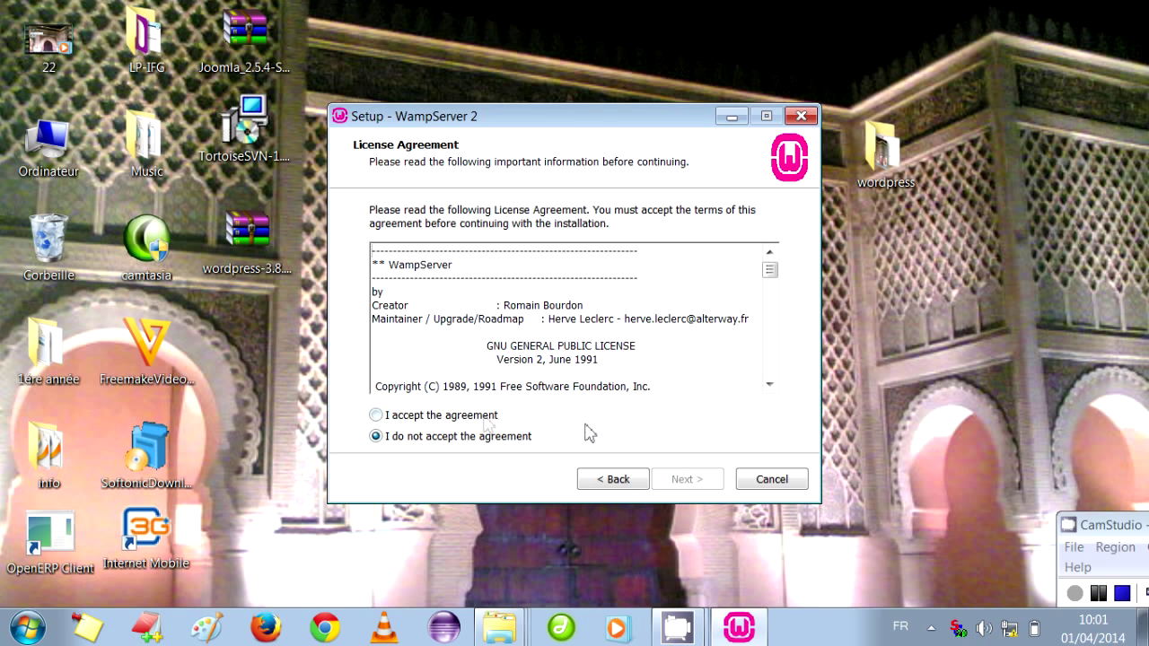
left_click(497, 417)
left_click(688, 480)
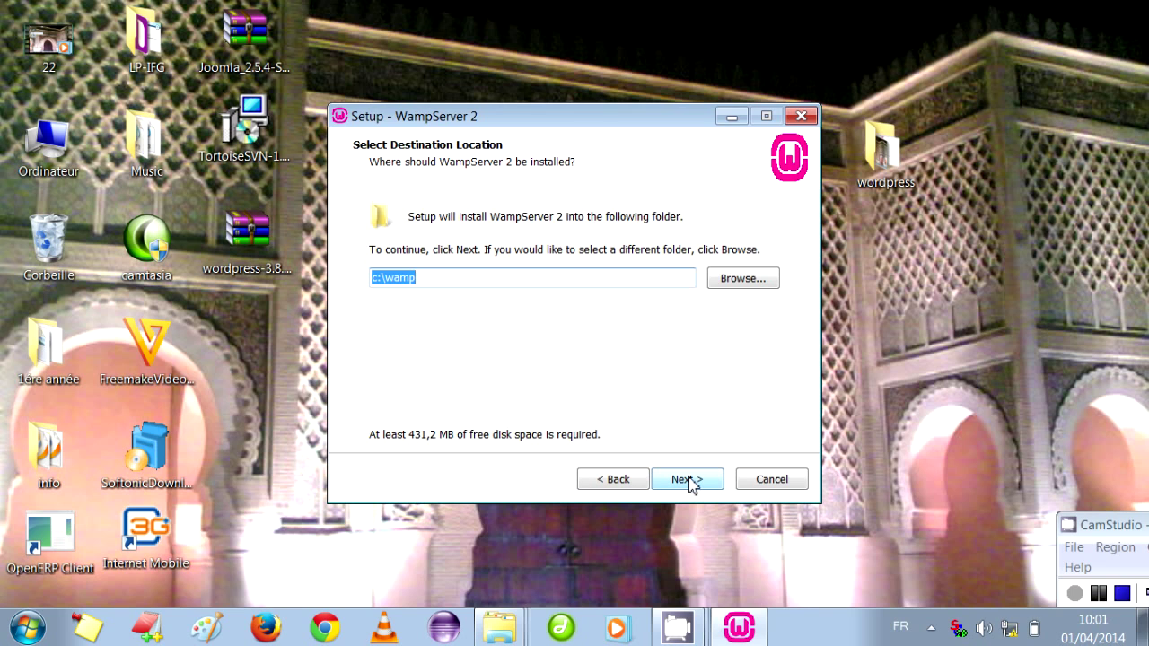
left_click(688, 481)
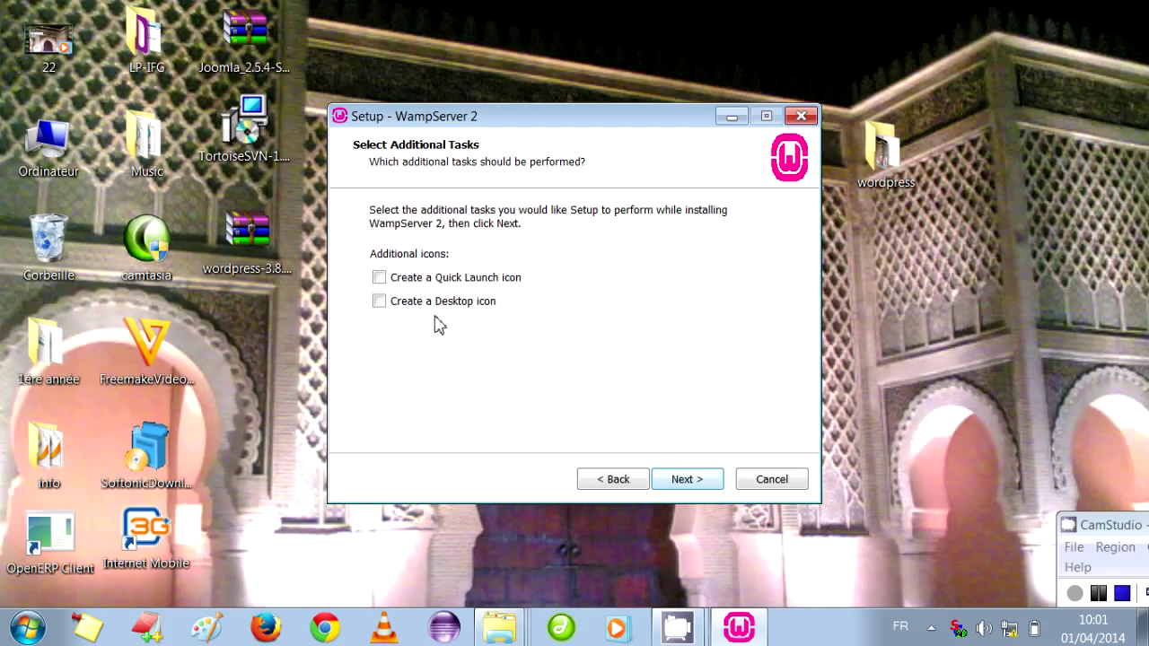
Enable both Quick Launch and desktop shortcuts and start the installation.
left_click(381, 279)
left_click(379, 305)
left_click(687, 481)
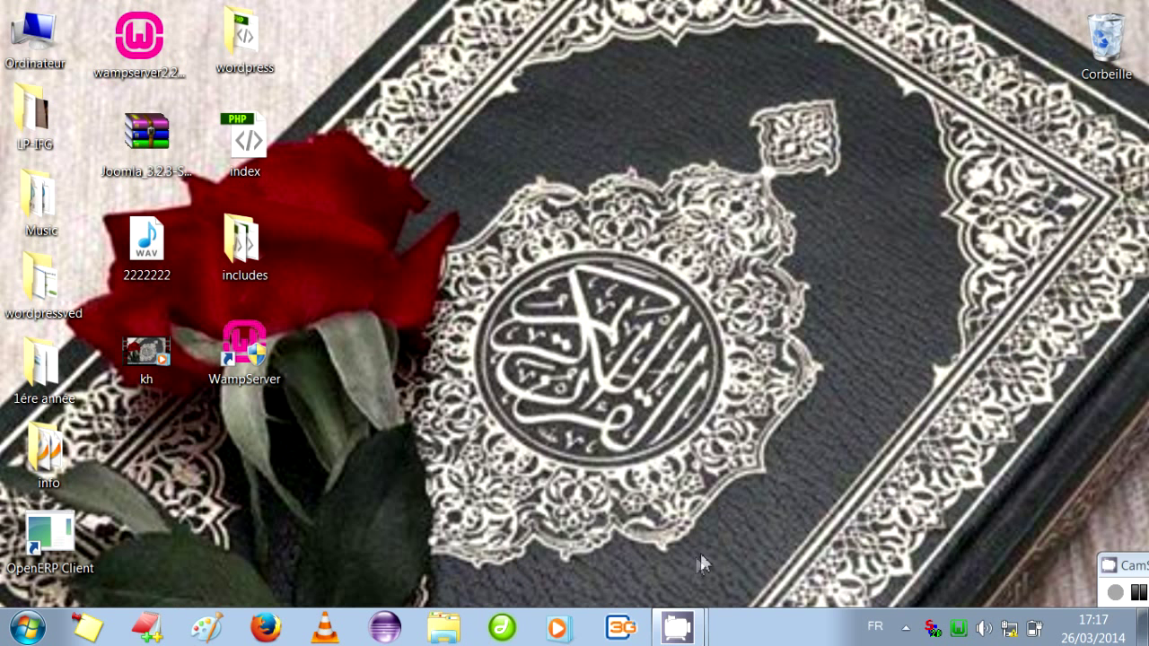
Open localhost from the WampServer tray menu and follow the phpmyadmin link under Outils.
left_click(962, 634)
left_click(1002, 431)
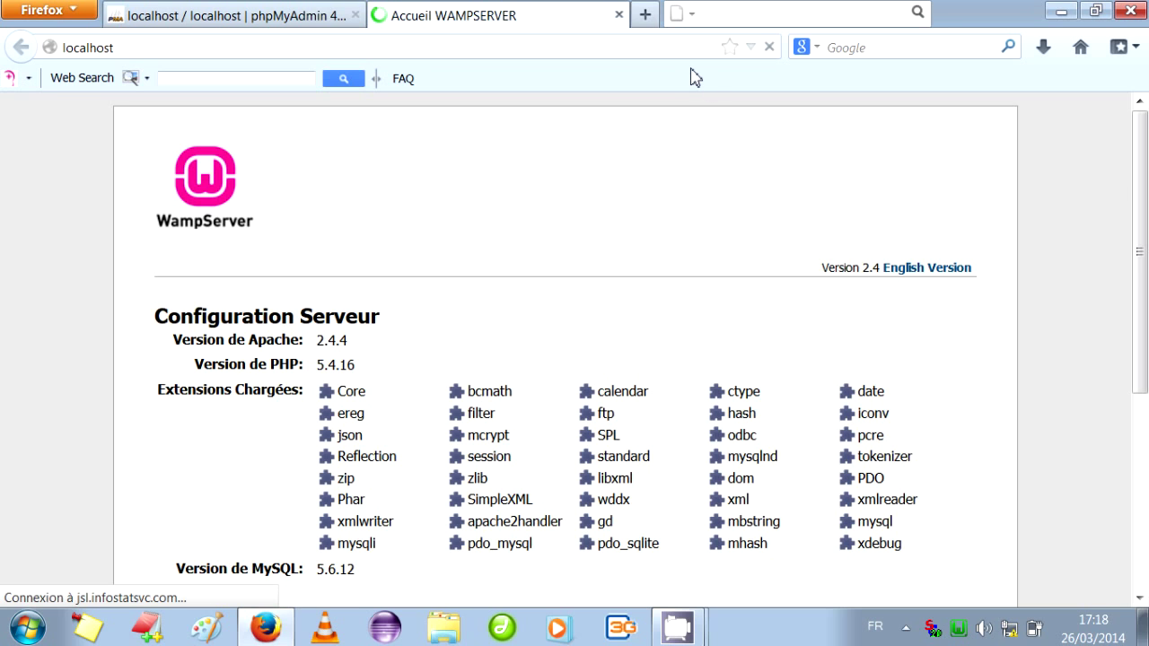
left_click_drag(1140, 200, 1147, 373)
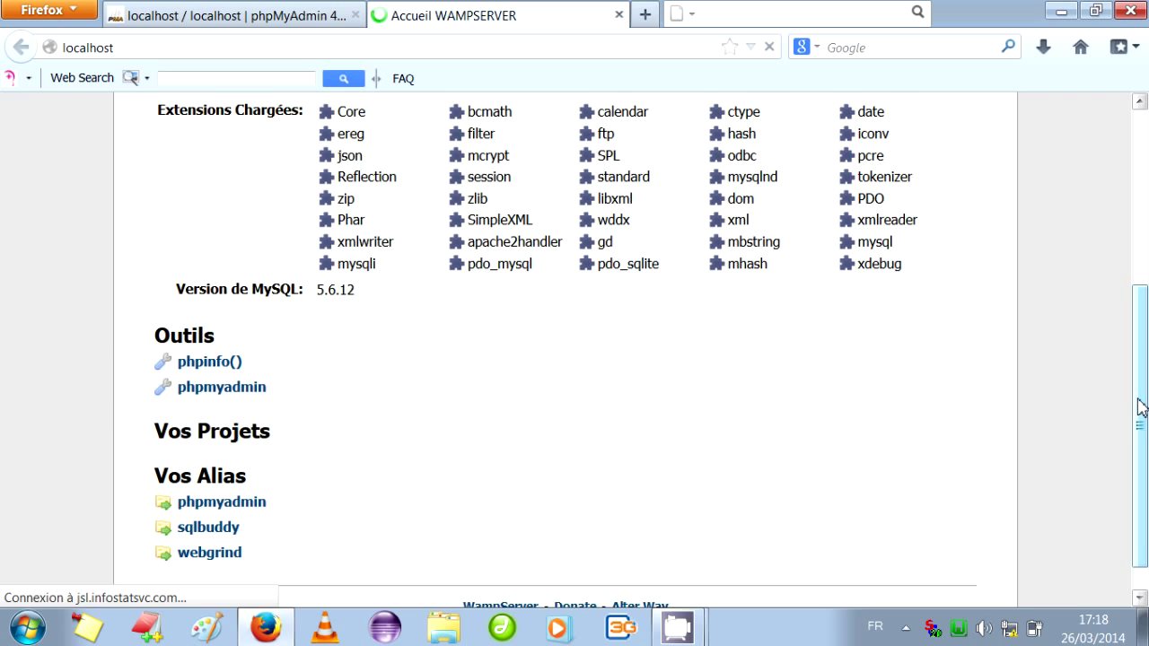
left_click(234, 396)
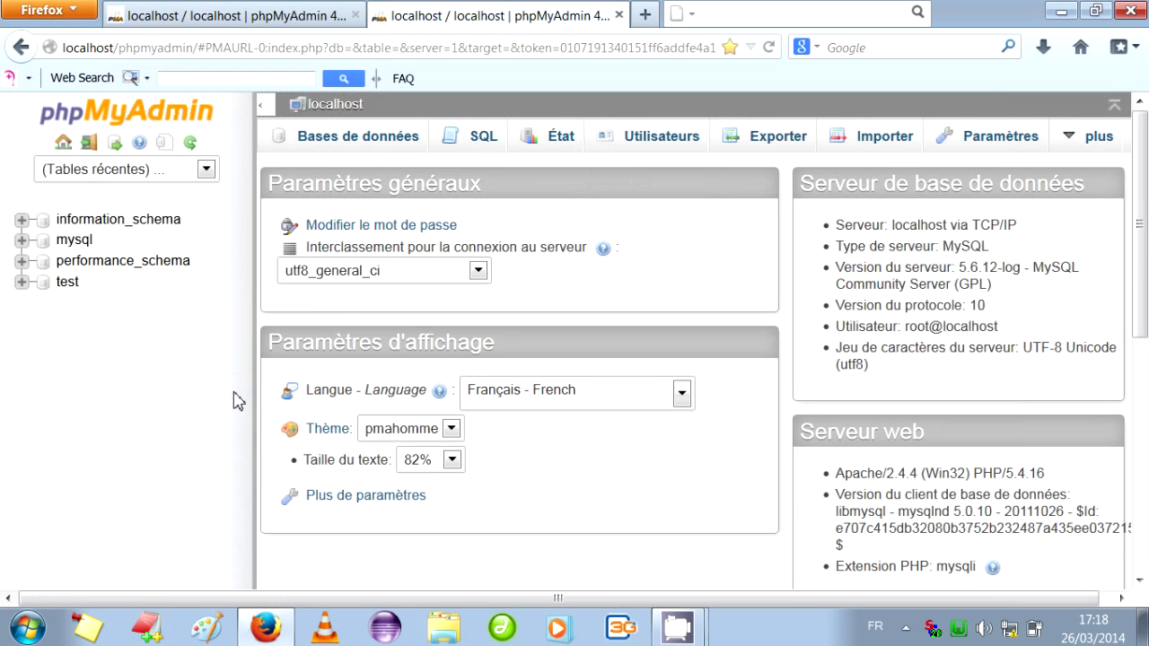
Create a new database named 'tuto' from phpMyAdmin's Bases de données page.
left_click(328, 147)
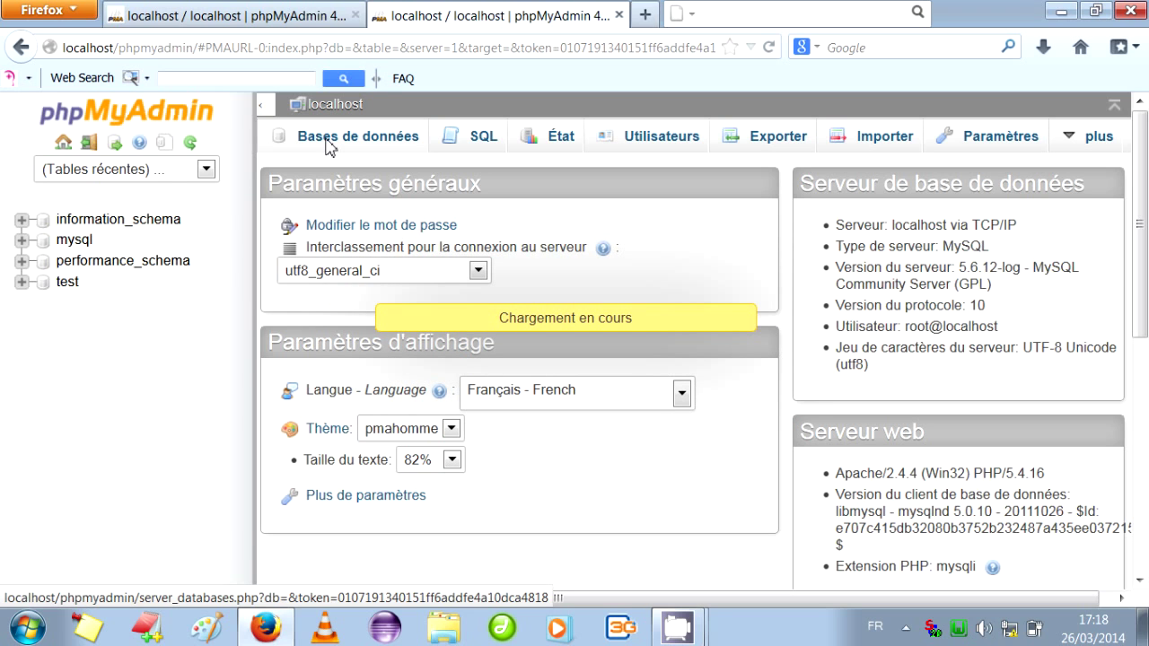
left_click(332, 291)
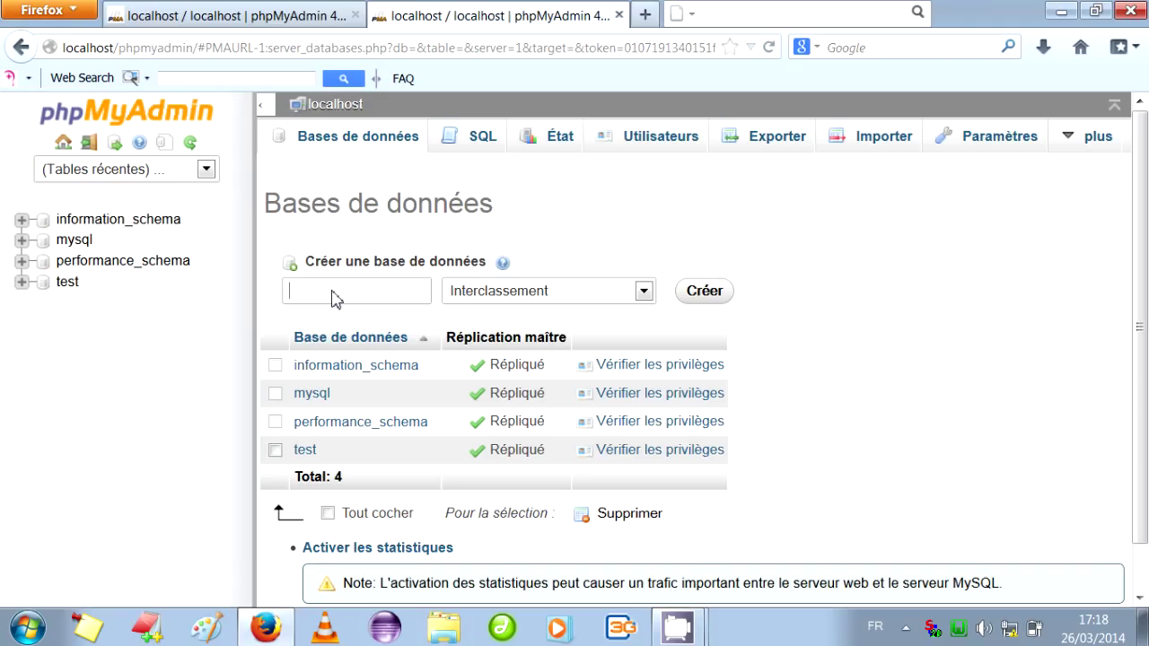
type("tuto")
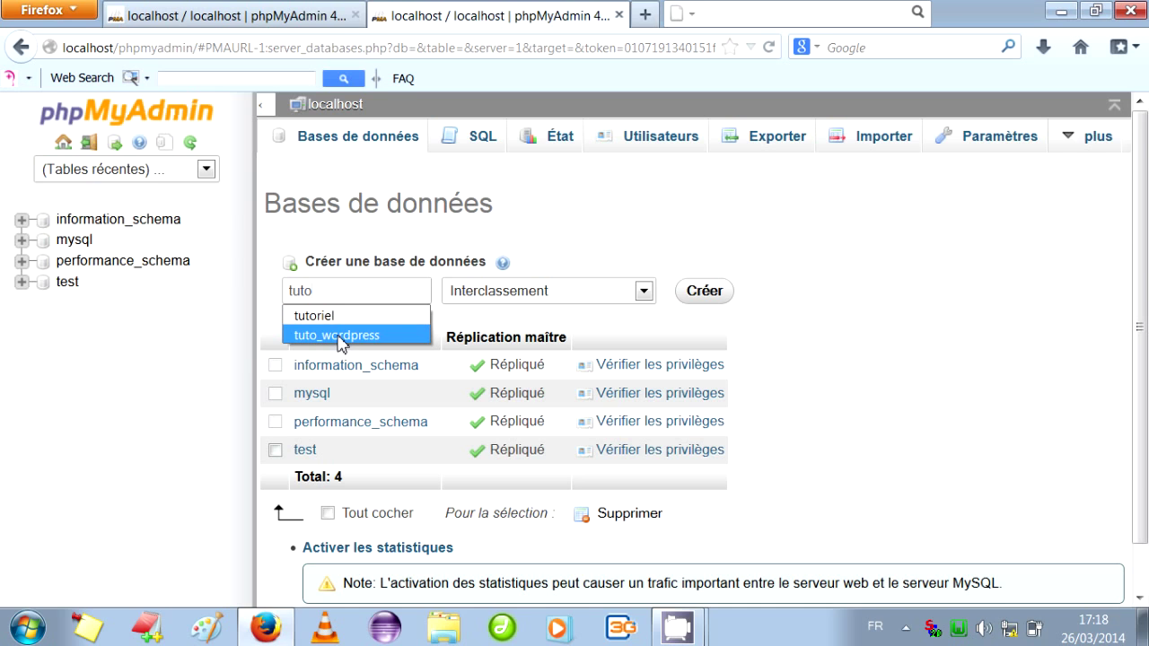
left_click(339, 337)
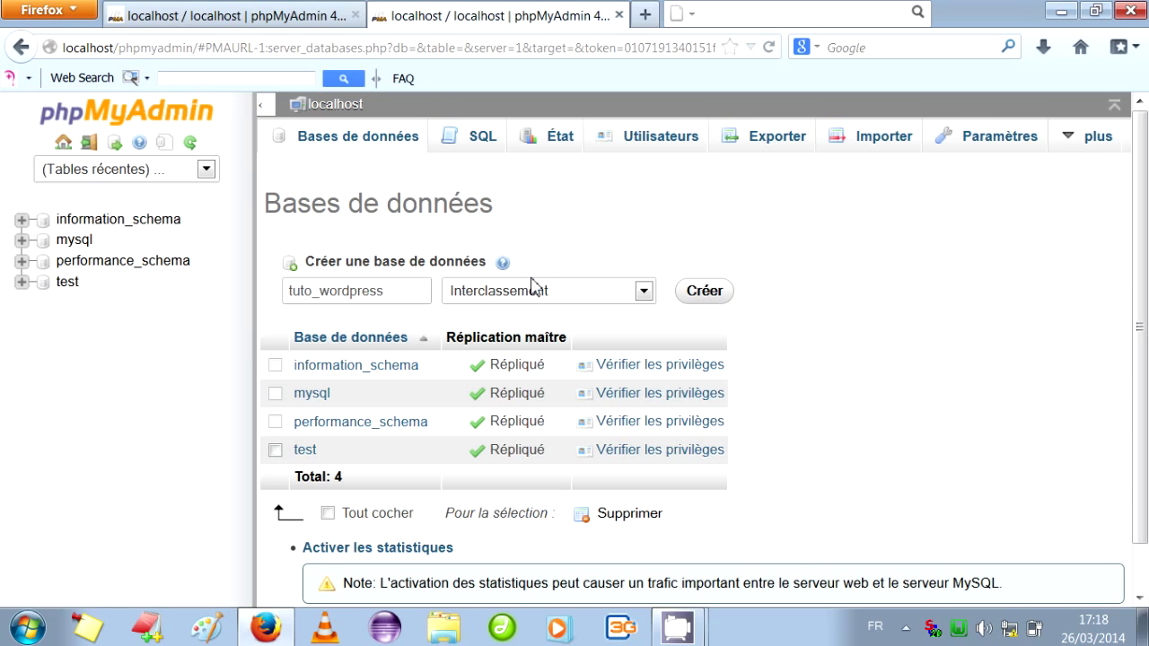
key("BackSpace")
key("BackSpace")
key("BackSpace")
key("BackSpace")
key("BackSpace")
key("BackSpace")
key("BackSpace")
key("BackSpace")
key("BackSpace")
key("BackSpace")
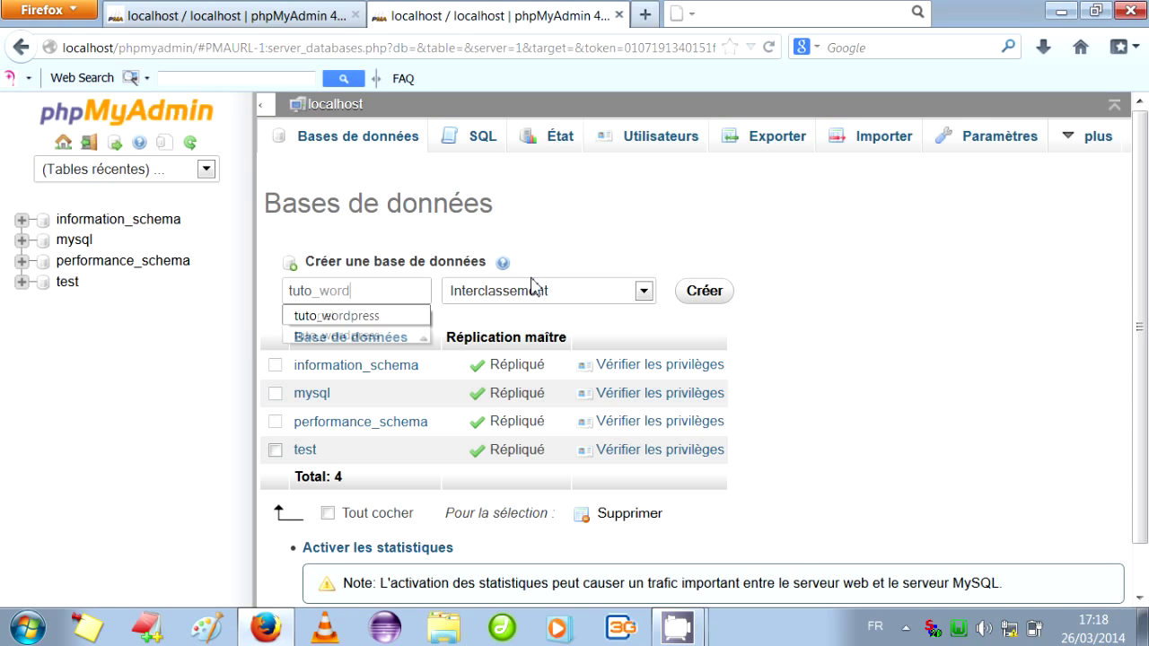
left_click(701, 294)
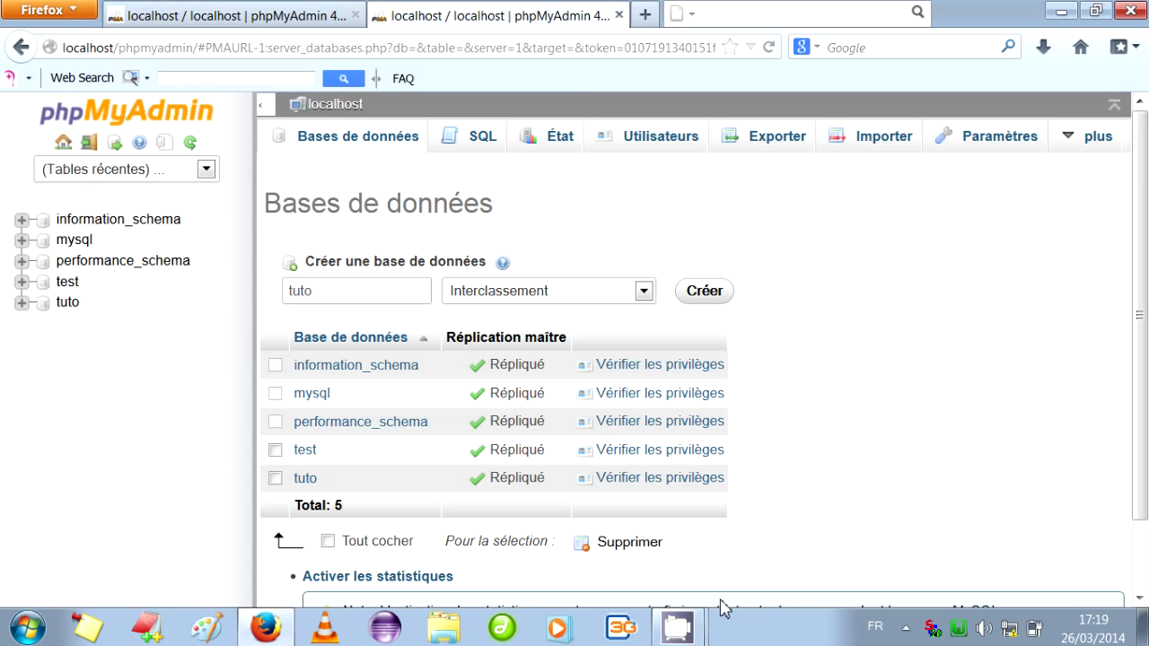
mouse_move(686, 634)
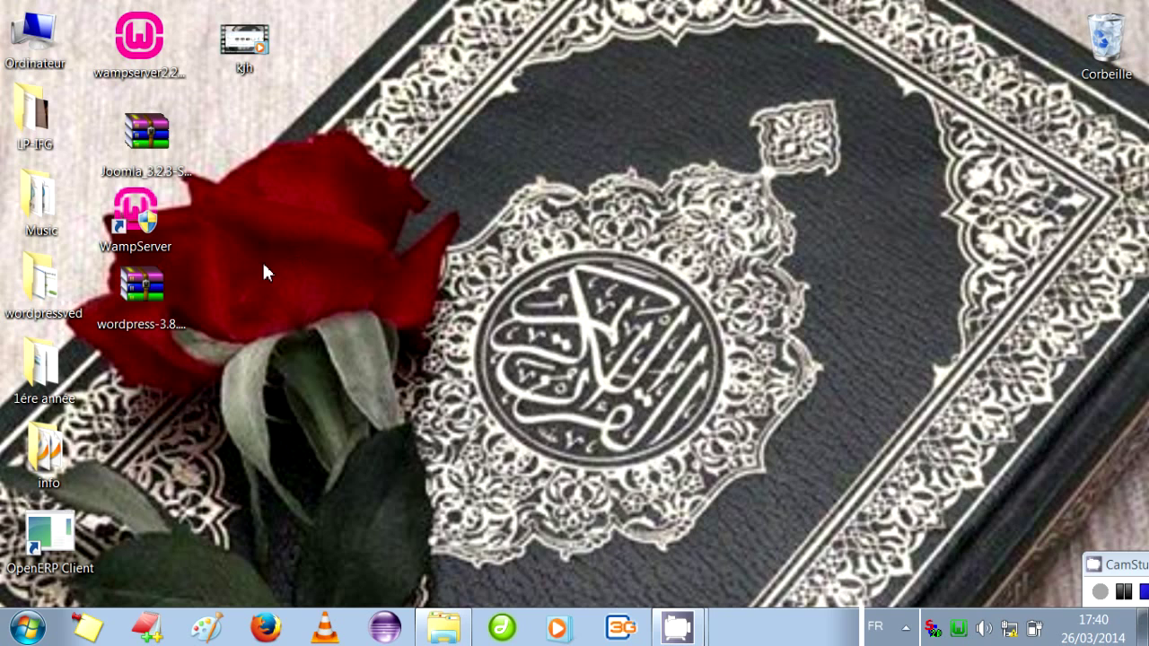
Extract the WordPress archive onto the desktop, open the wordpress folder and select all its files.
right_click(151, 302)
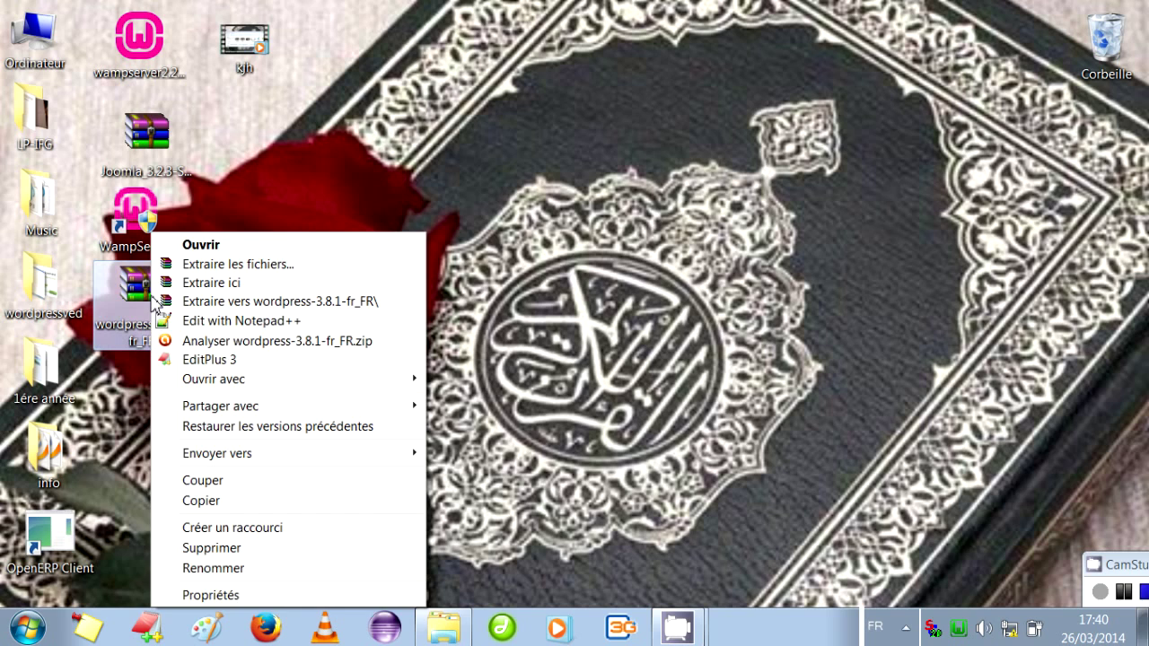
left_click(199, 284)
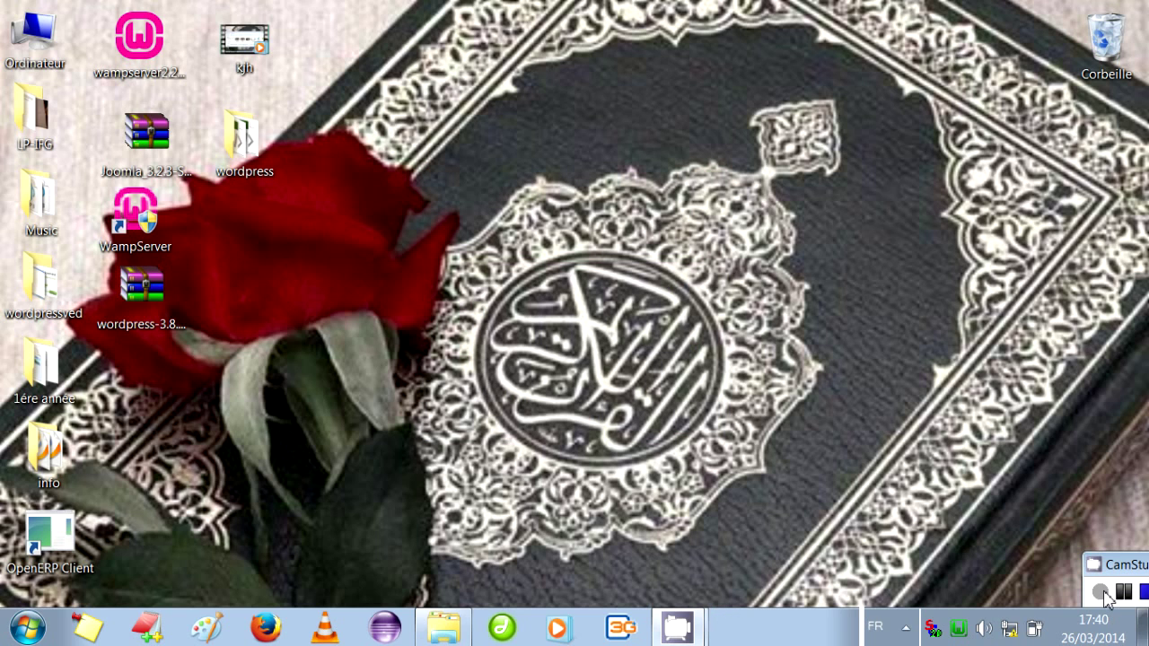
double_click(242, 143)
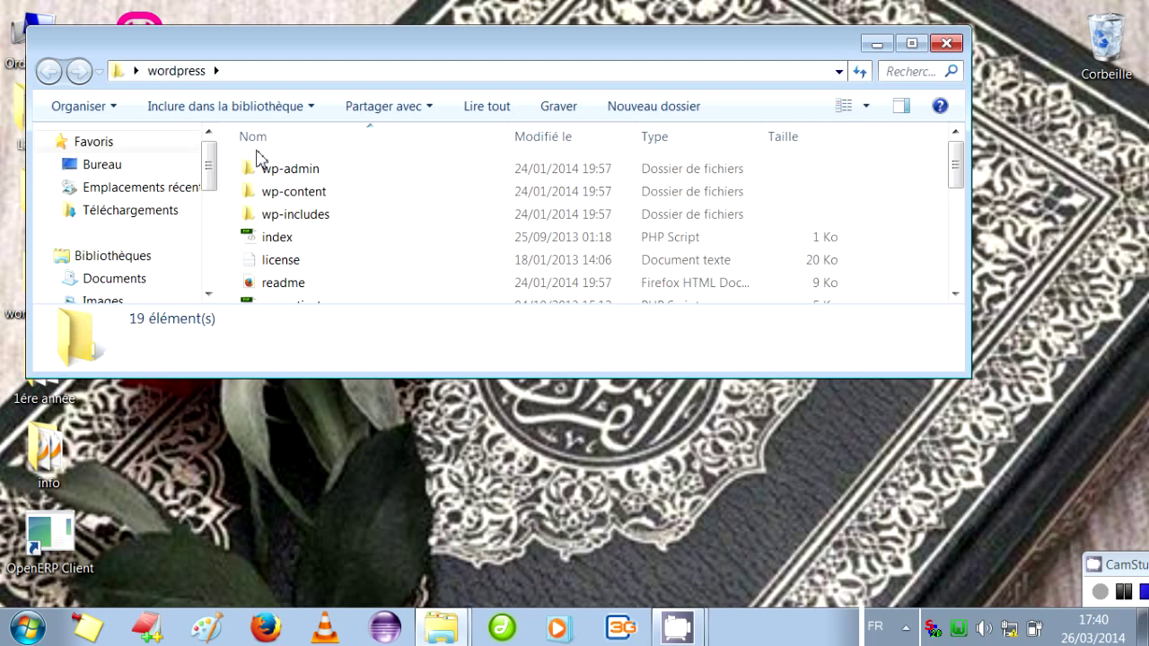
key("ctrl+a")
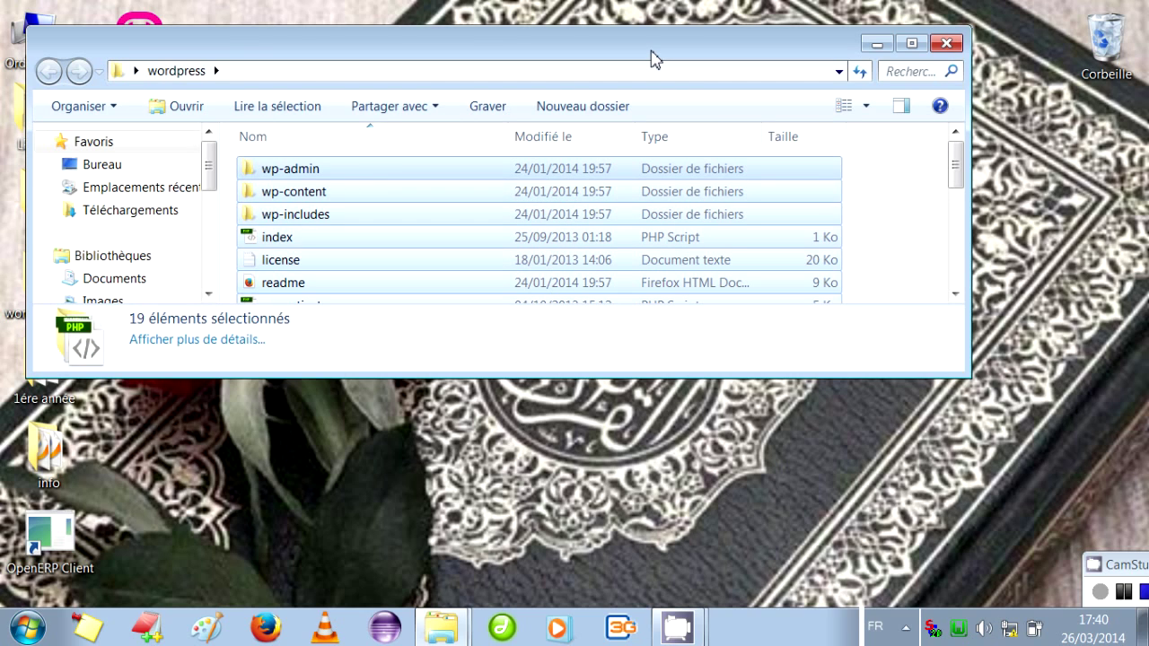
left_click(877, 43)
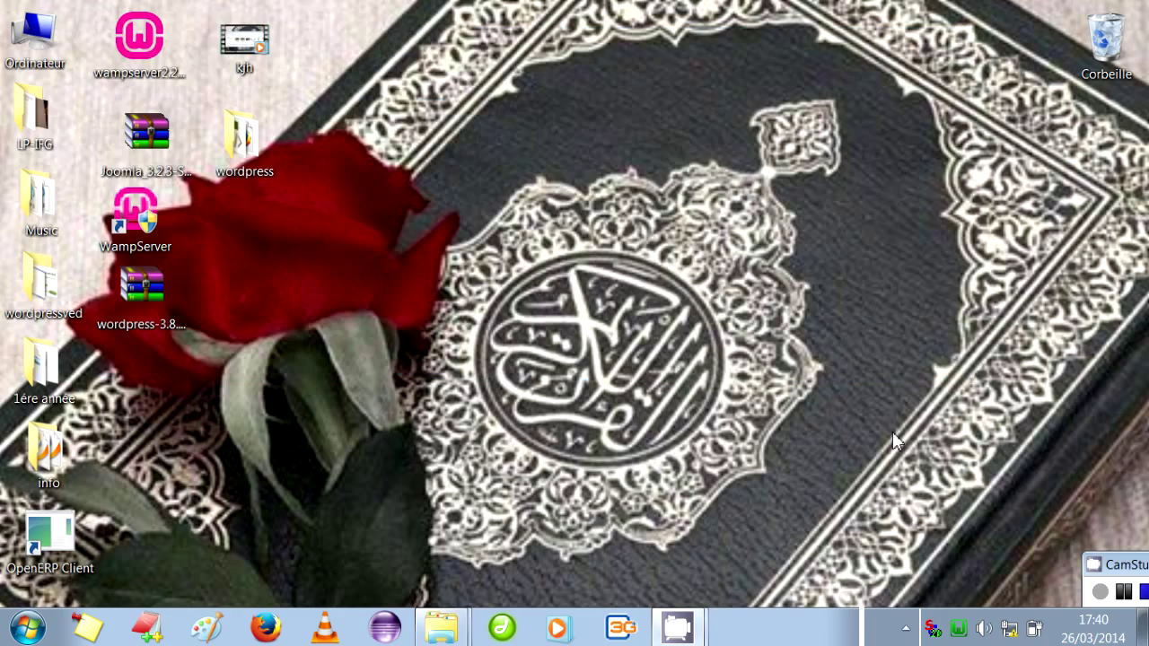
Create a tuto_wp folder in the www directory and paste the WordPress files into it.
left_click(958, 628)
left_click(980, 453)
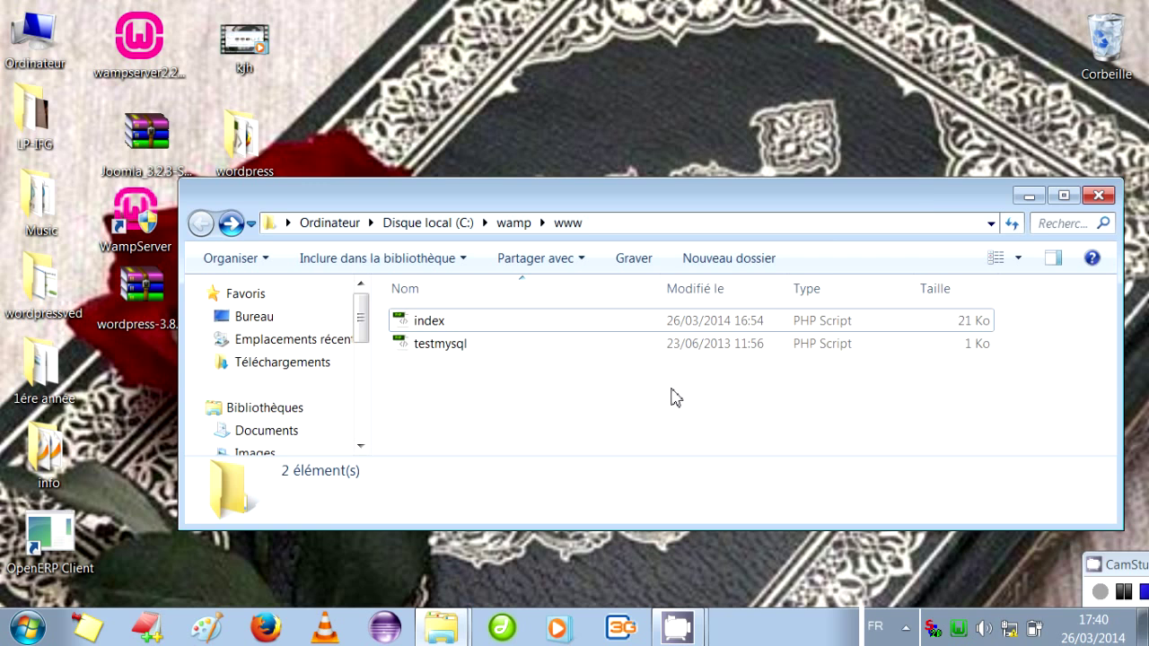
right_click(677, 398)
mouse_move(769, 356)
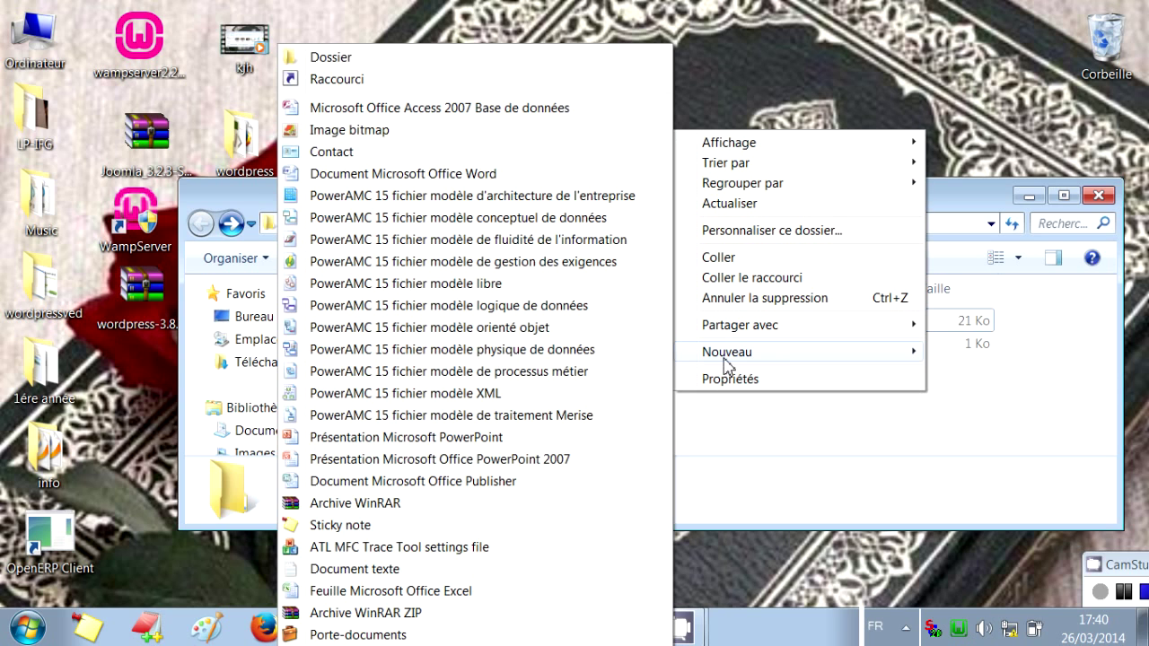
left_click(442, 59)
type("tu")
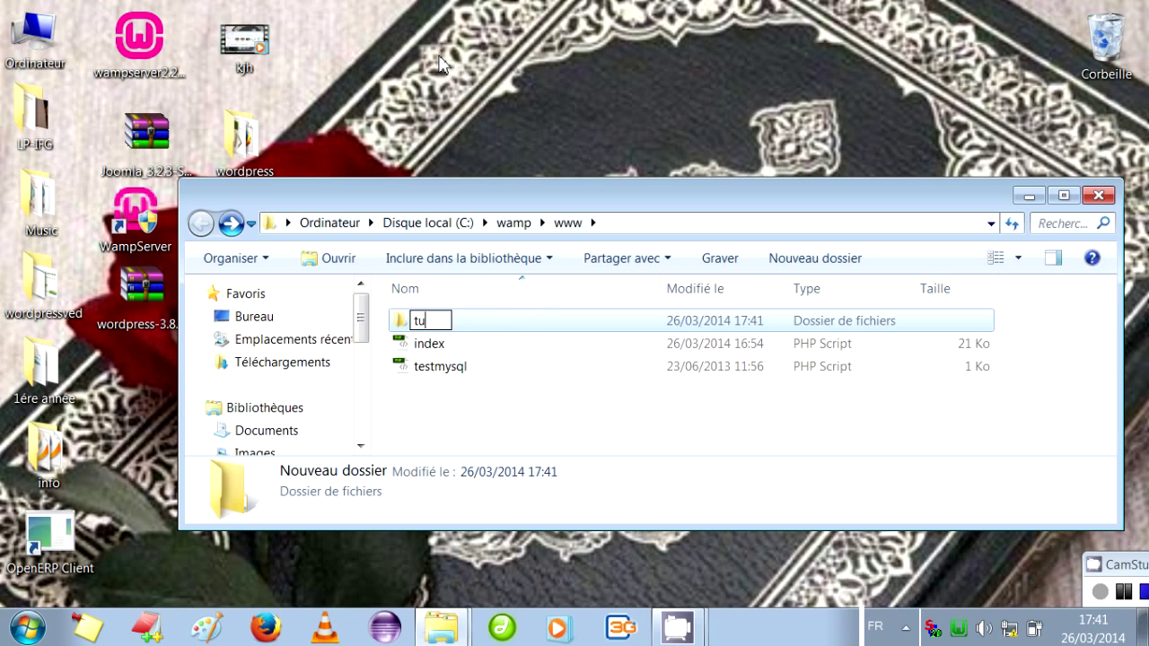
type("to_wp")
key("Return")
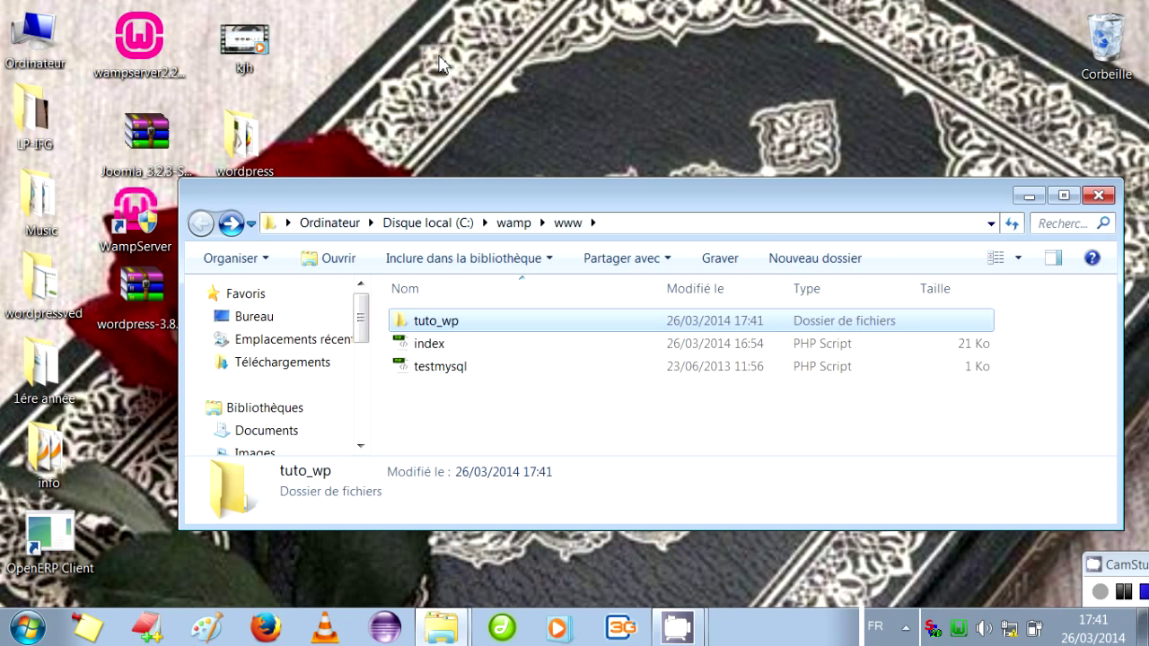
key("Return")
key("ctrl+v")
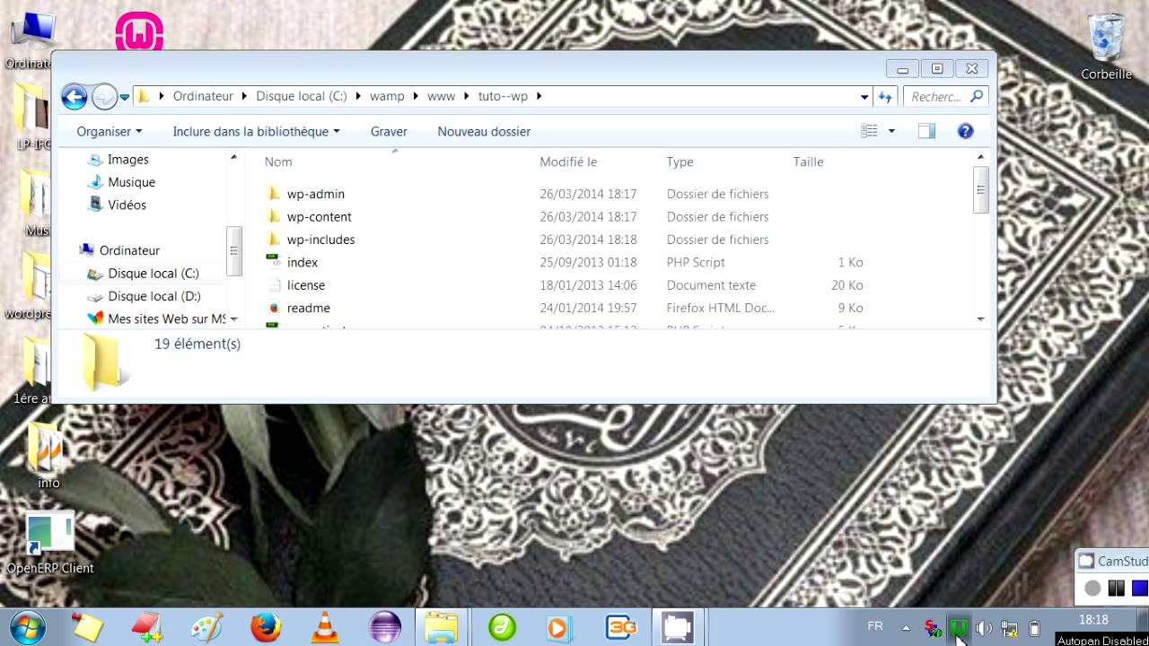
Open the localhost homepage from the WampServer menu to see the new project.
left_click(958, 628)
left_click(1005, 425)
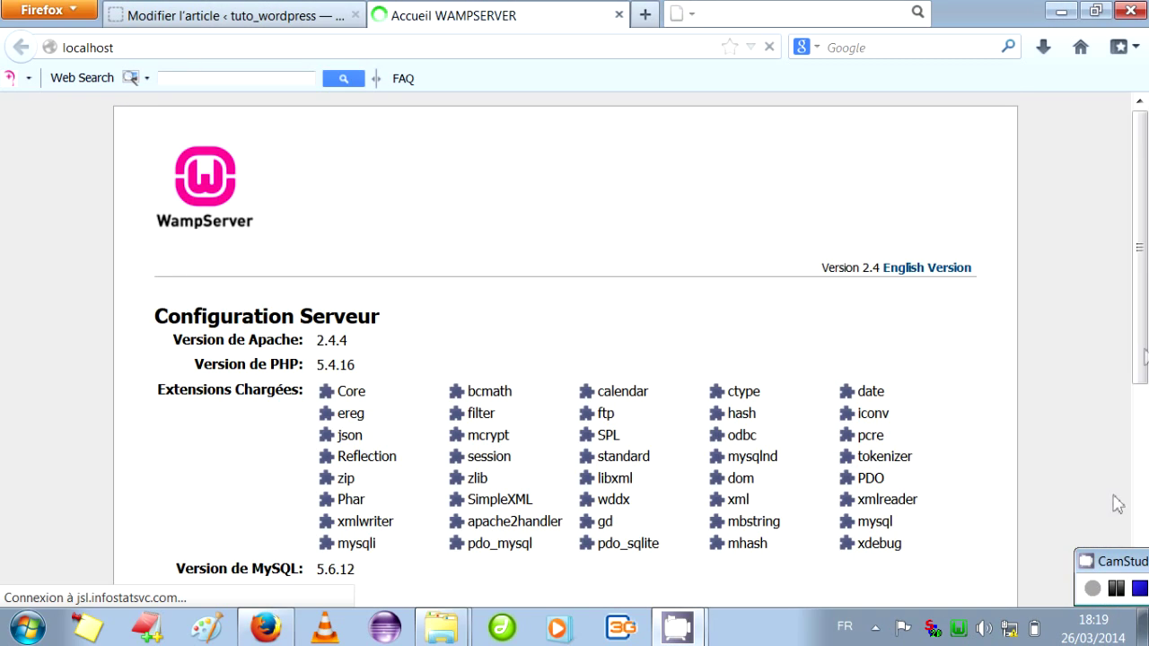
left_click_drag(1144, 307, 1144, 524)
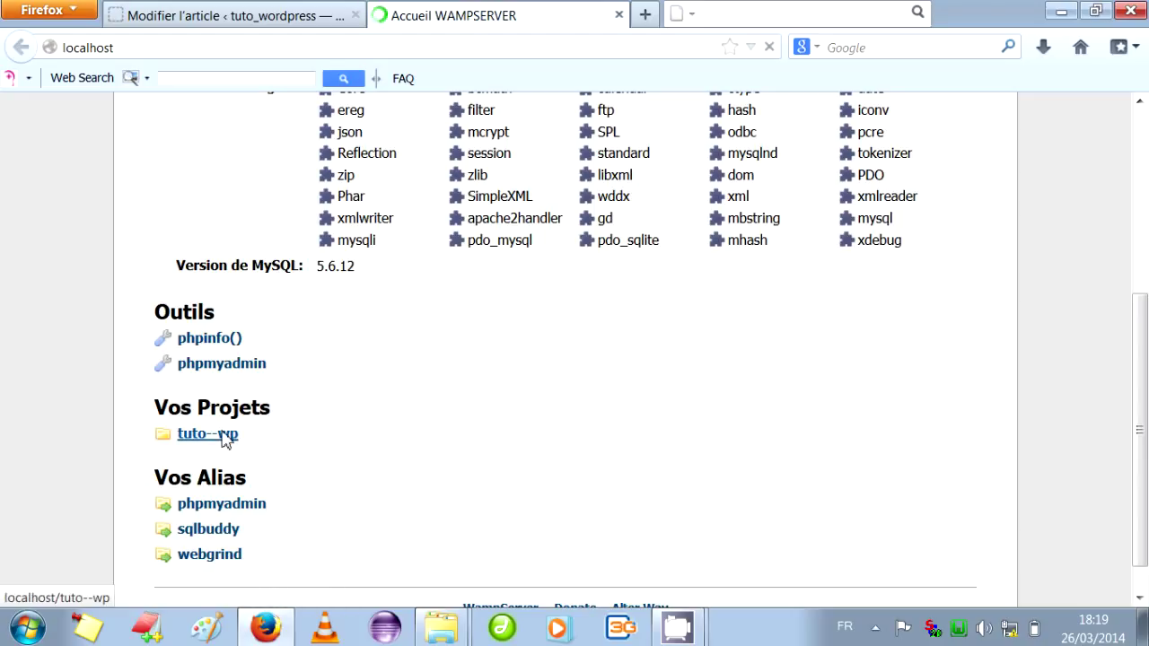
Open the tuto--wp project, start creating the configuration file and click 'C'est parti !'.
left_click(225, 437)
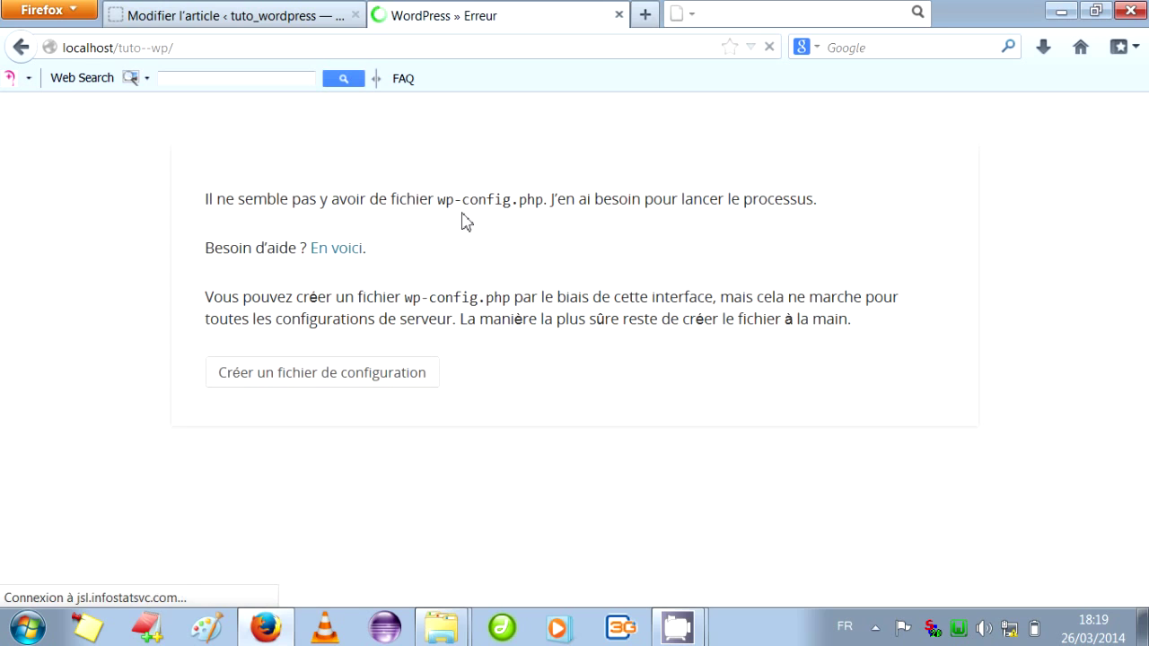
left_click(301, 377)
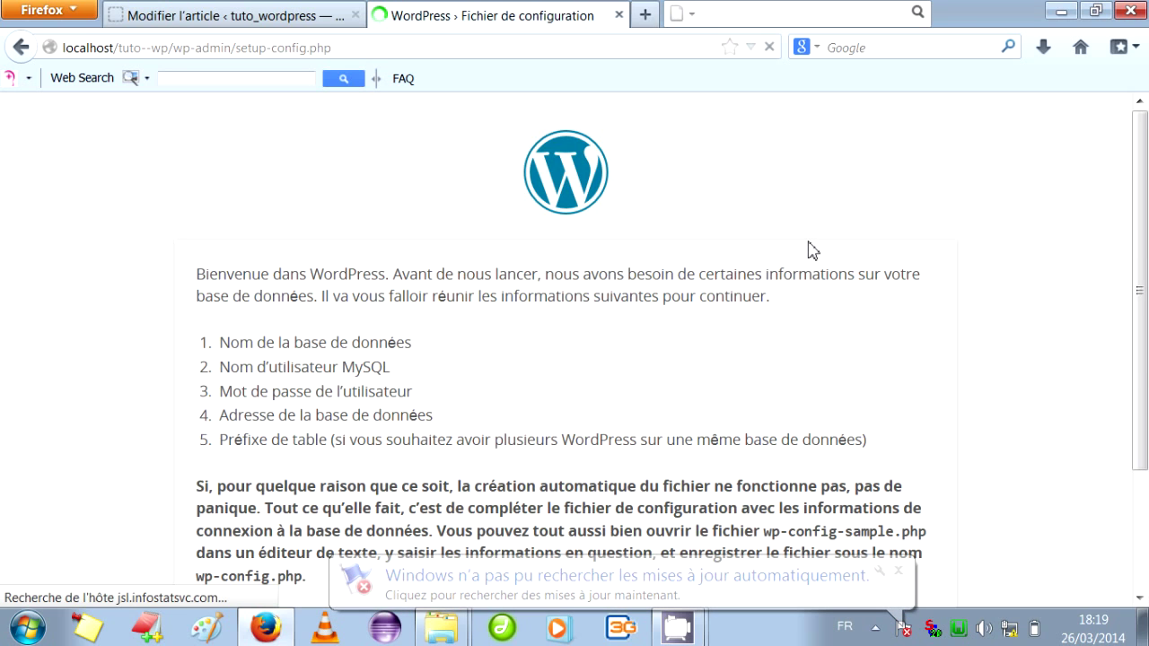
scroll(1134, 221, "down", 2)
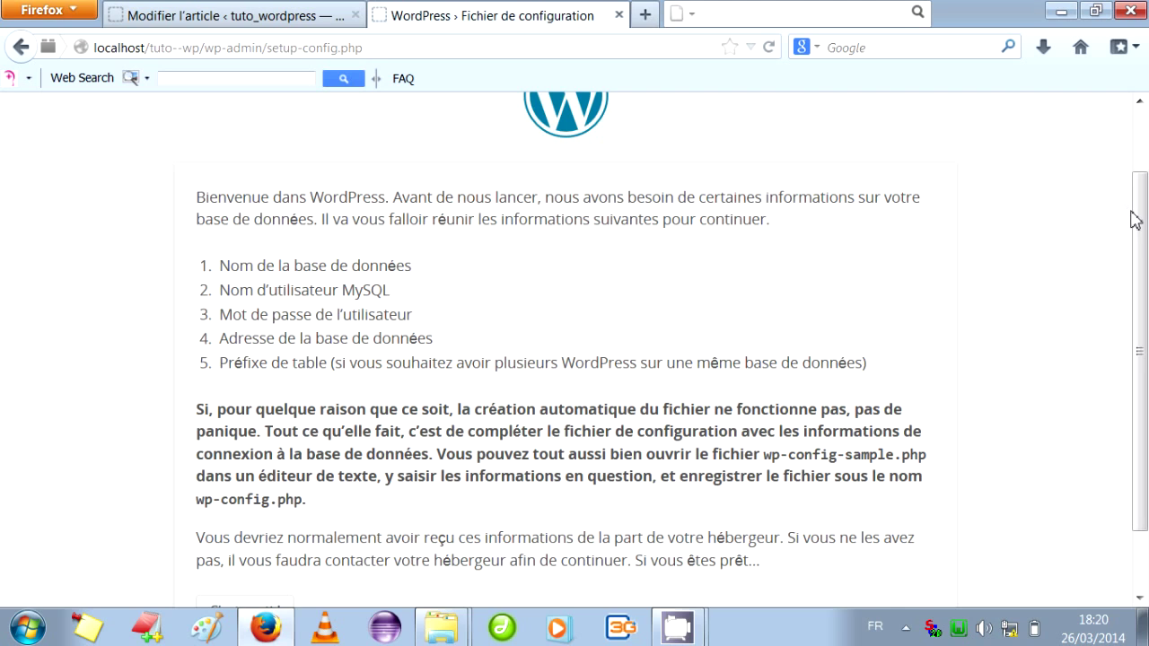
scroll(1144, 231, "down", 1)
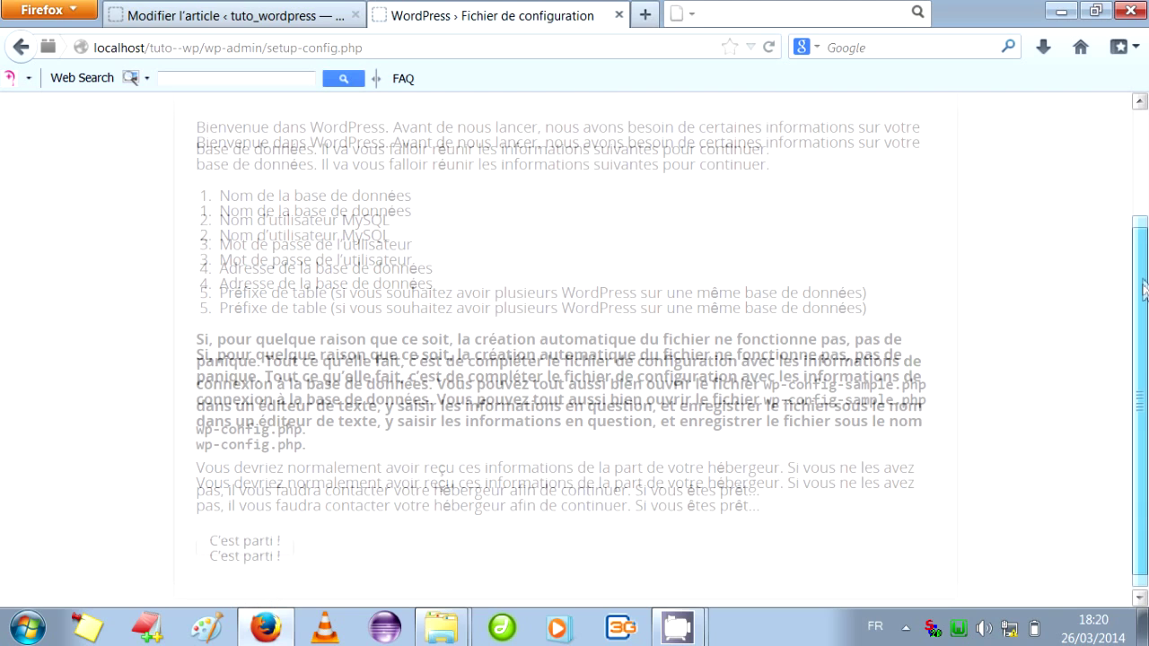
left_click(256, 550)
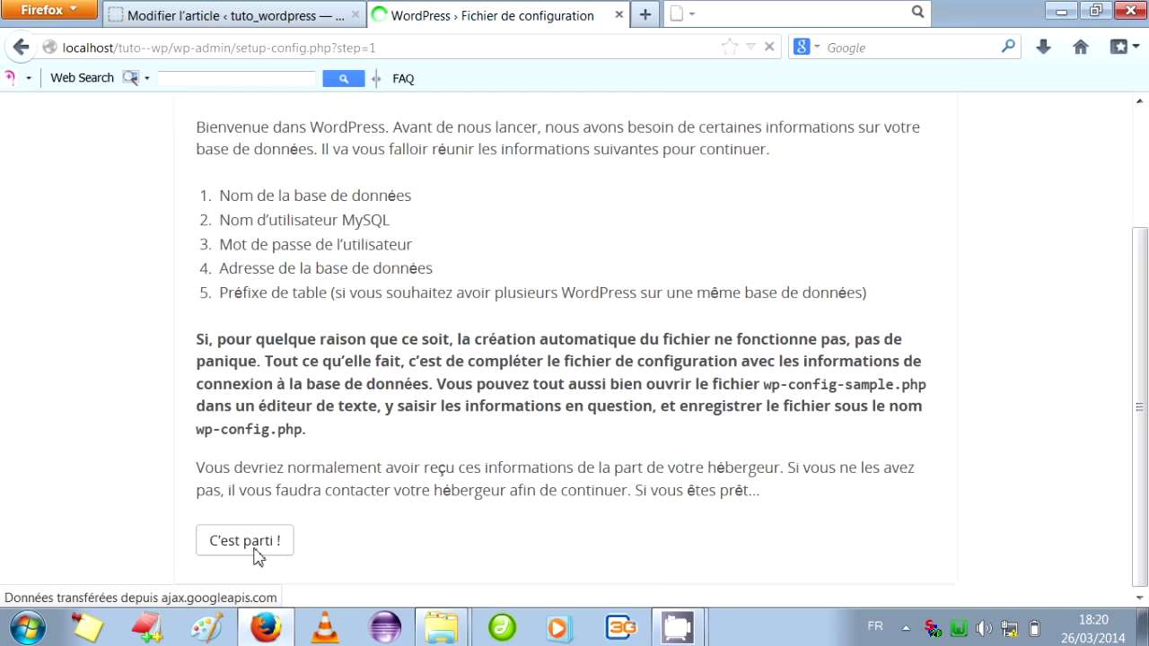
Enter database 'tuto', user root, an empty password and table prefix wp4_, then submit.
left_click_drag(464, 357, 336, 357)
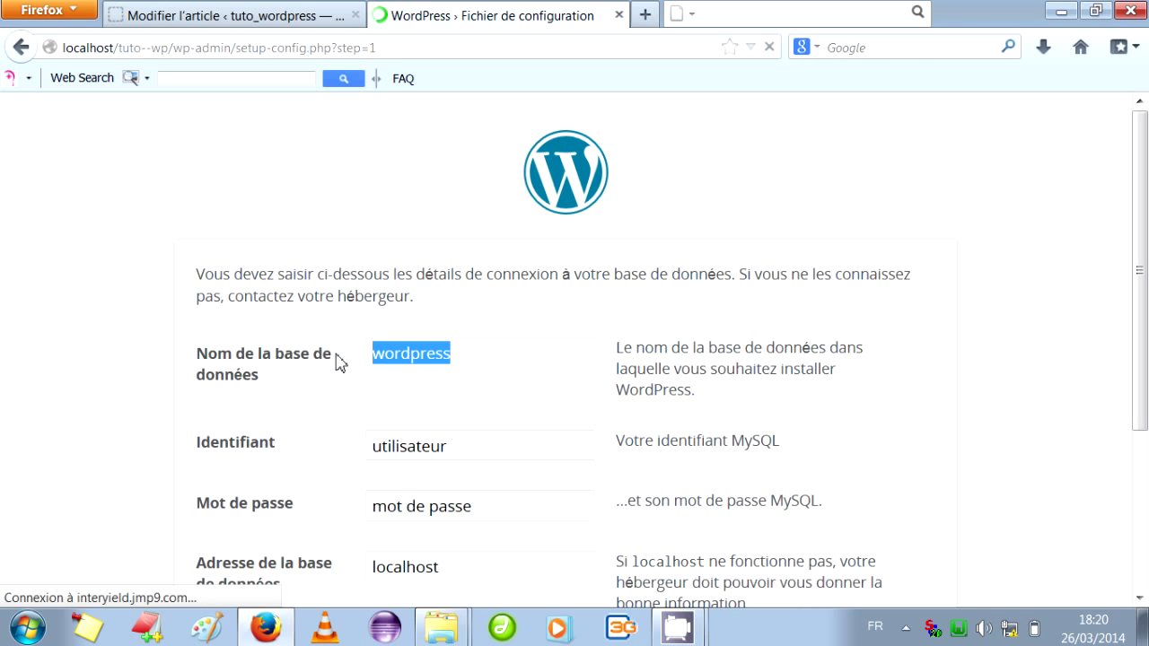
type("tuto")
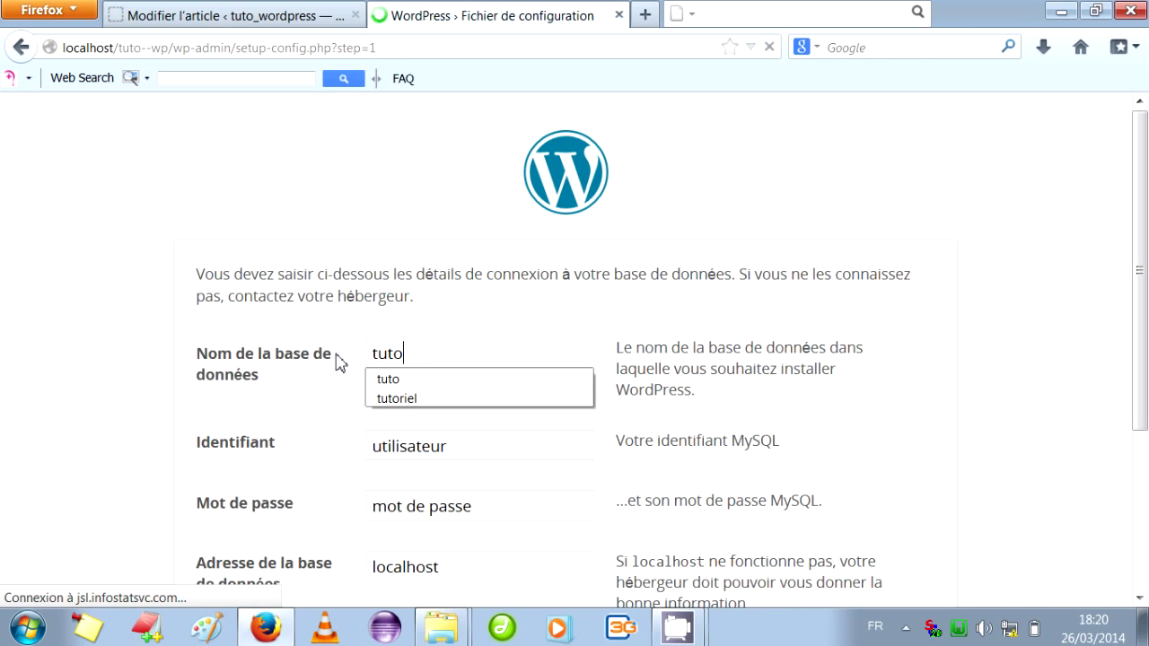
left_click_drag(476, 446, 358, 456)
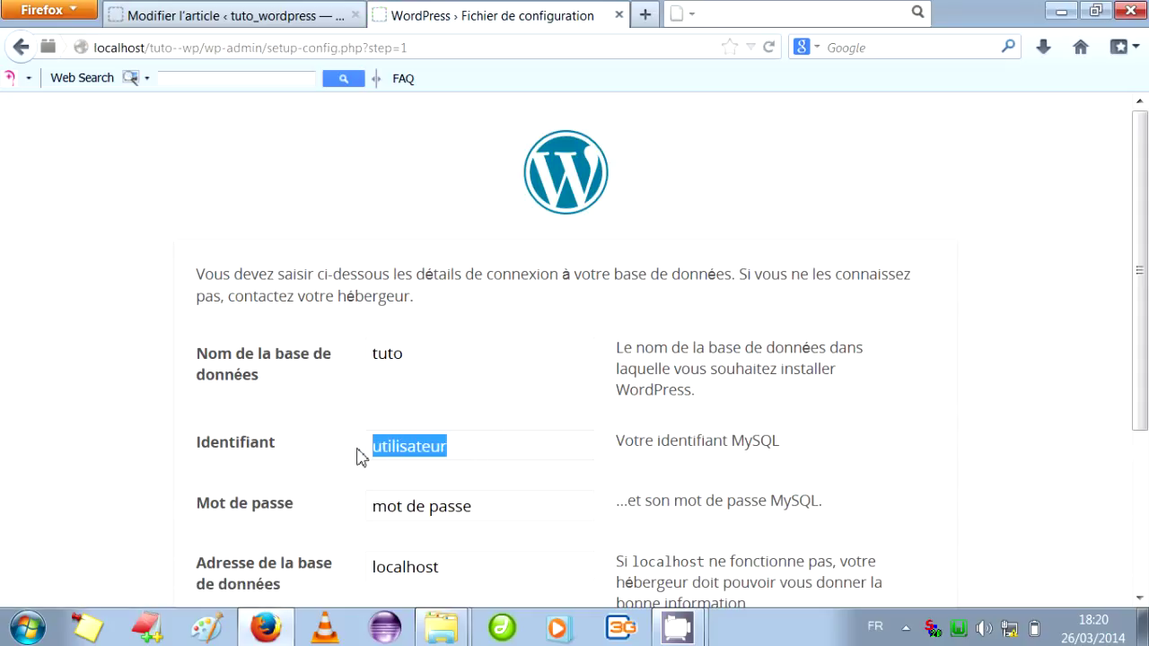
type("roo")
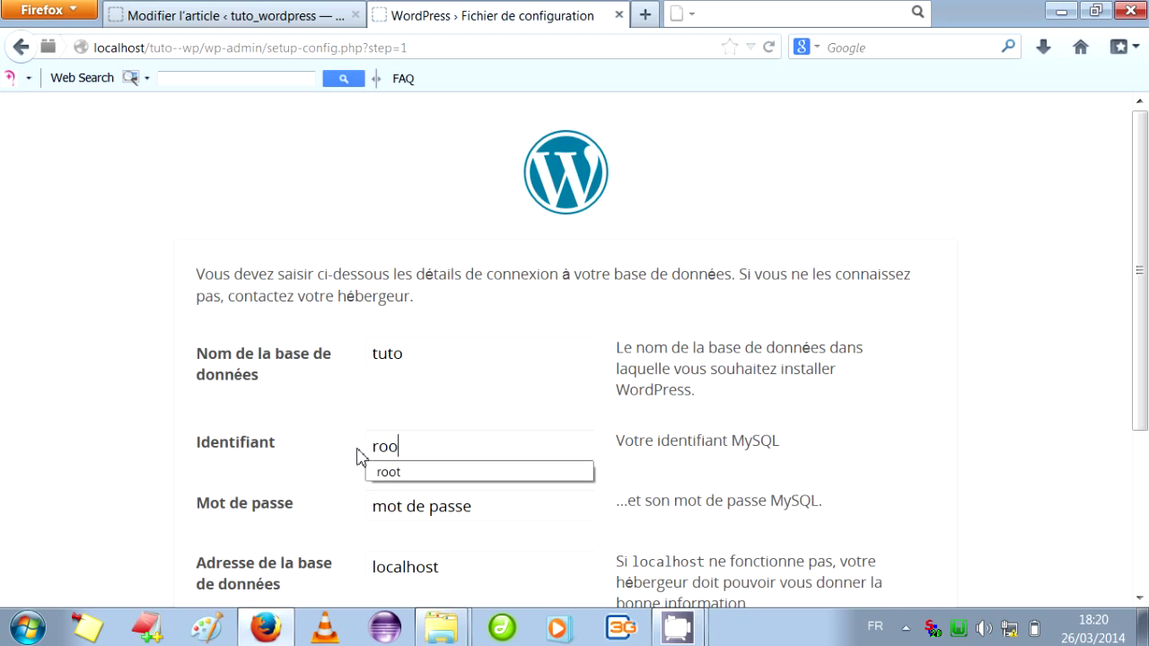
key("Down")
key("Return")
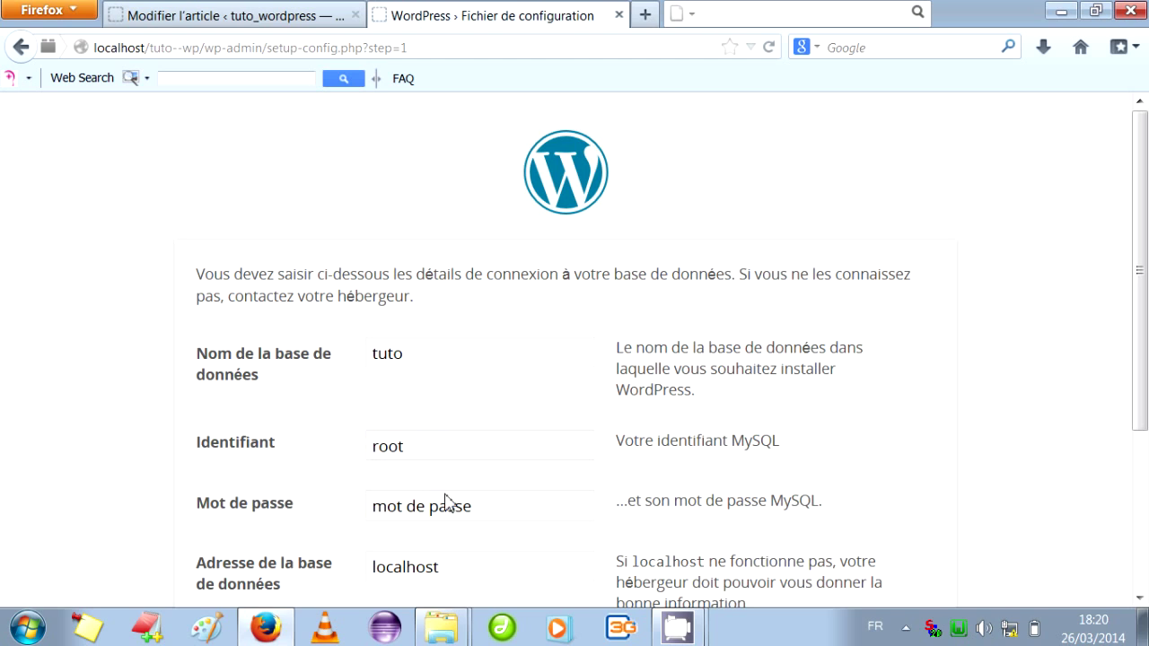
left_click_drag(488, 521, 357, 510)
key("BackSpace")
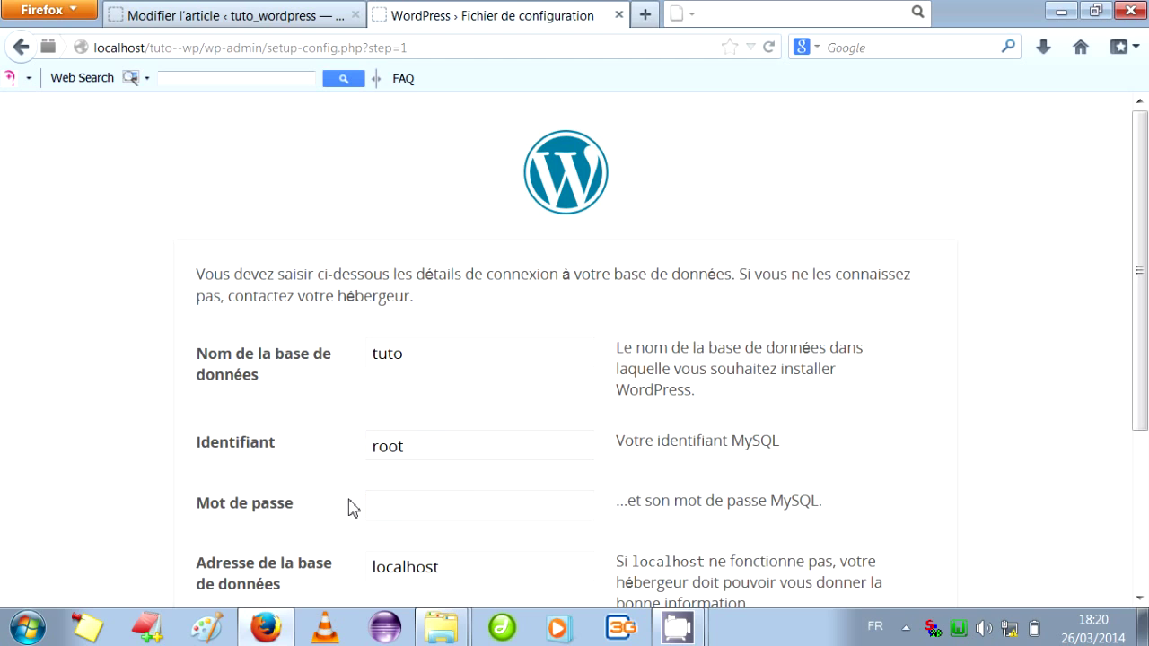
scroll(1145, 301, "down", 2)
scroll(1145, 300, "down", 3)
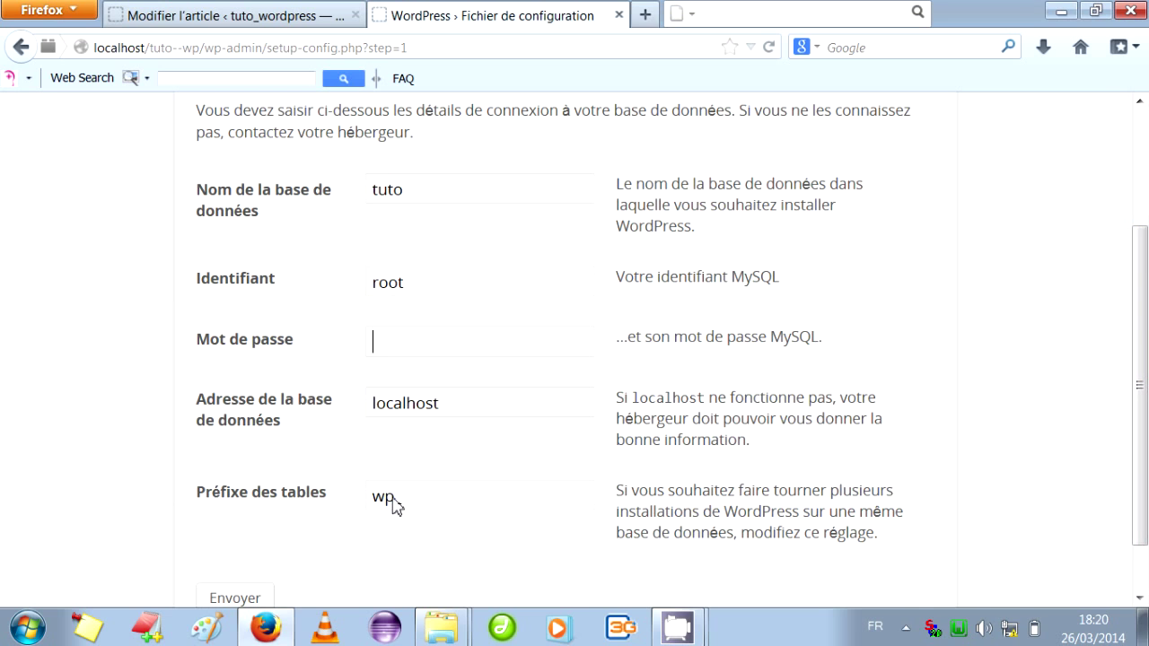
type("4")
left_click(253, 599)
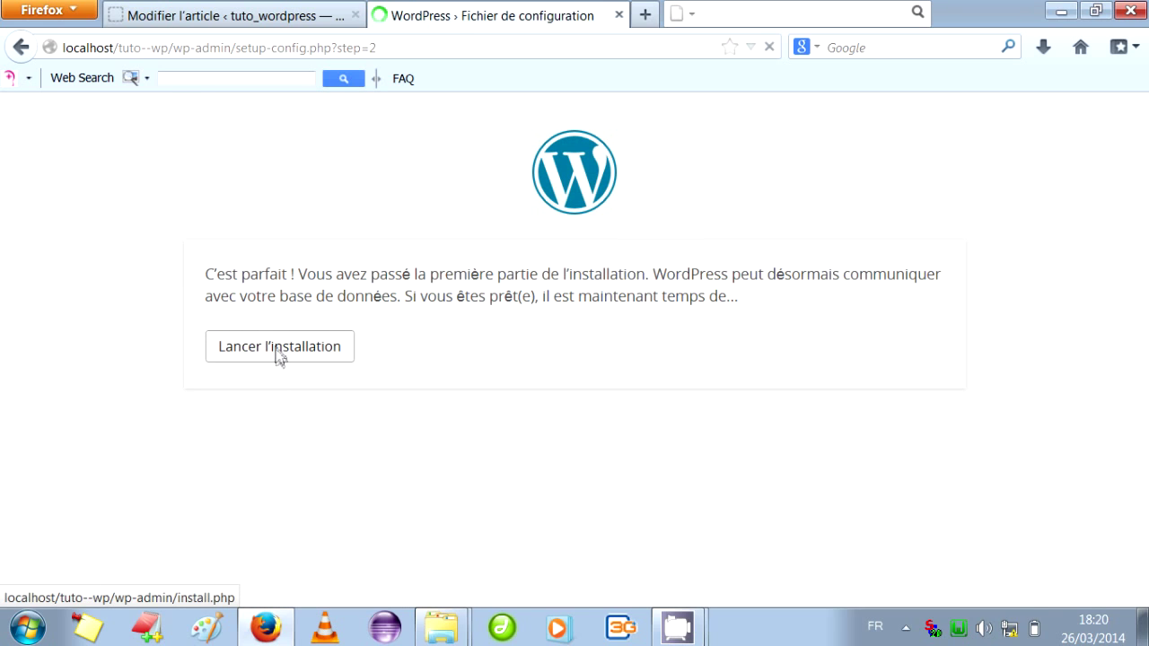
Launch the installation and set the site title to tuto_wordpress.
left_click(279, 353)
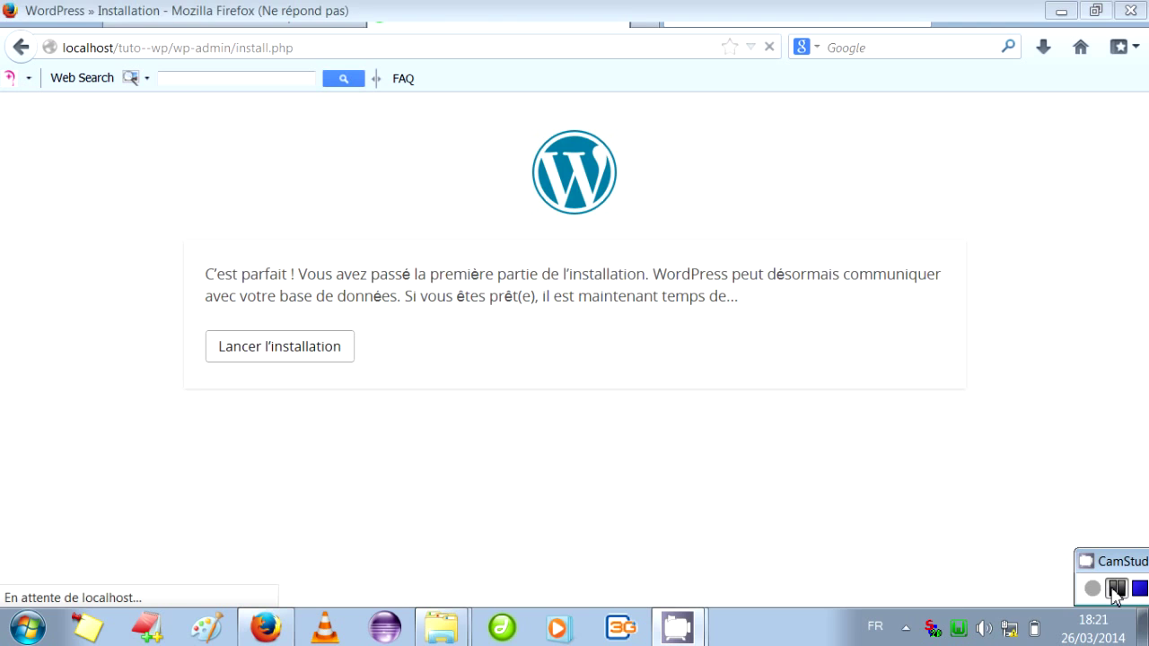
left_click_drag(1148, 204, 1147, 380)
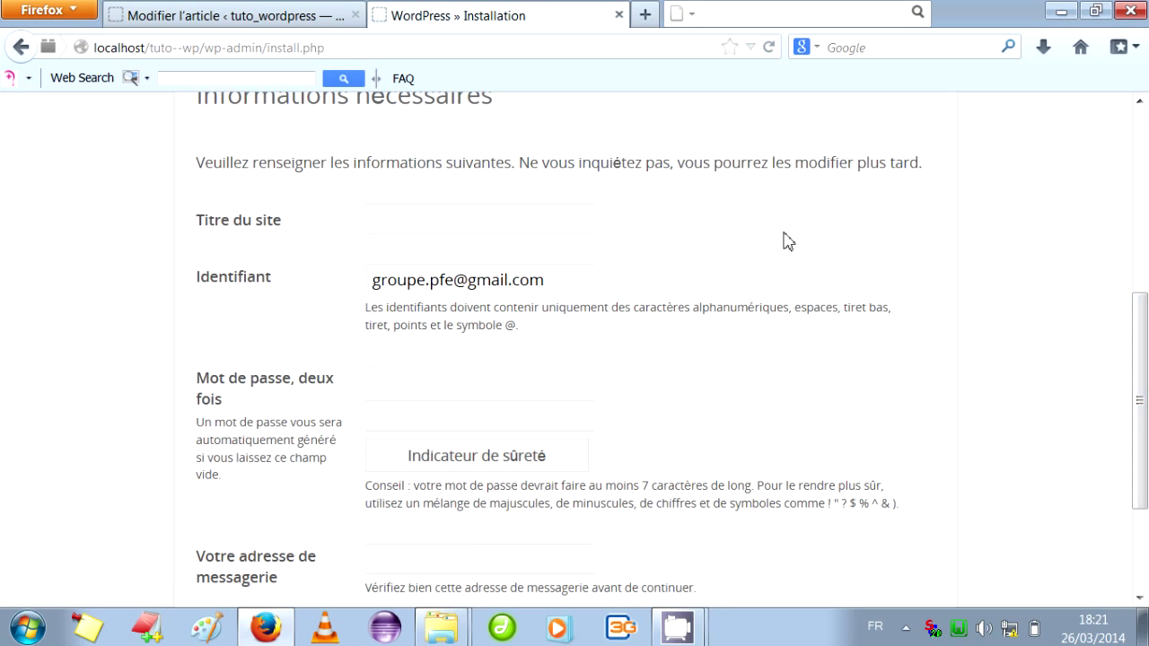
left_click(574, 230)
type("t")
left_click(531, 246)
Enter the admin username, the password twice and the administrator's e-mail, then install WordPress.
left_click_drag(558, 284, 348, 273)
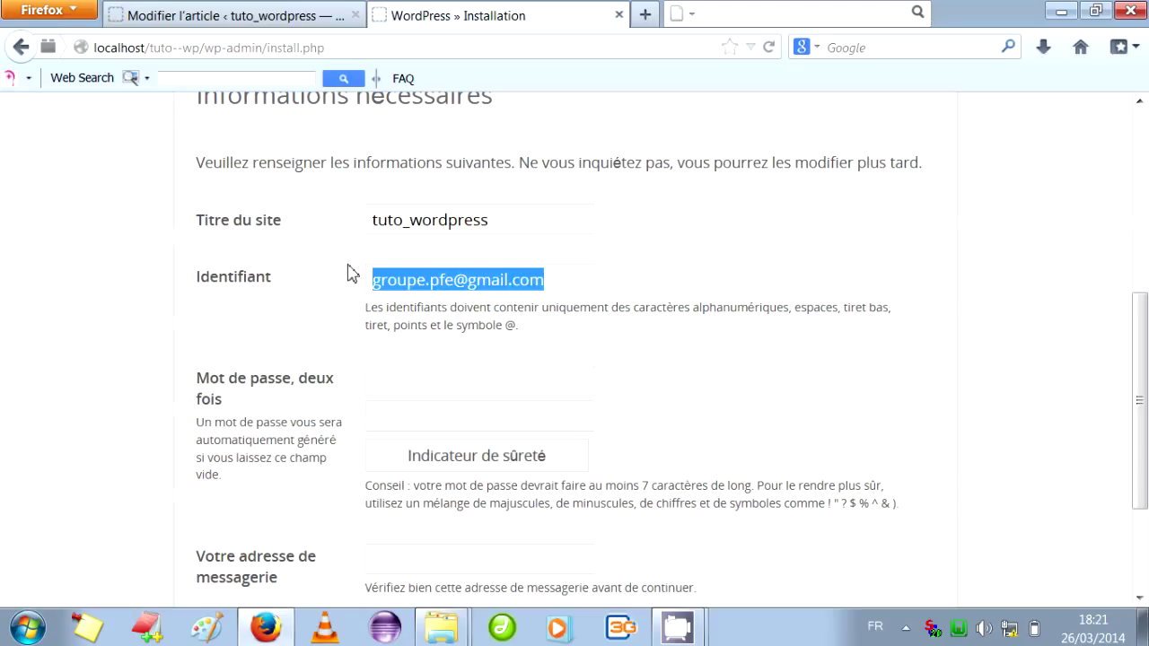
type("khaoula")
left_click(394, 398)
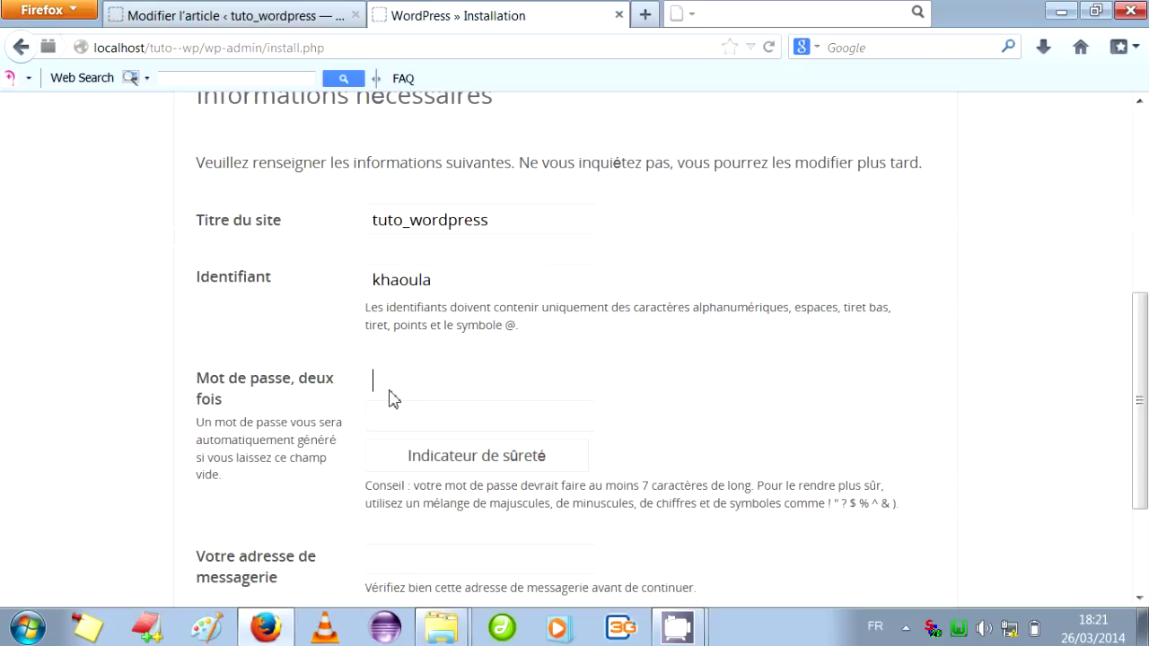
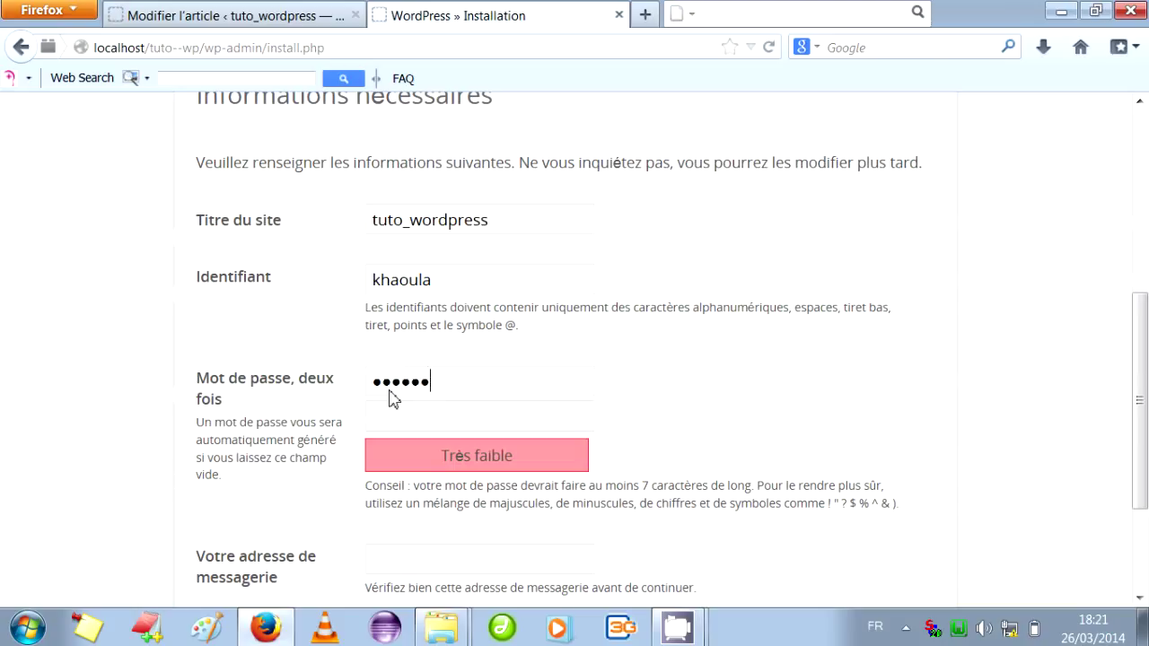
left_click(398, 419)
left_click(436, 571)
type("k")
left_click(444, 587)
left_click_drag(1142, 360, 1144, 441)
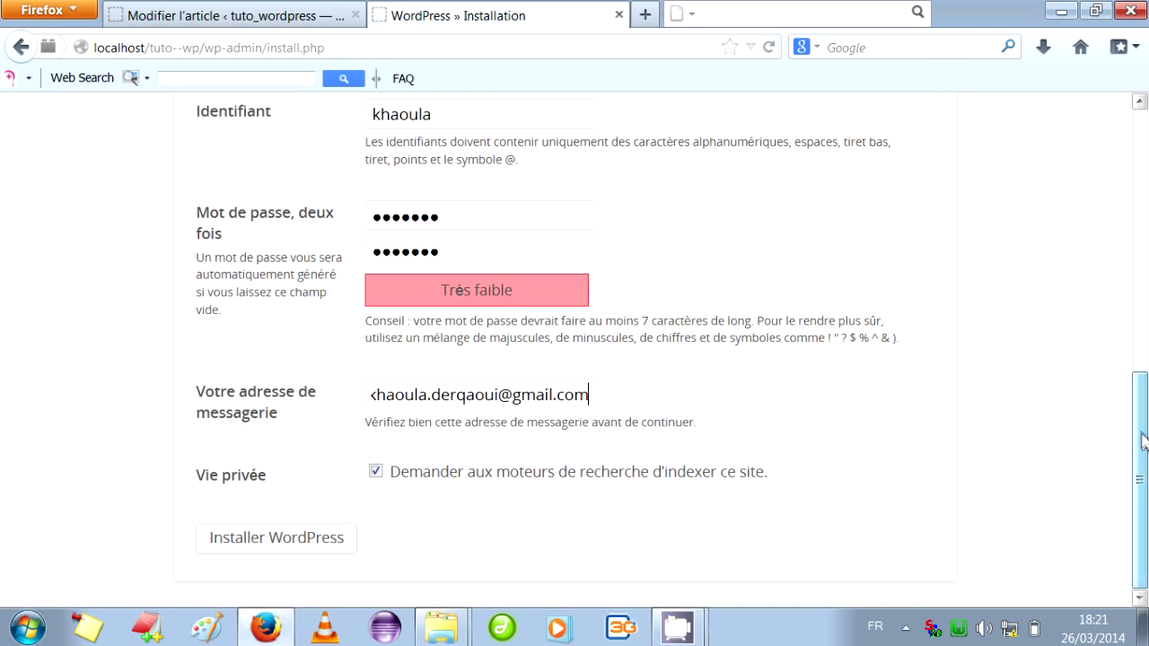
left_click(300, 543)
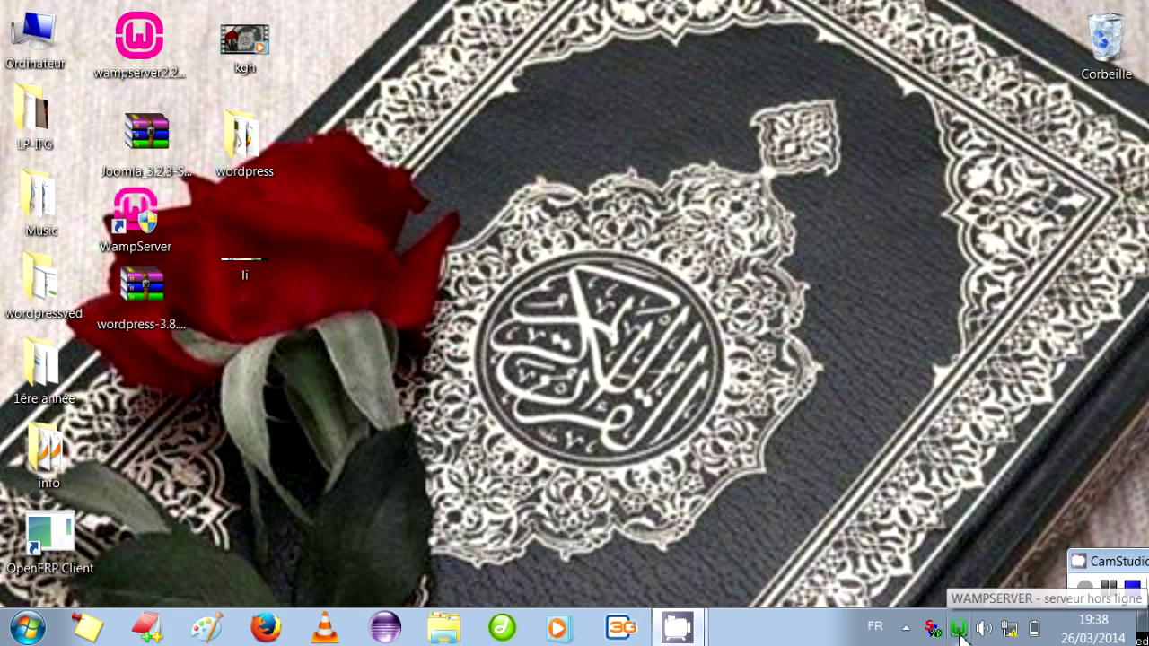
From the WampServer localhost page, open the 'tuuto' project to show the 'tuto wordpress' front page.
left_click(961, 634)
left_click(1017, 420)
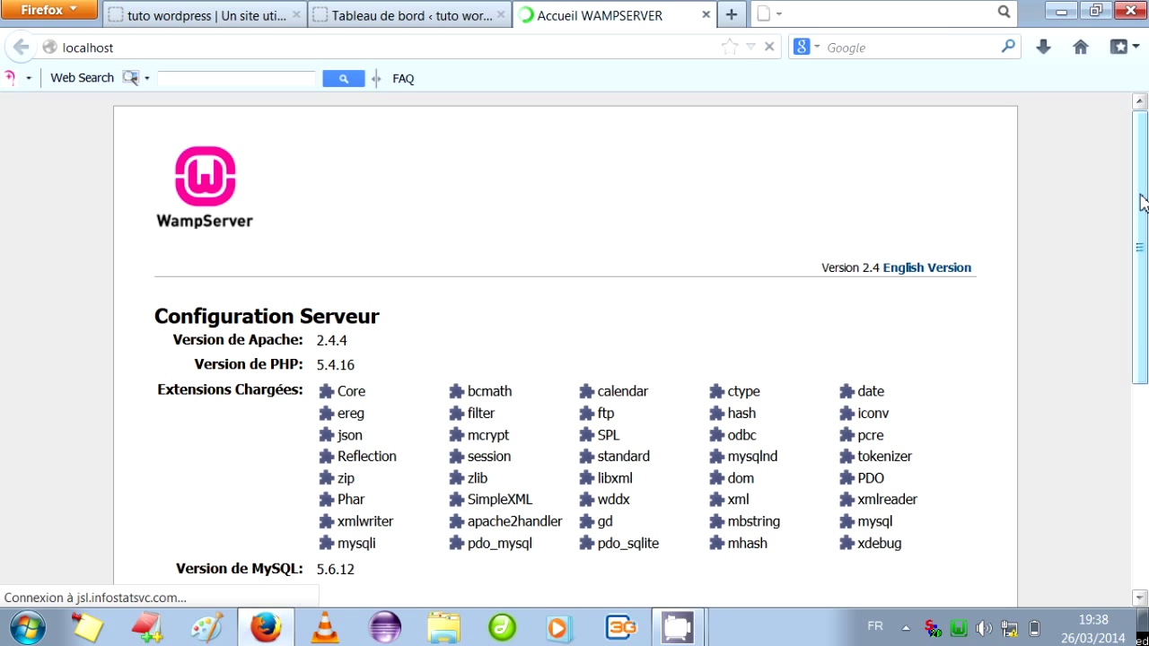
left_click_drag(1143, 203, 1145, 356)
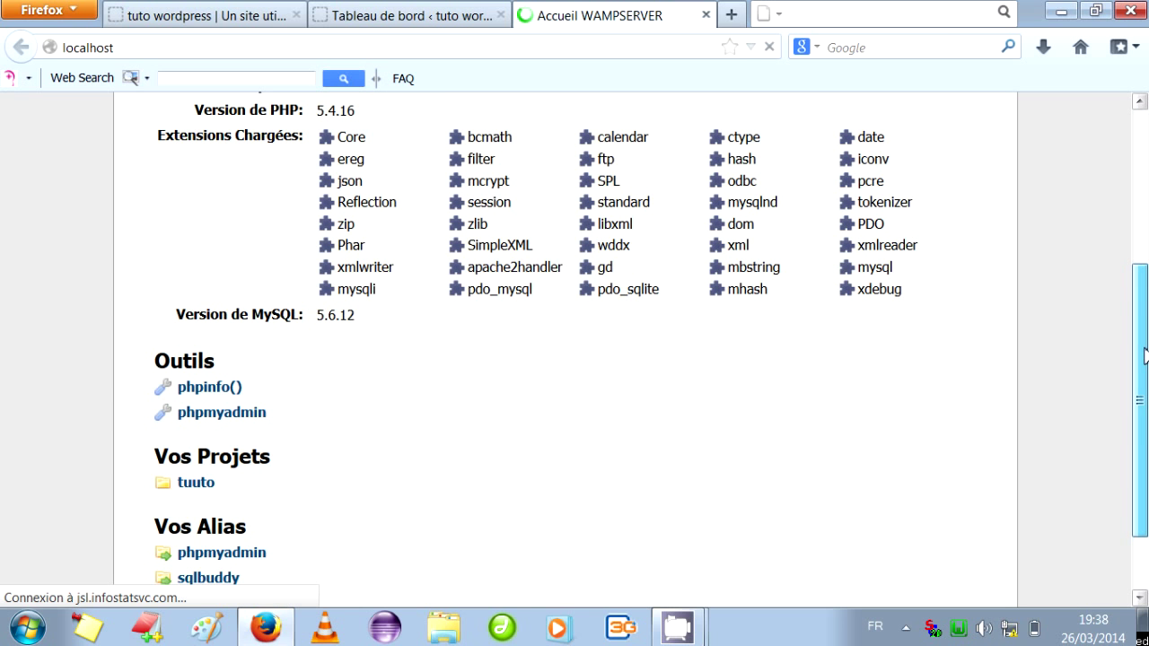
scroll(323, 400, "down", 2)
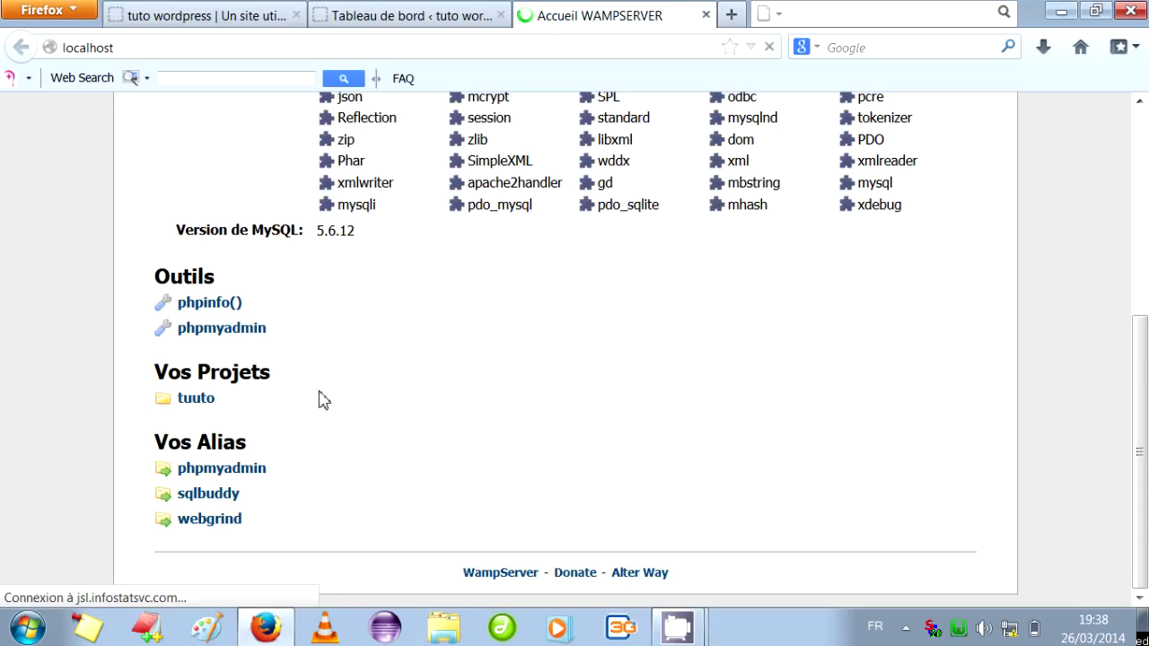
left_click(198, 400)
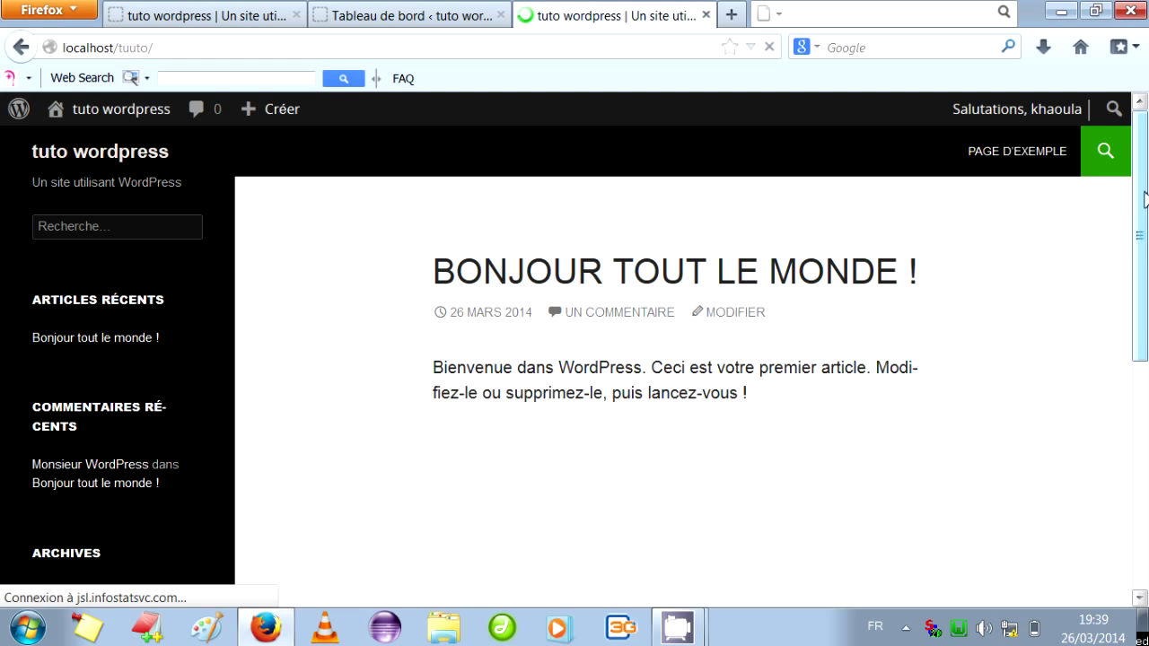
left_click_drag(1145, 203, 1148, 146)
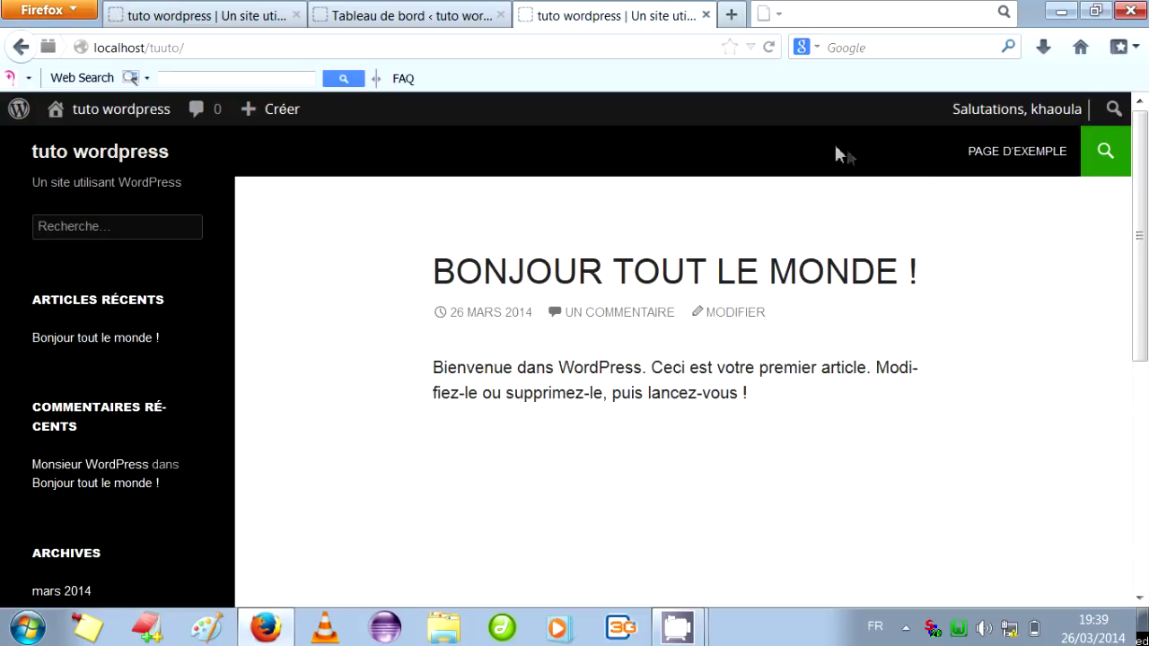
Set the profile's admin colour scheme to Lever du soleil and update the profile.
left_click(1039, 112)
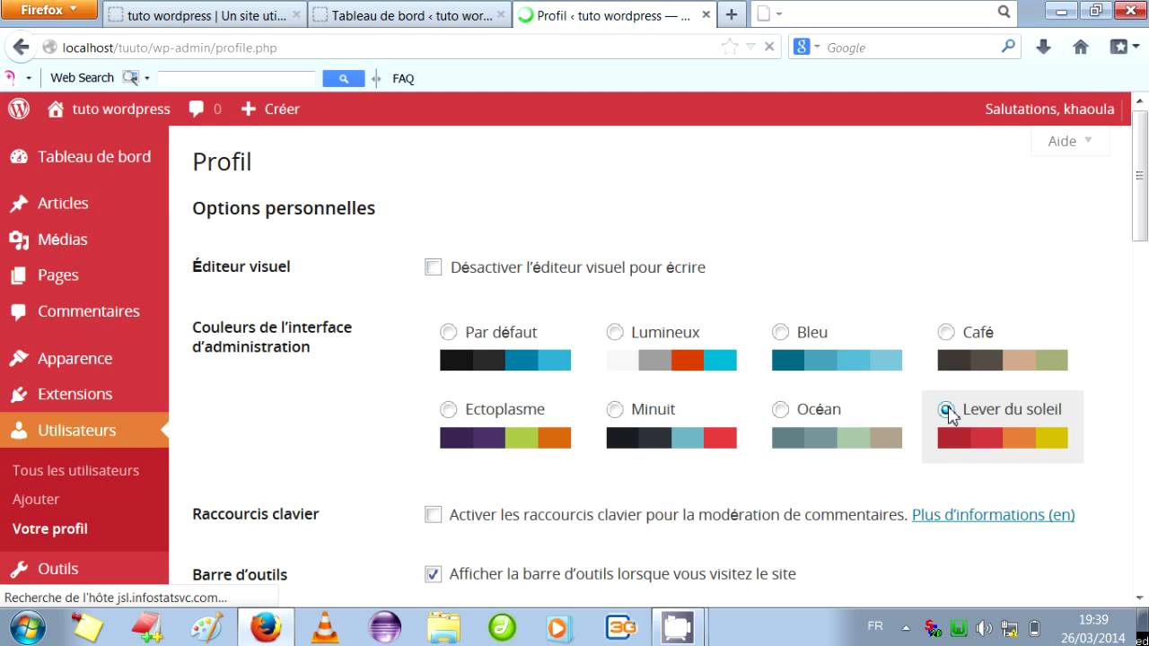
left_click_drag(1141, 202, 1146, 359)
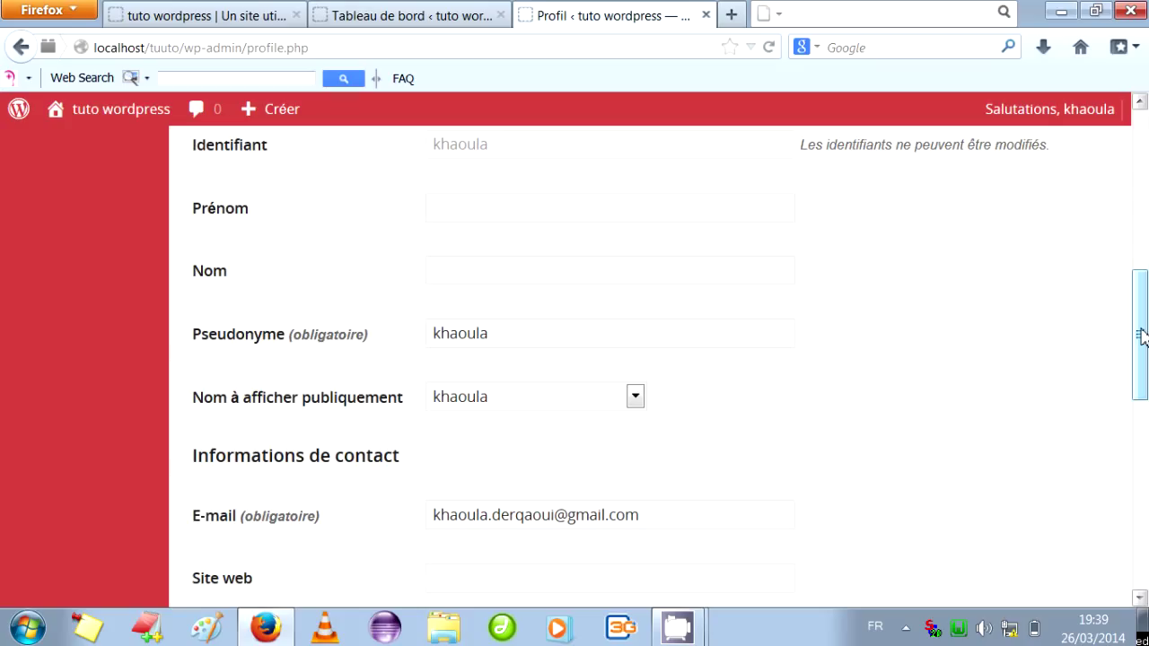
left_click_drag(1142, 335, 1142, 525)
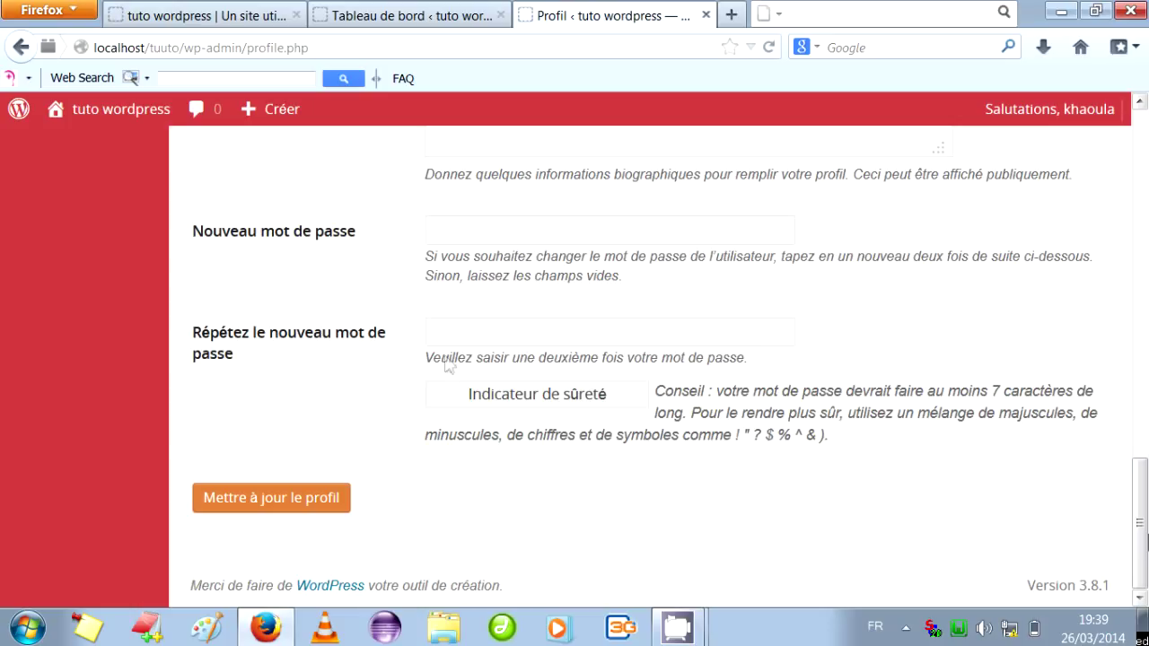
left_click(334, 508)
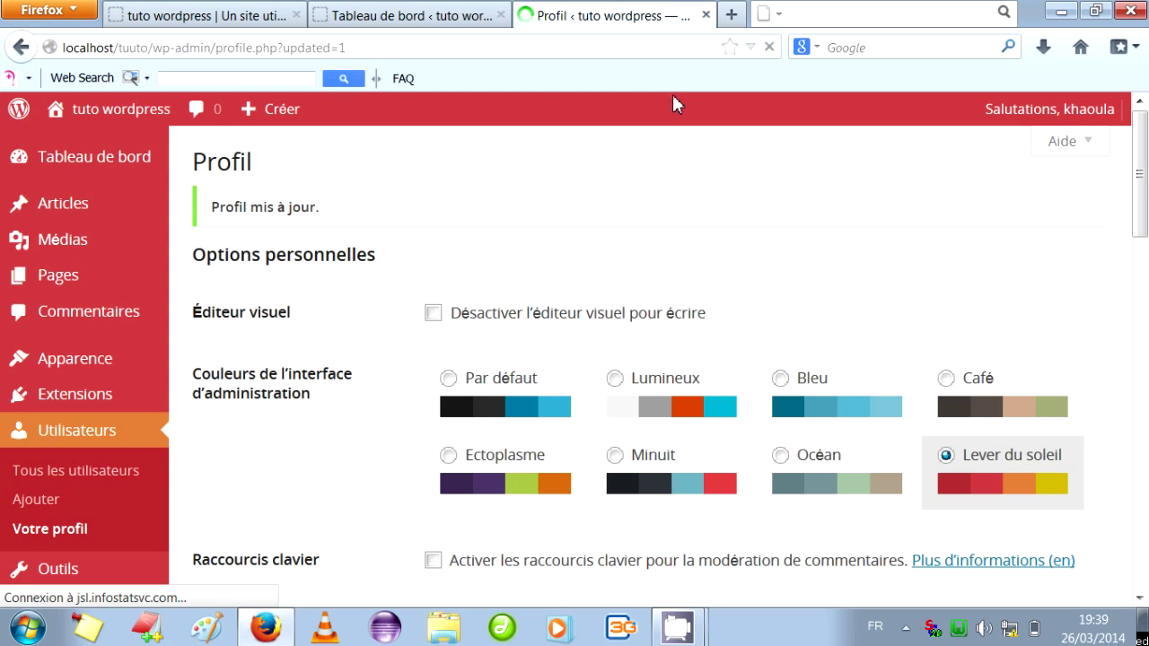
mouse_move(697, 623)
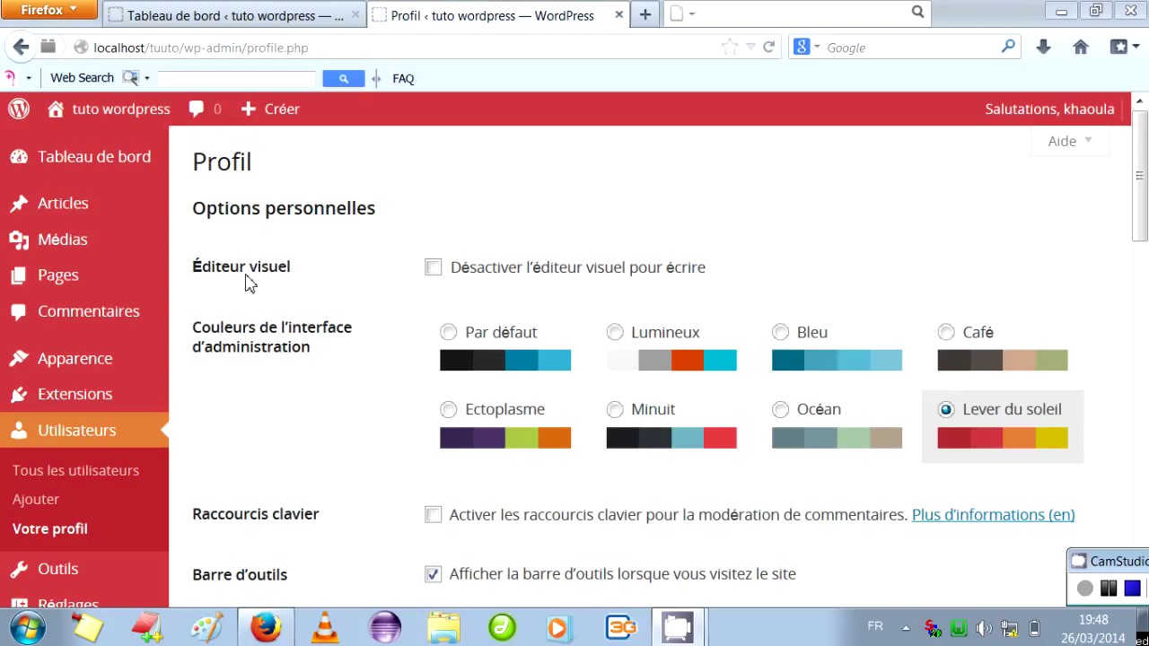
From the Dashboard, open the Twenty Fourteen customizer and glance at the theme details.
left_click(109, 171)
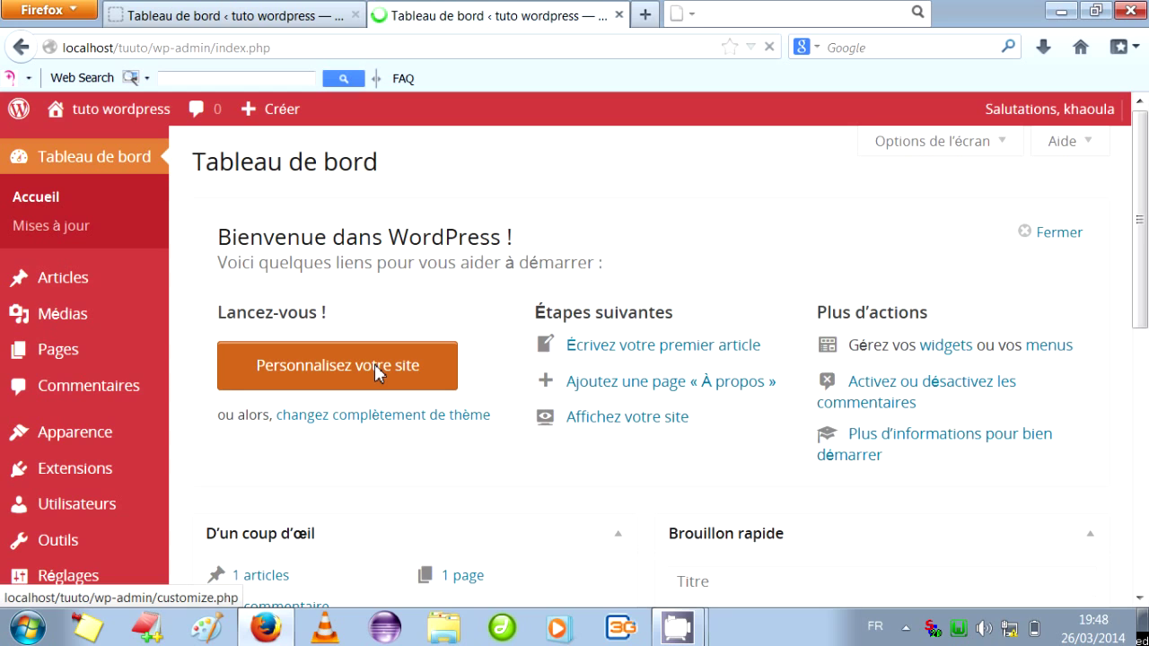
left_click(374, 364)
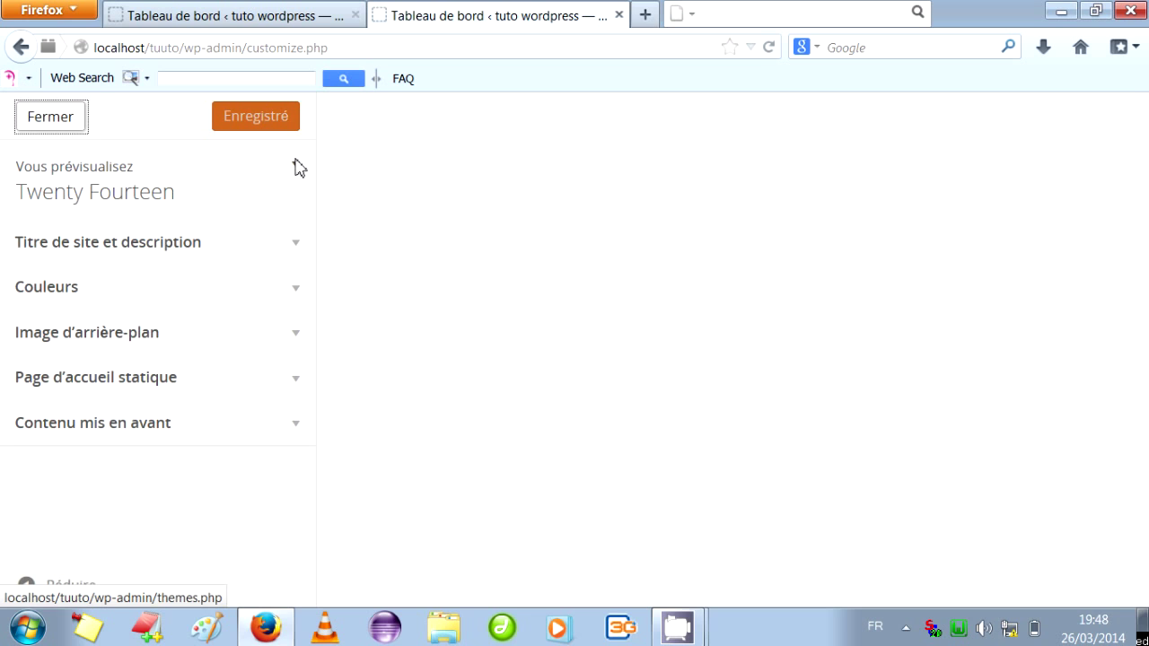
left_click(299, 168)
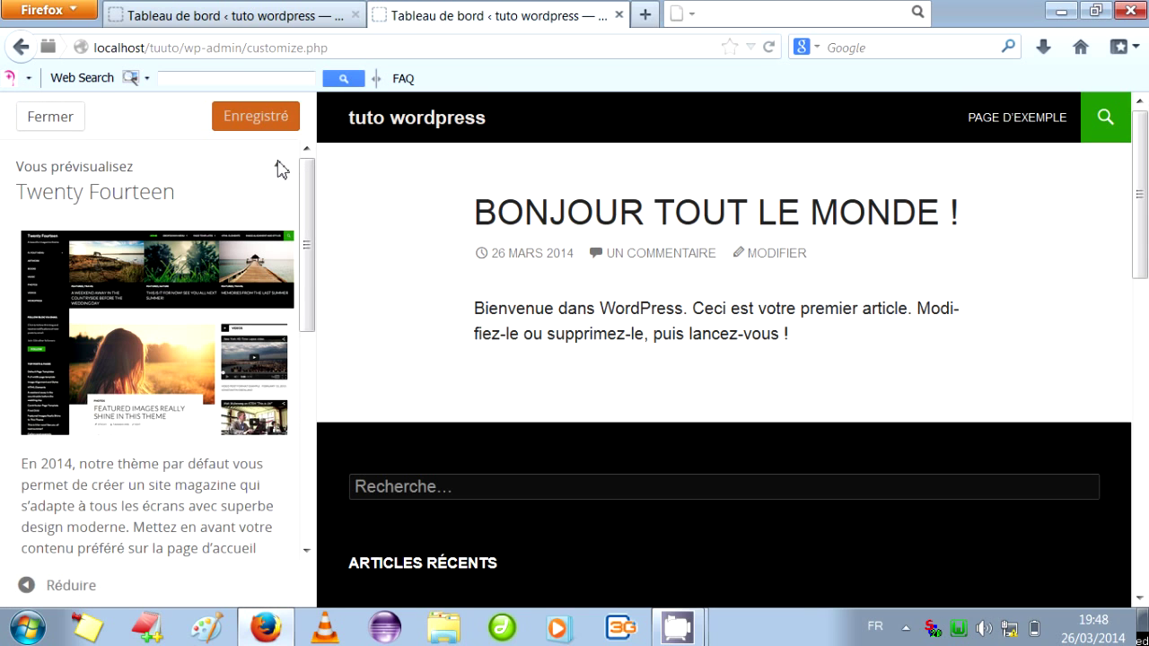
left_click(283, 170)
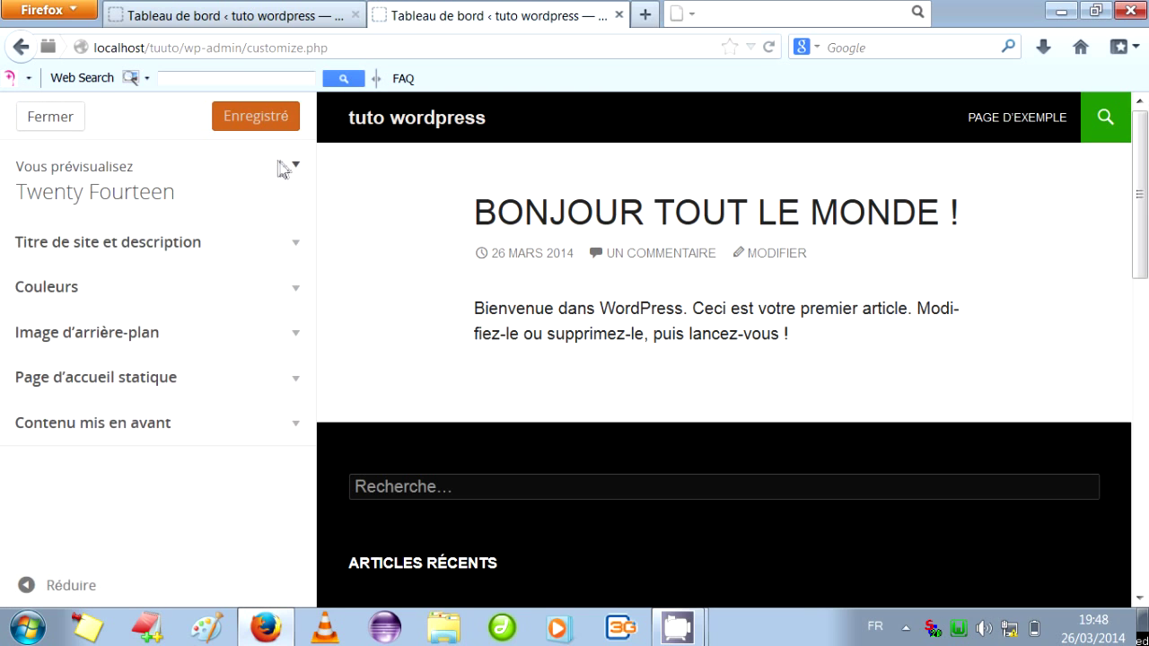
Toggle the site title and tagline display off and back on, keeping it shown.
left_click(299, 246)
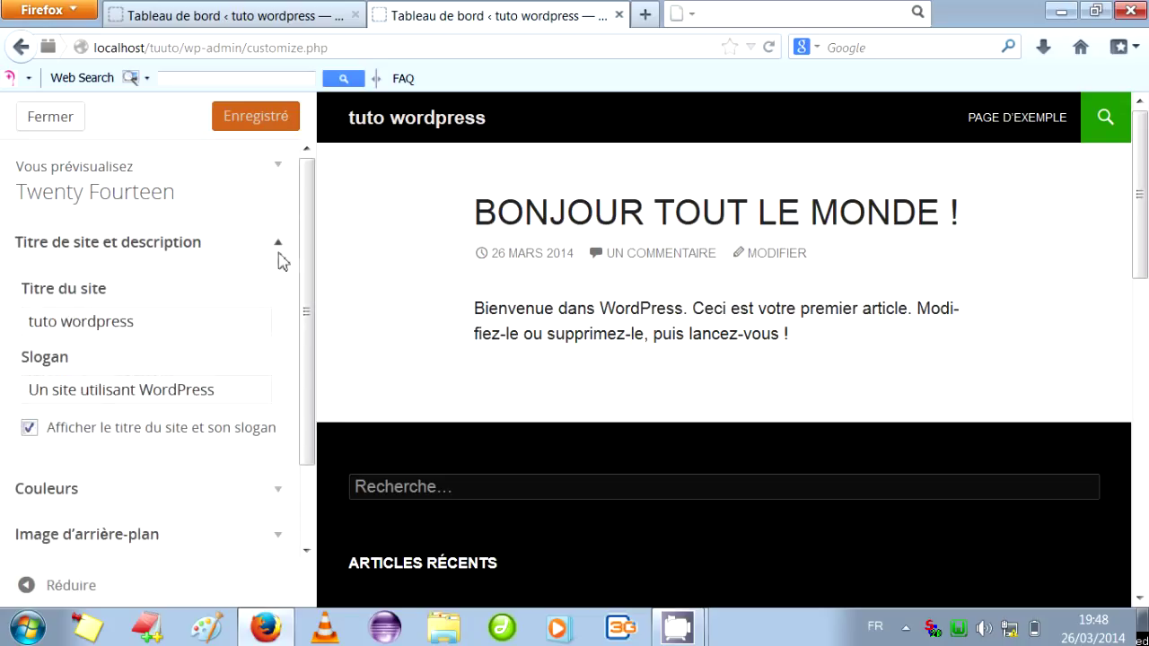
left_click(30, 429)
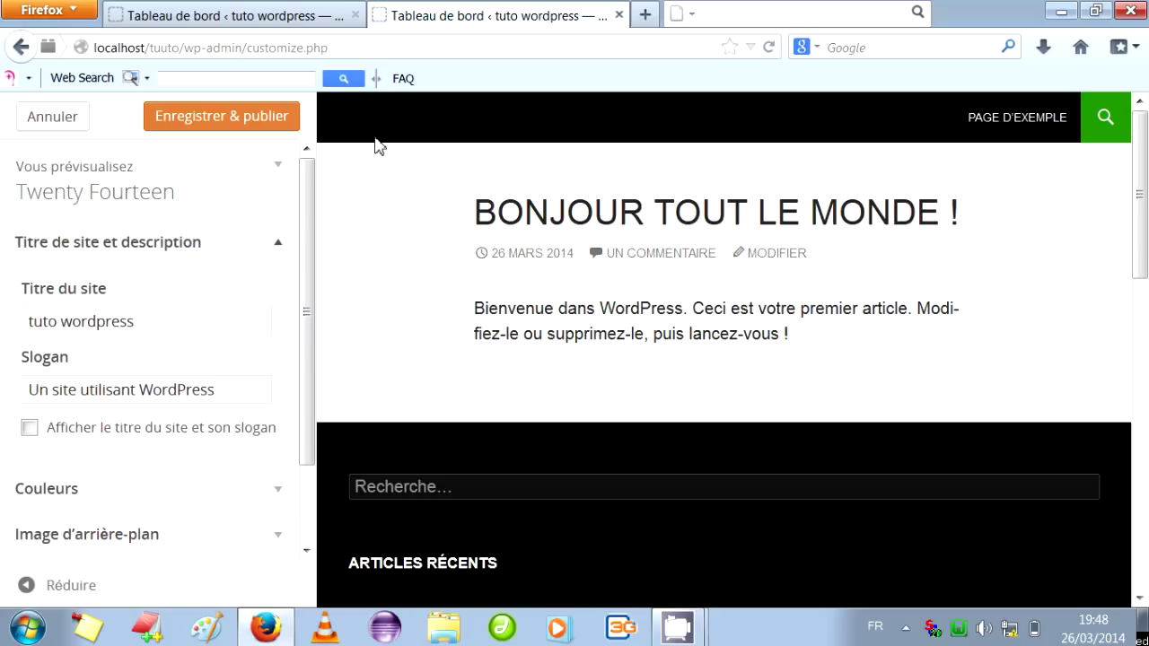
left_click(30, 428)
left_click(279, 249)
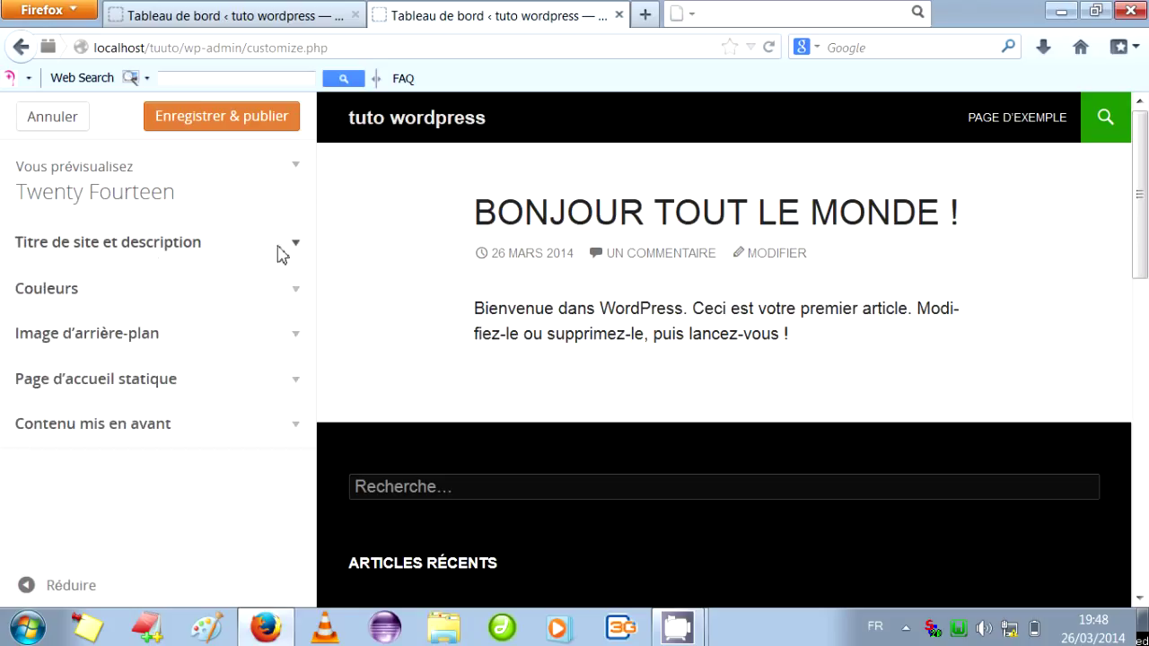
left_click(297, 289)
Set the site title colour to orange-red and the background colour to yellow-green.
left_click(126, 414)
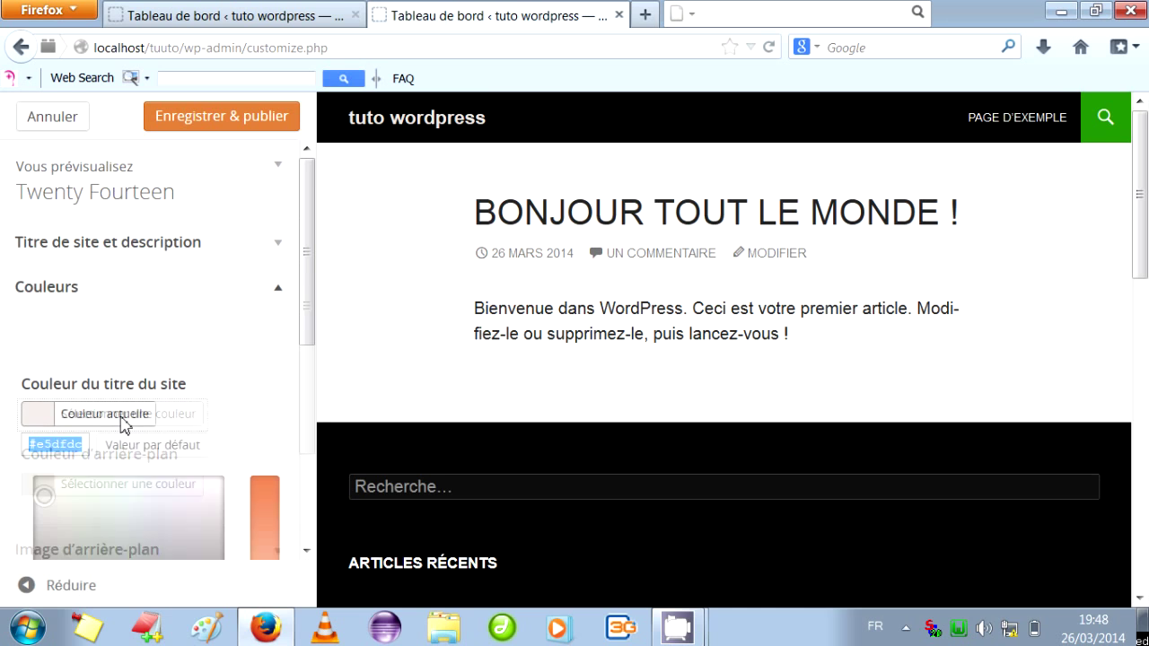
left_click(261, 492)
left_click_drag(305, 327, 305, 435)
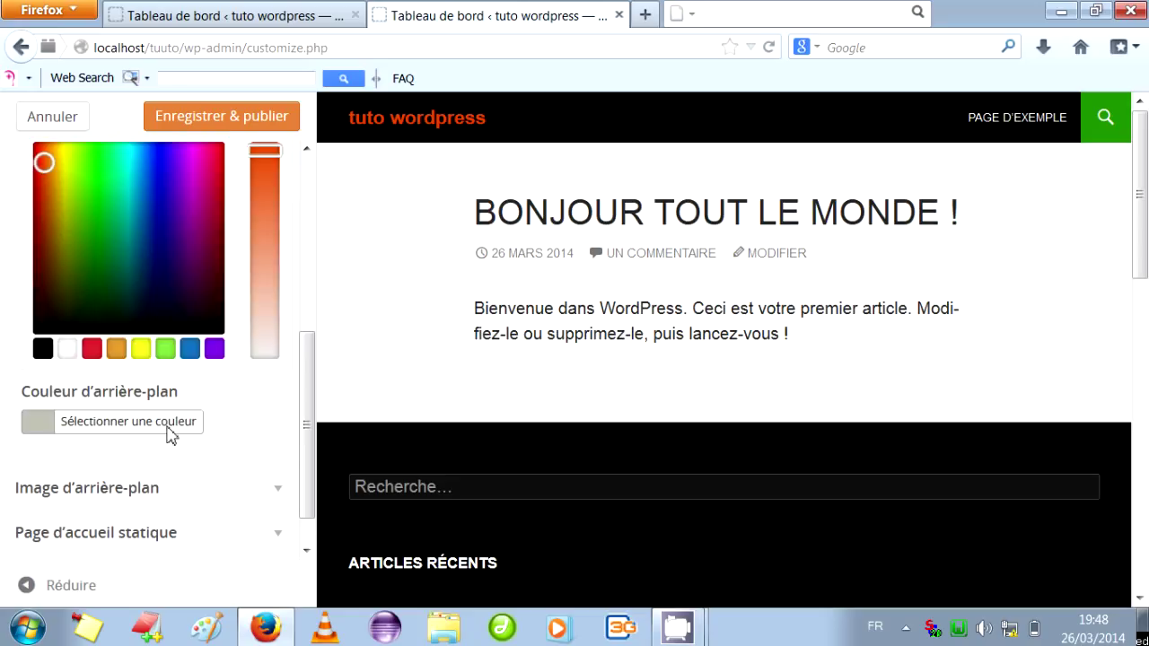
left_click(170, 427)
left_click(261, 344)
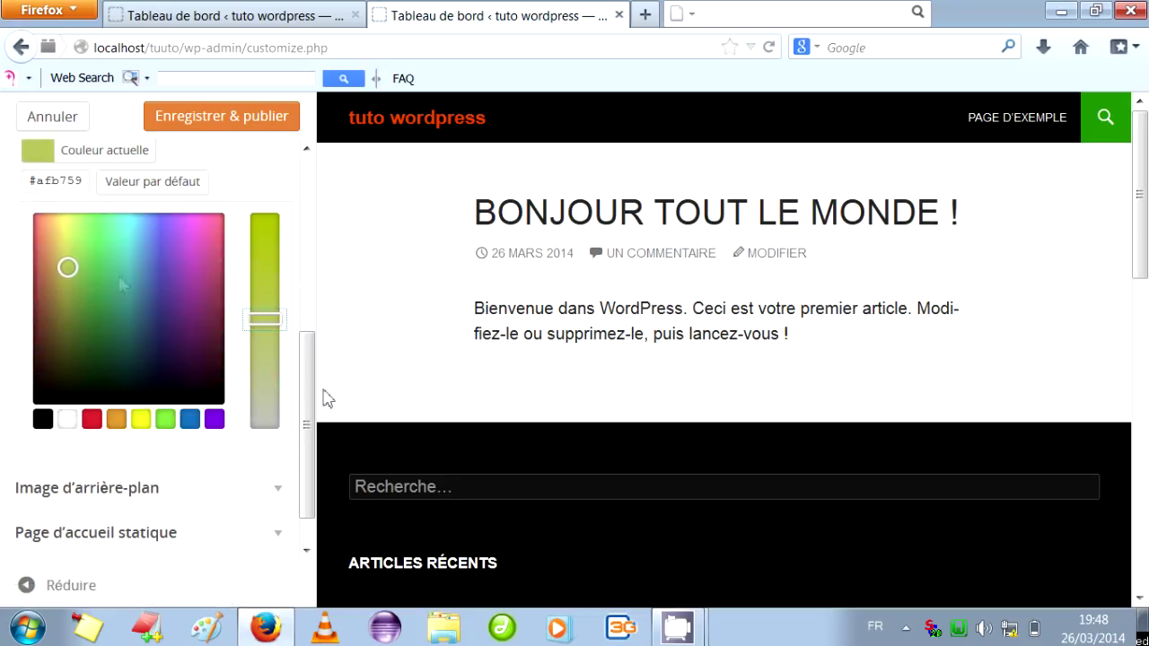
left_click_drag(311, 409, 310, 509)
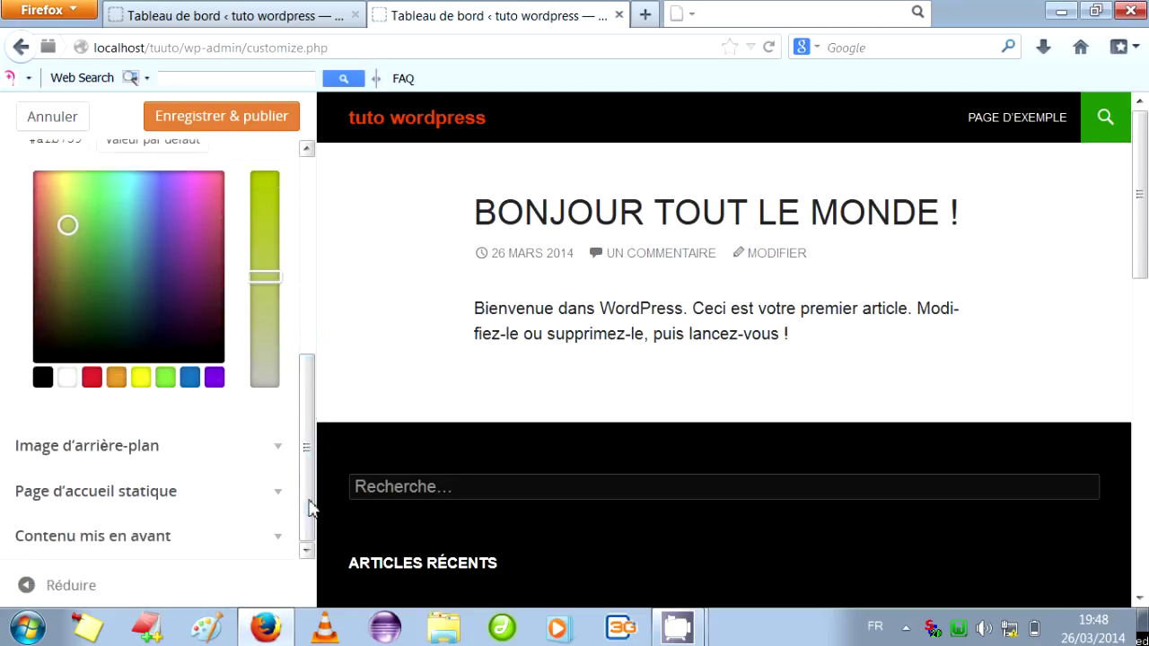
Choose the ornate gate photo from the computer as the background image.
left_click(280, 457)
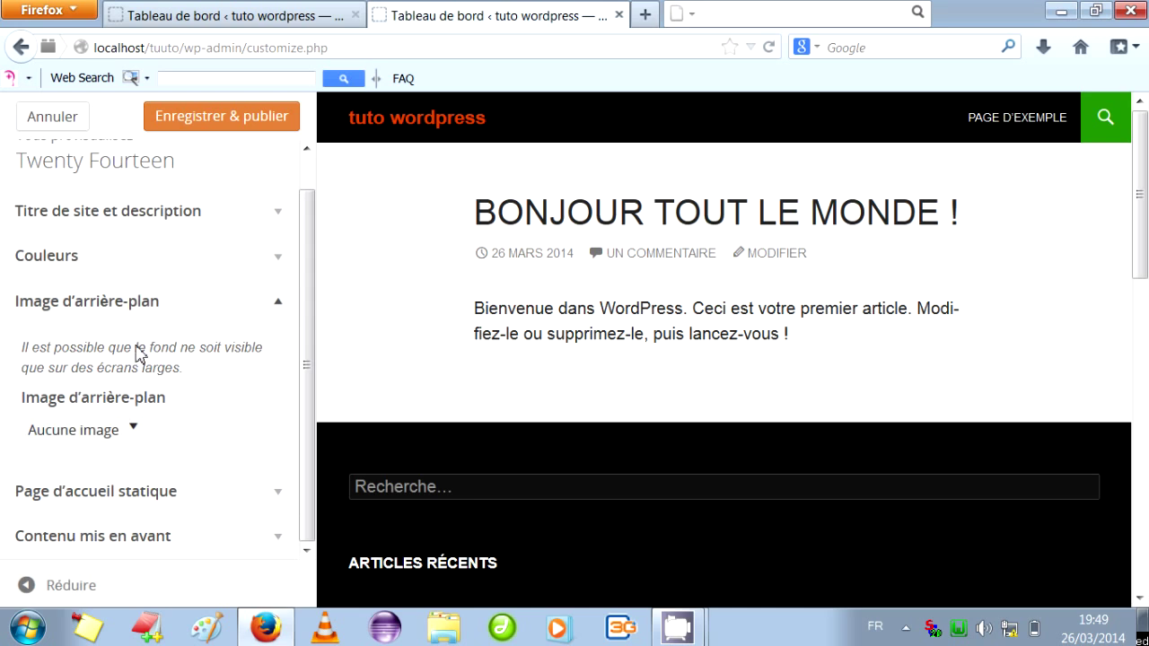
left_click(133, 430)
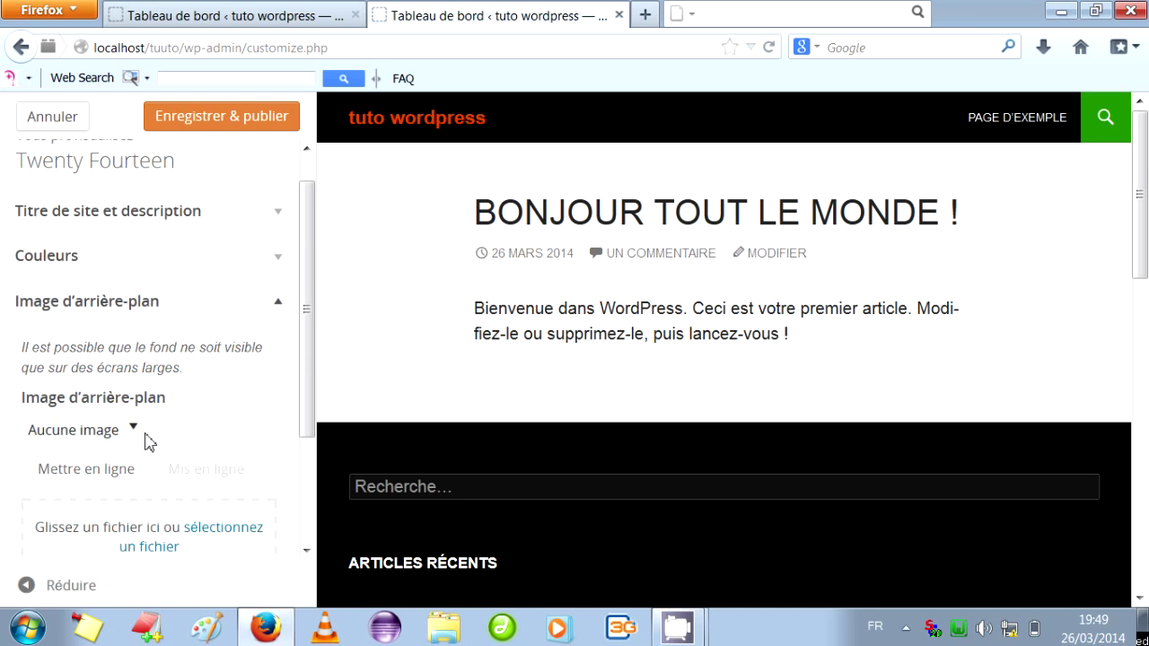
left_click_drag(300, 308, 303, 431)
left_click(241, 388)
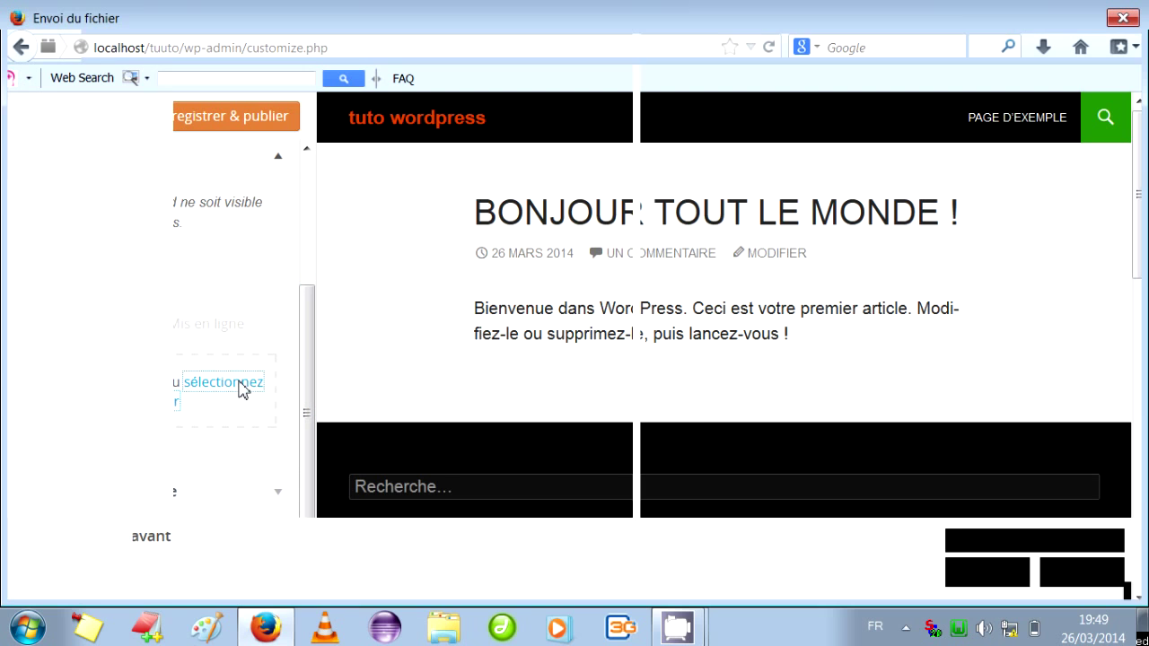
double_click(453, 468)
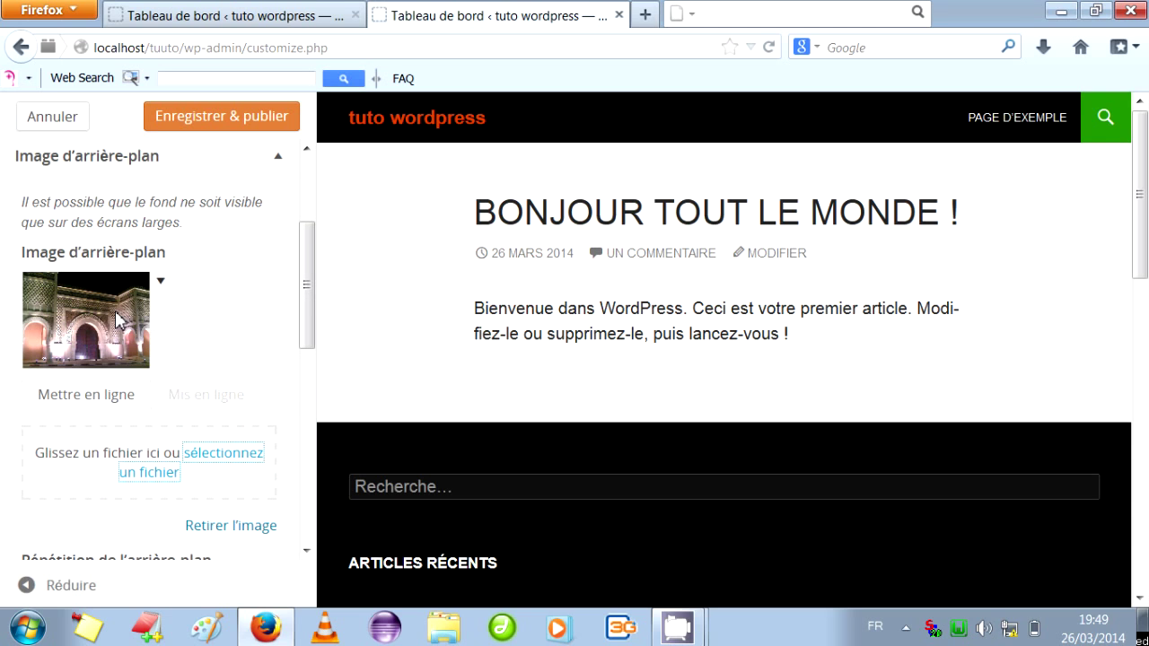
left_click_drag(307, 303, 309, 413)
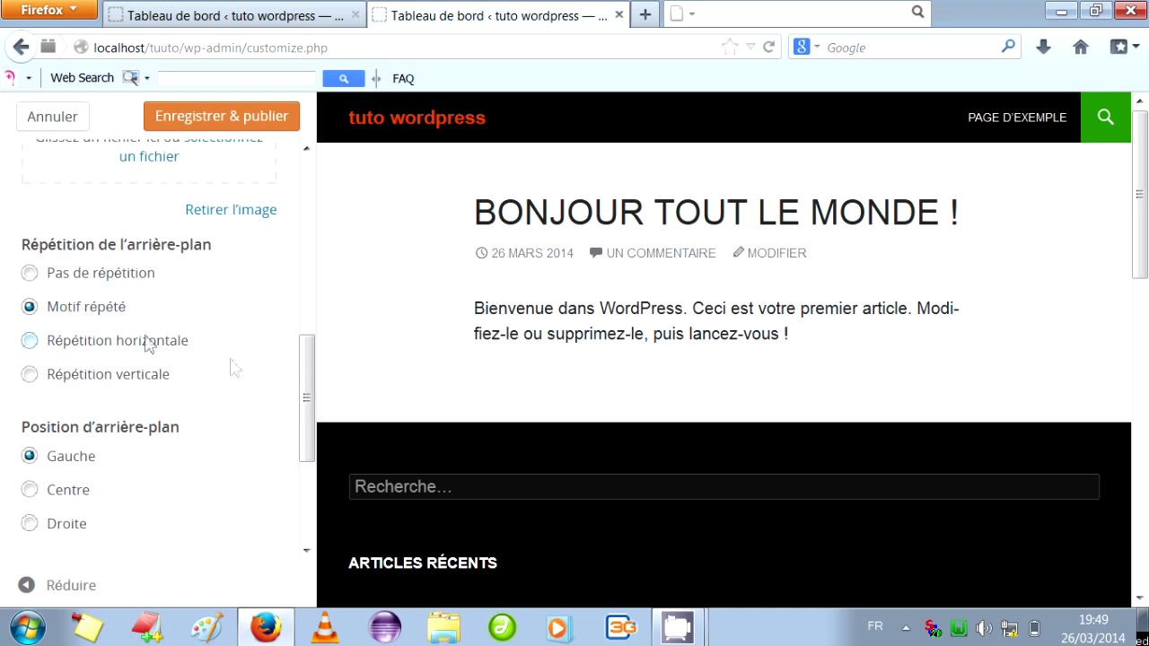
left_click_drag(308, 390, 305, 472)
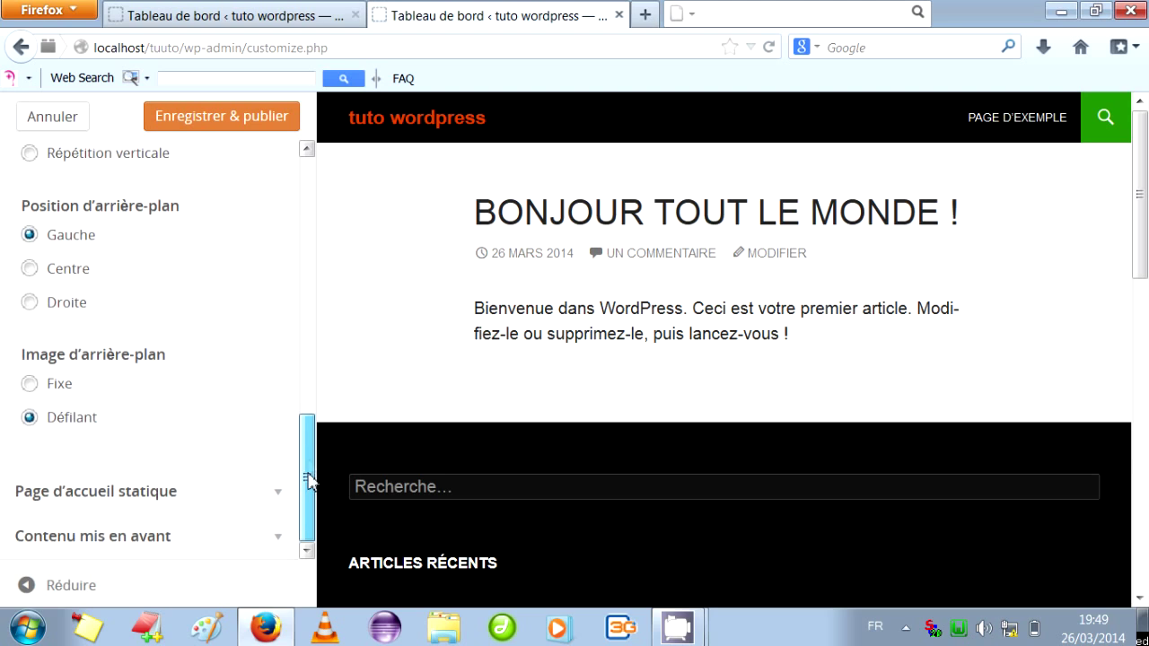
left_click(282, 498)
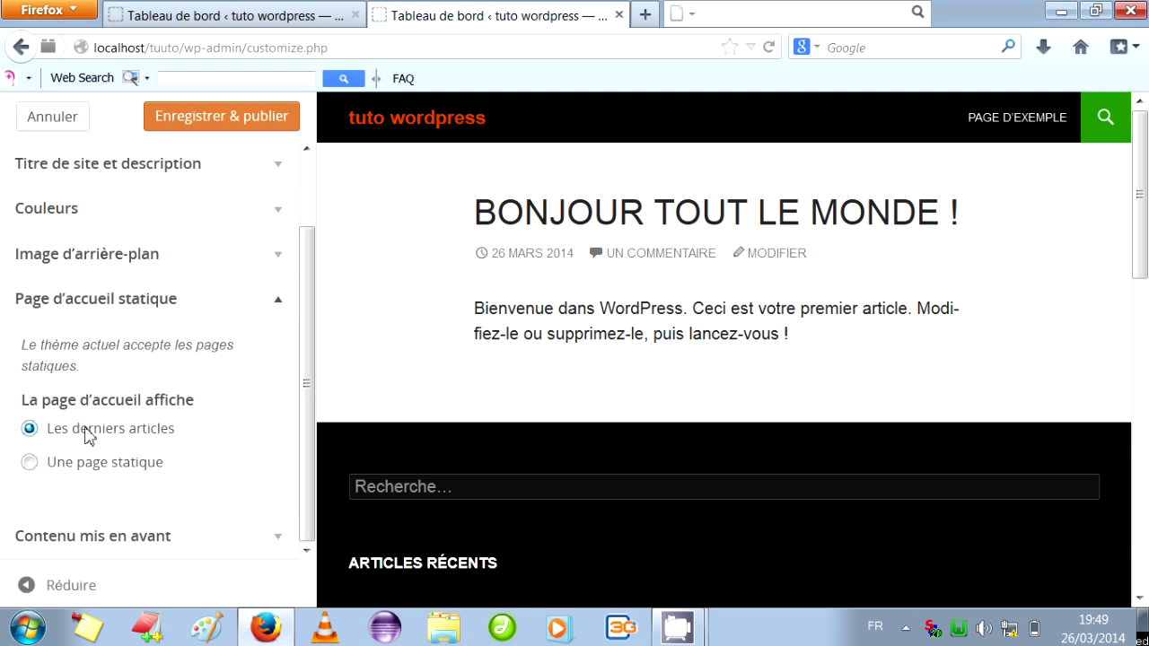
Try a static front page, revert to 'Les derniers articles', and publish the customizer changes.
left_click(32, 463)
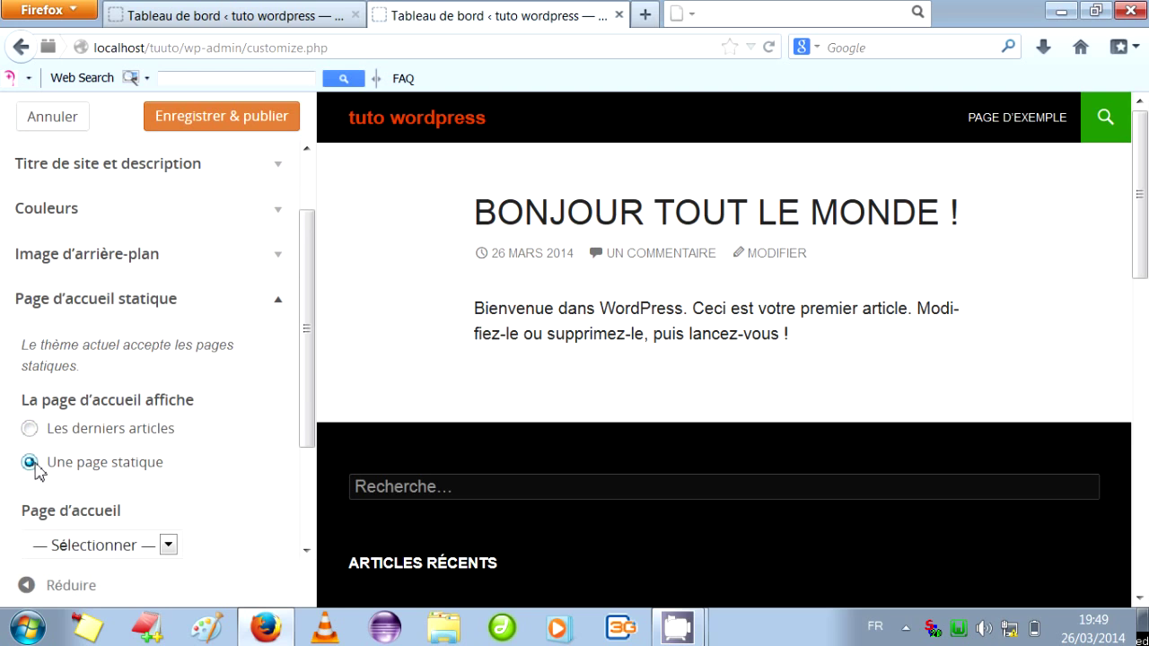
left_click_drag(308, 404, 222, 476)
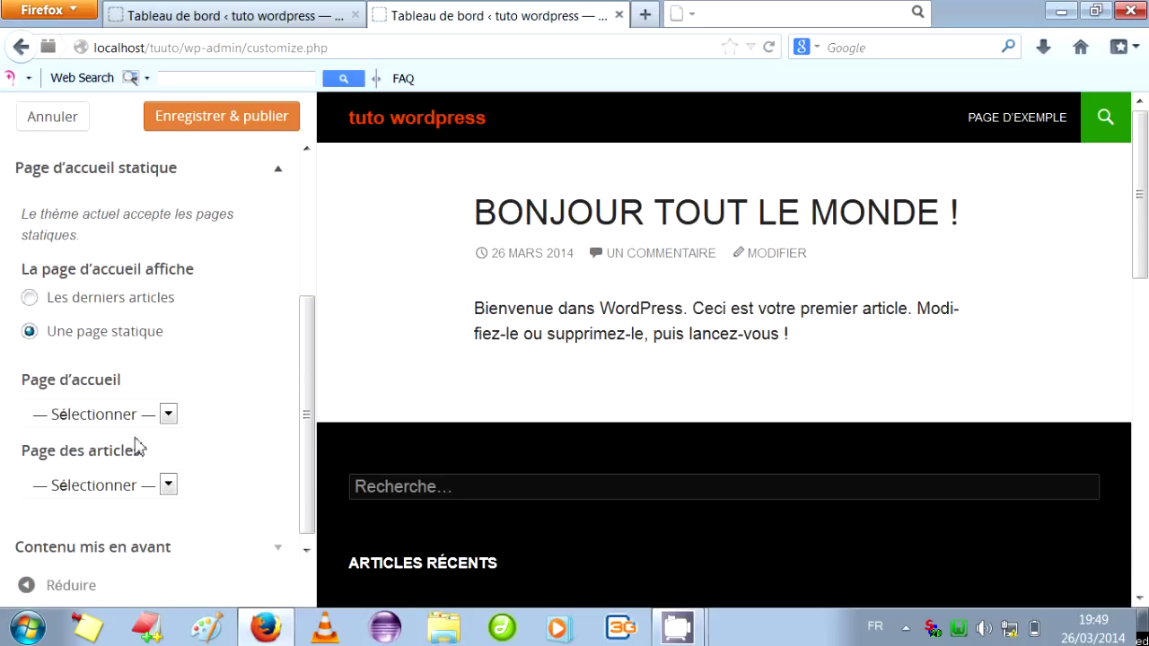
left_click(30, 298)
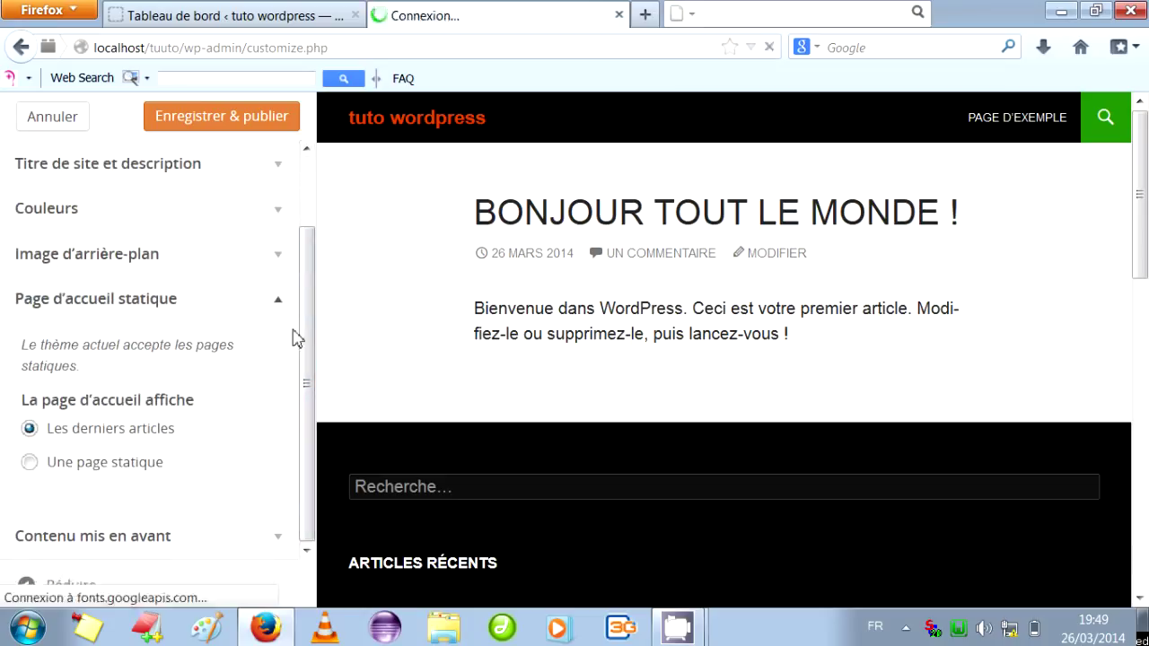
left_click(246, 121)
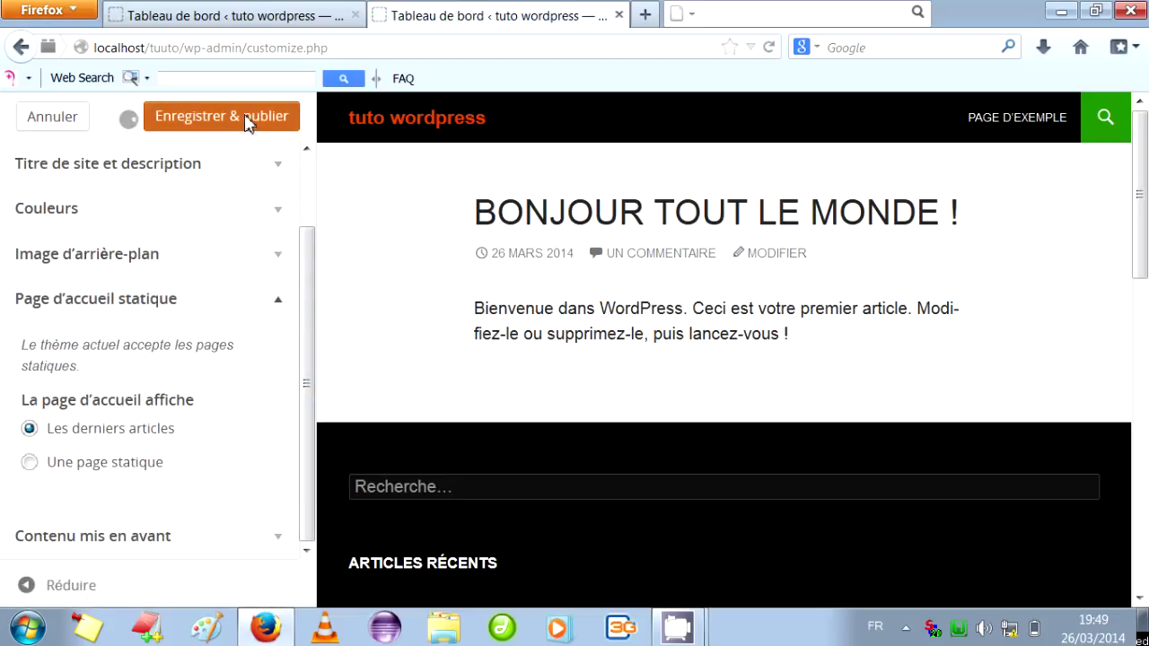
mouse_move(680, 634)
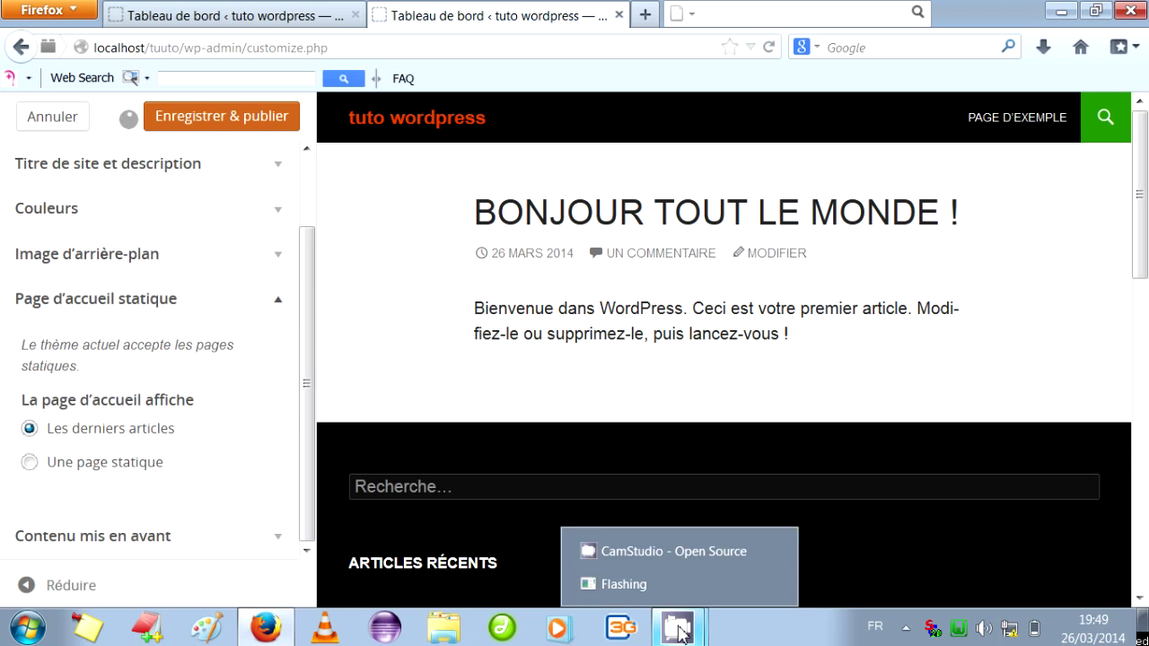
left_click(692, 548)
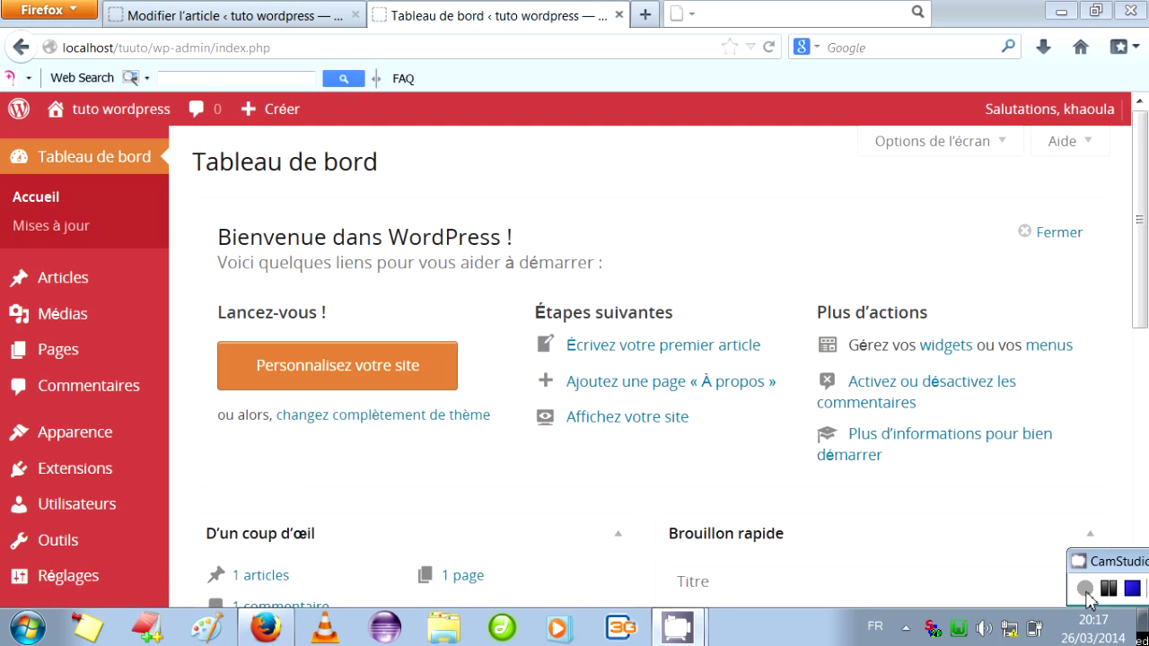
Create a new article titled 'toto' with the body text '^pok hu uh iouhio'.
left_click(629, 355)
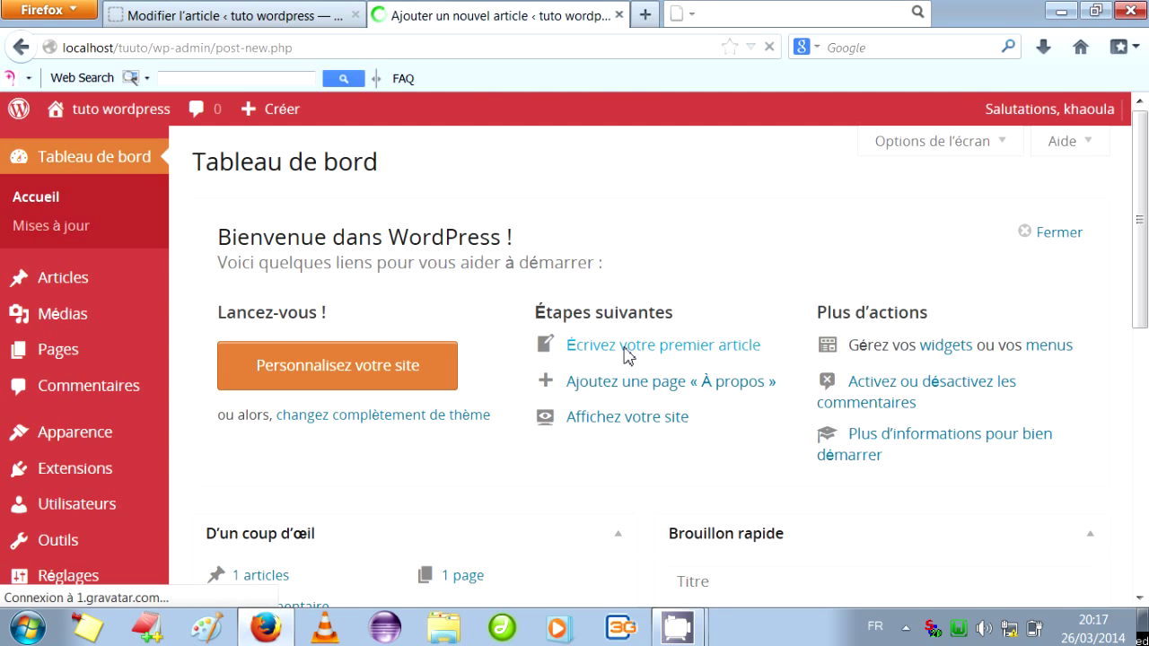
left_click(352, 223)
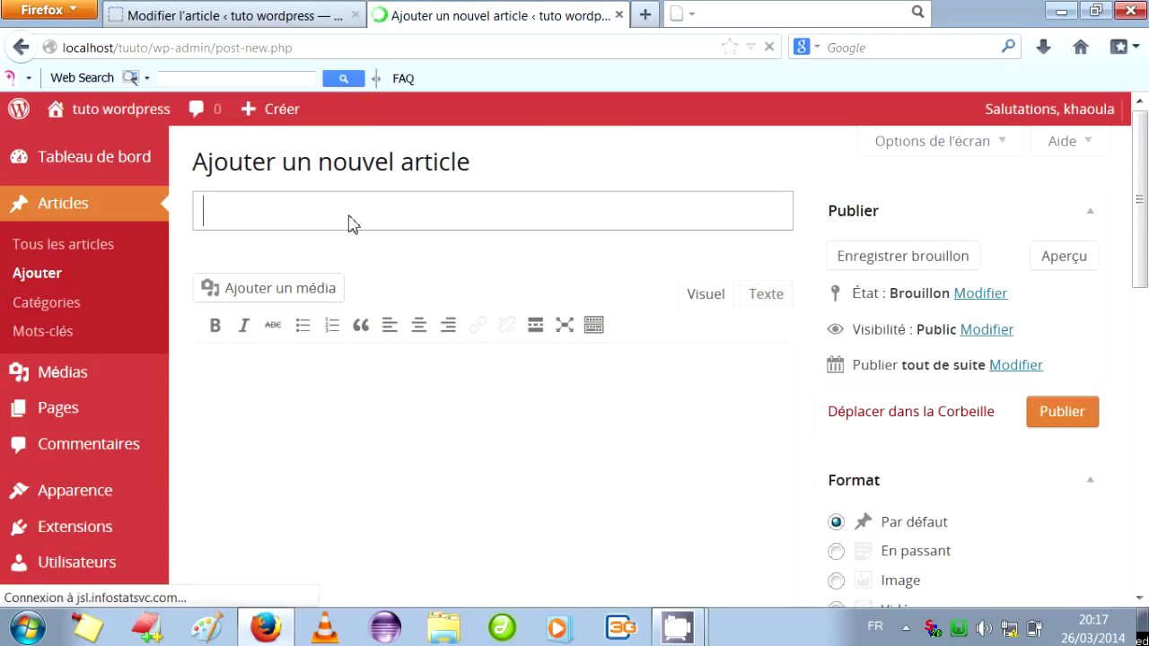
type("toto")
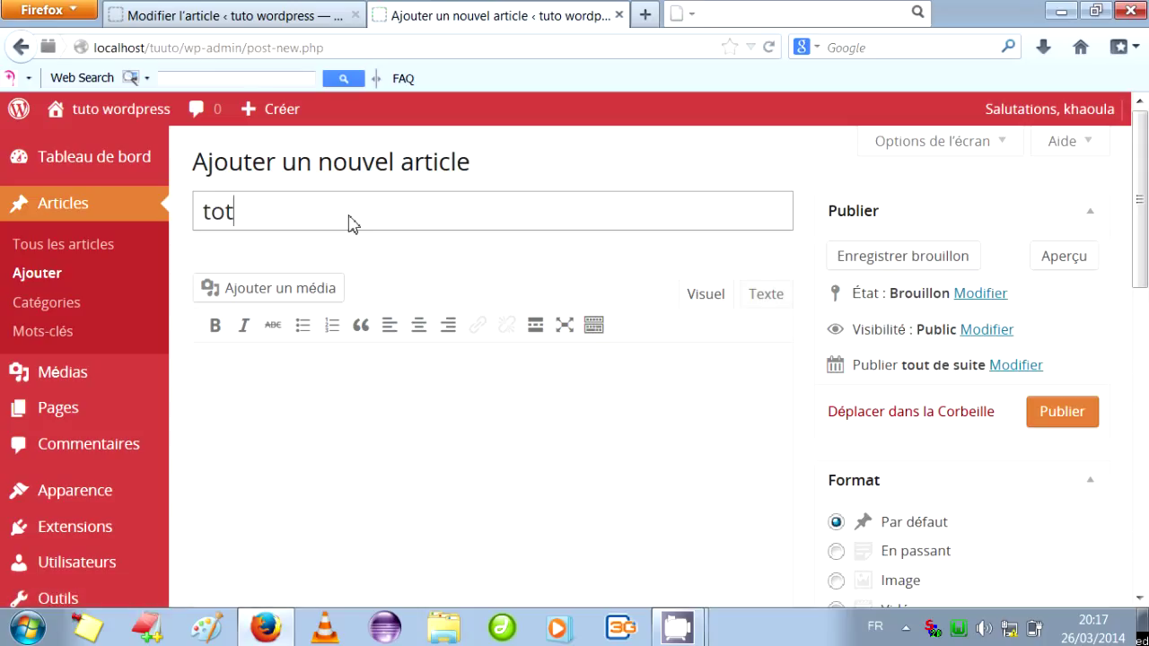
left_click(272, 298)
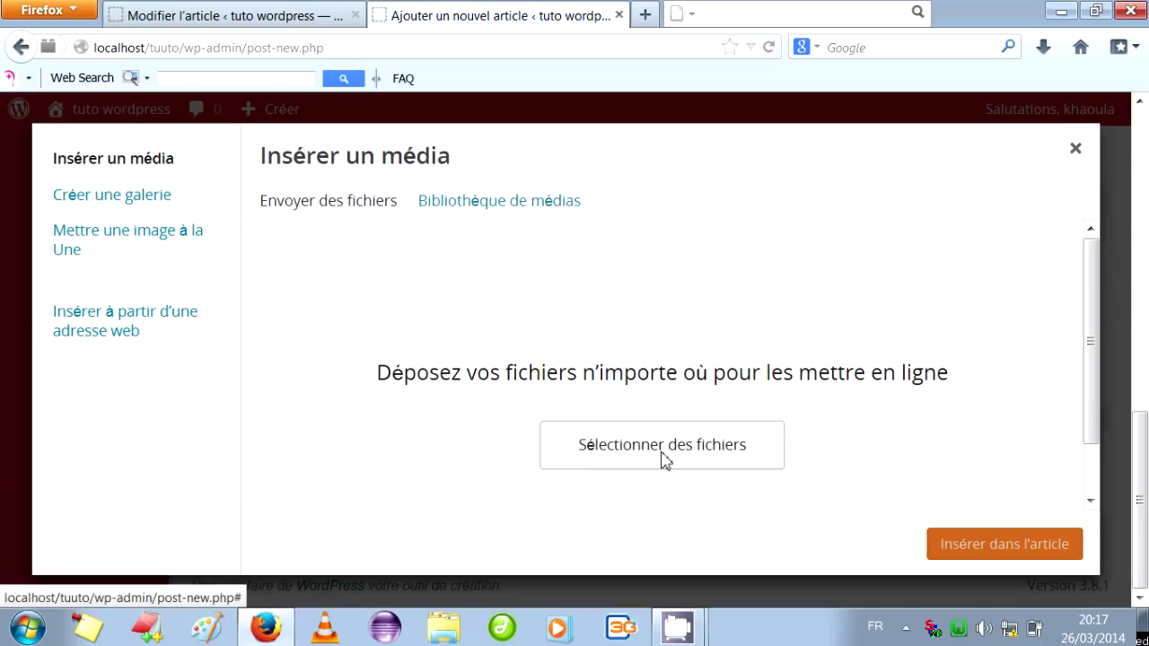
left_click(1075, 145)
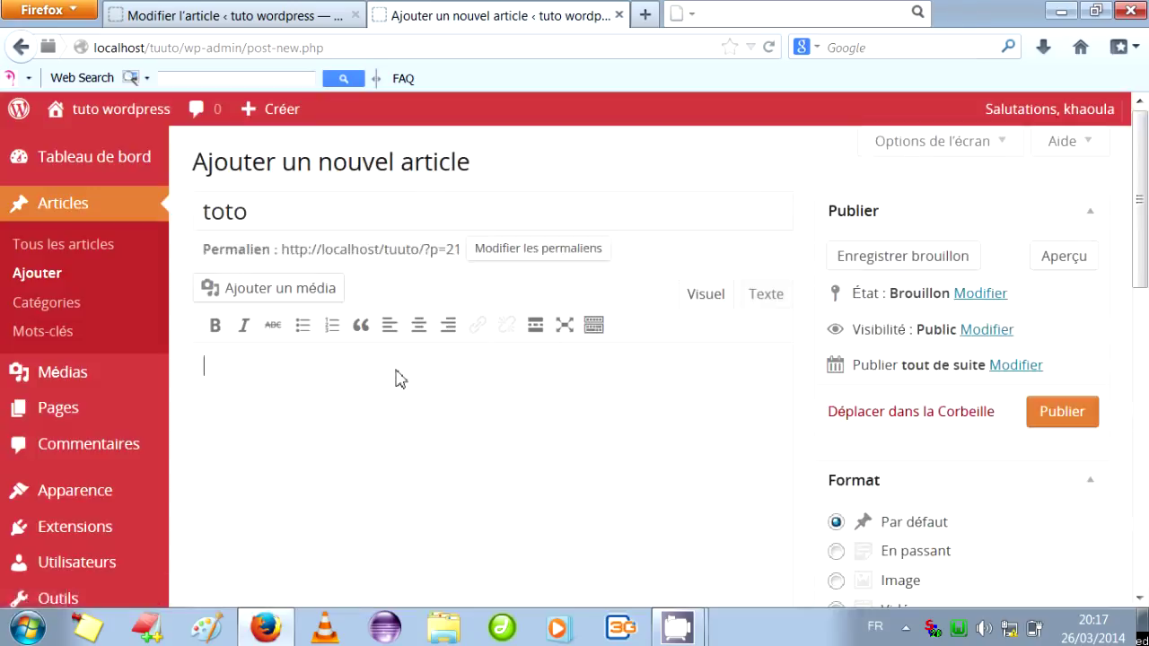
type("^pok  hu uh iouhio")
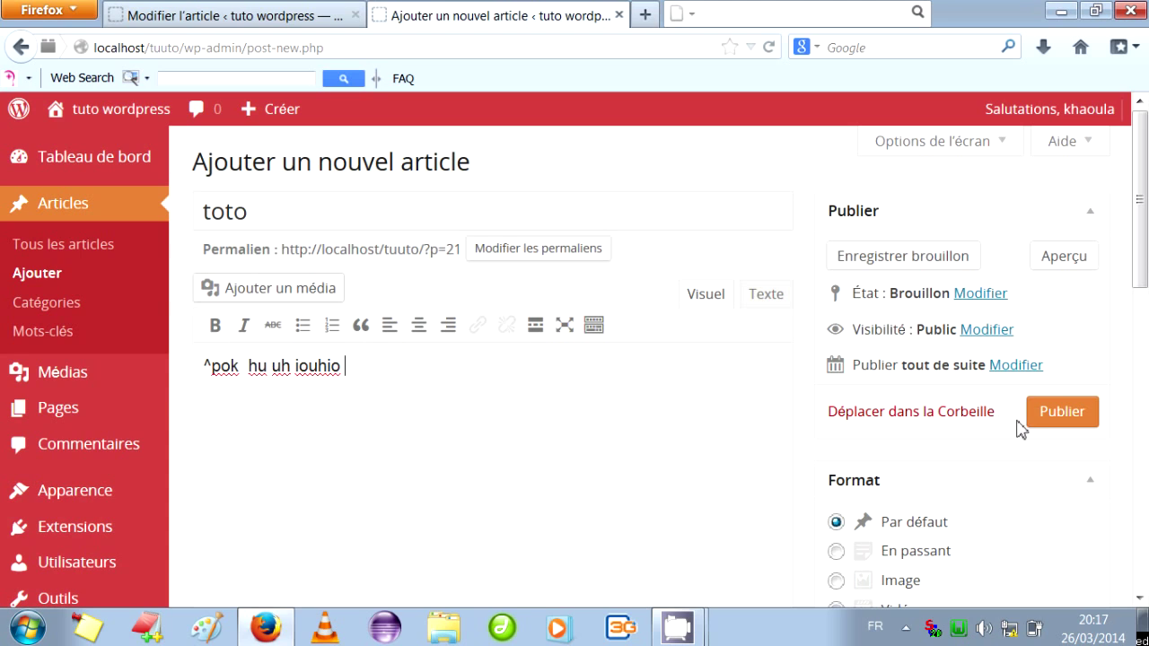
left_click(980, 297)
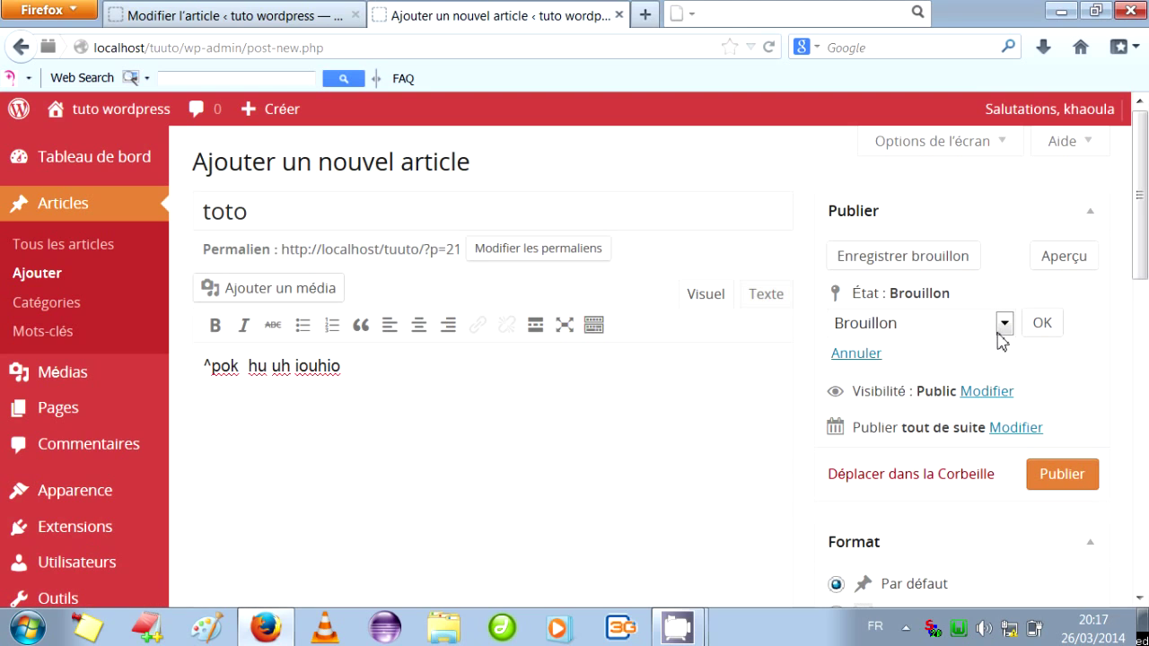
Keep the toto article's draft status, Public visibility and immediate date, then publish it.
left_click(1005, 324)
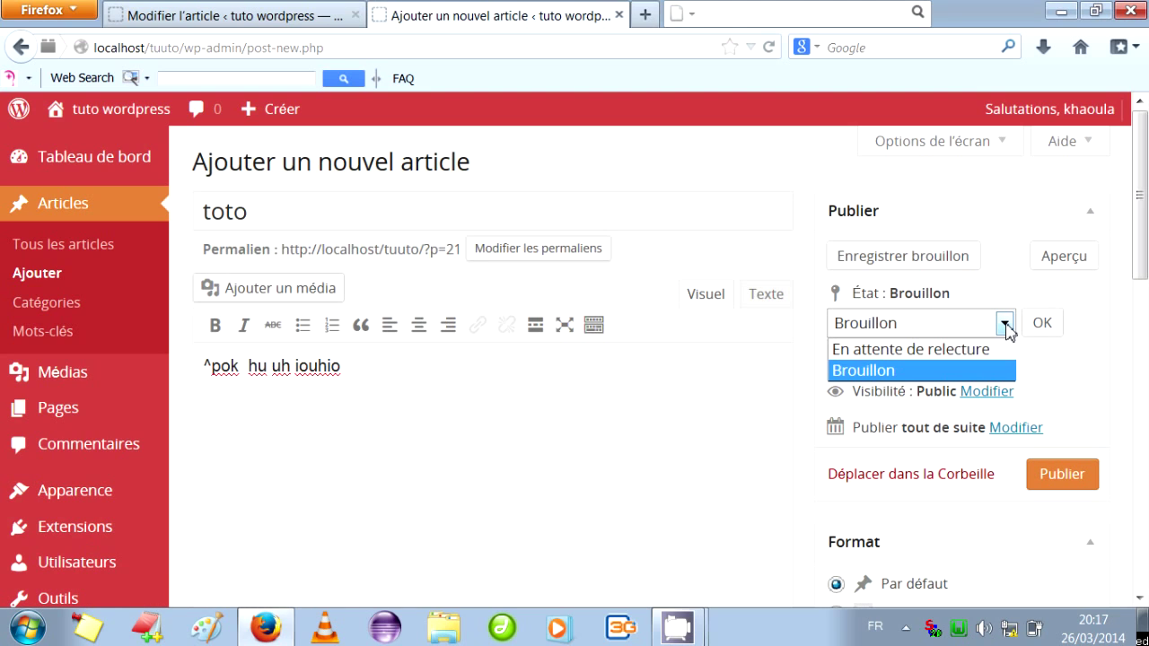
left_click(1006, 329)
left_click(1041, 323)
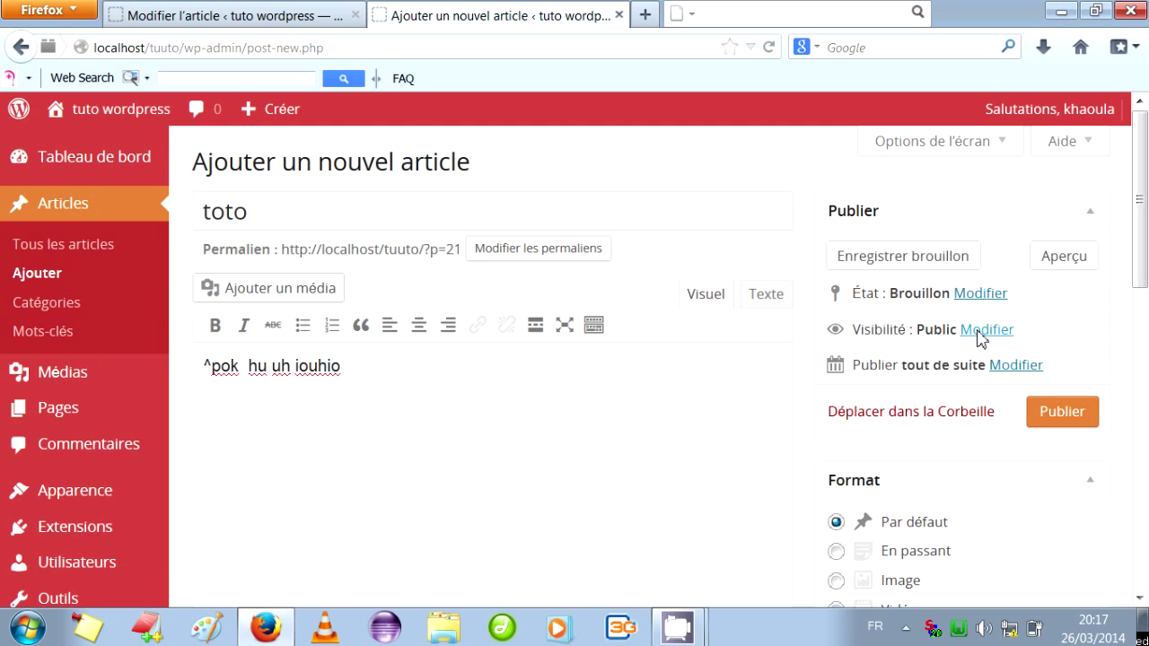
left_click(980, 334)
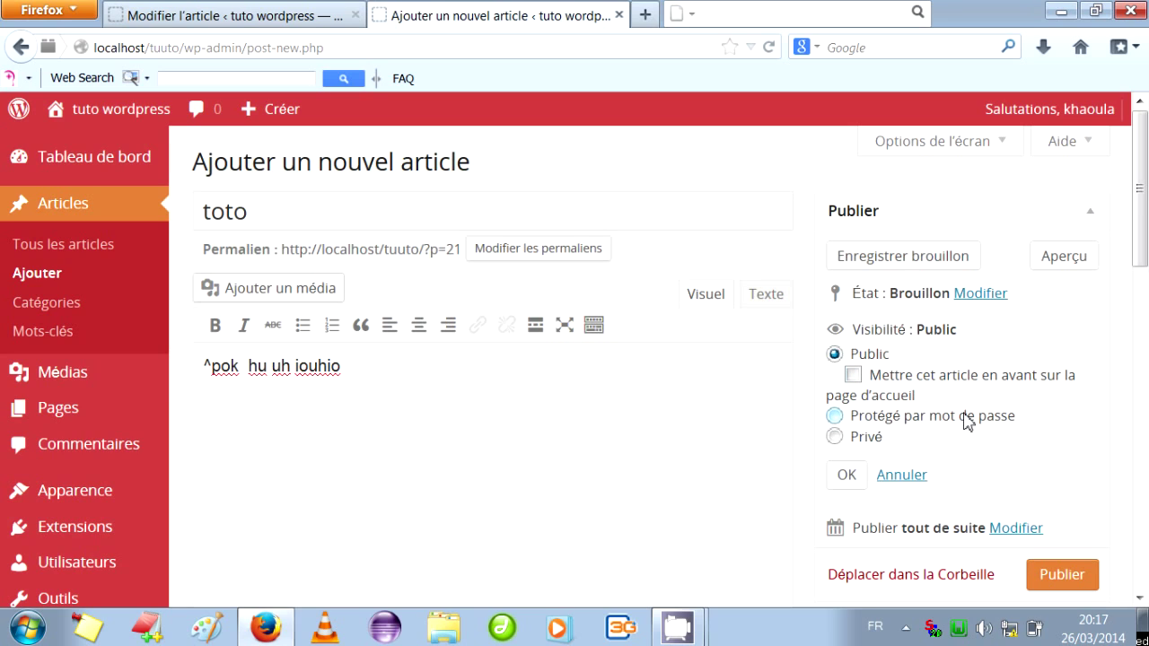
left_click(836, 416)
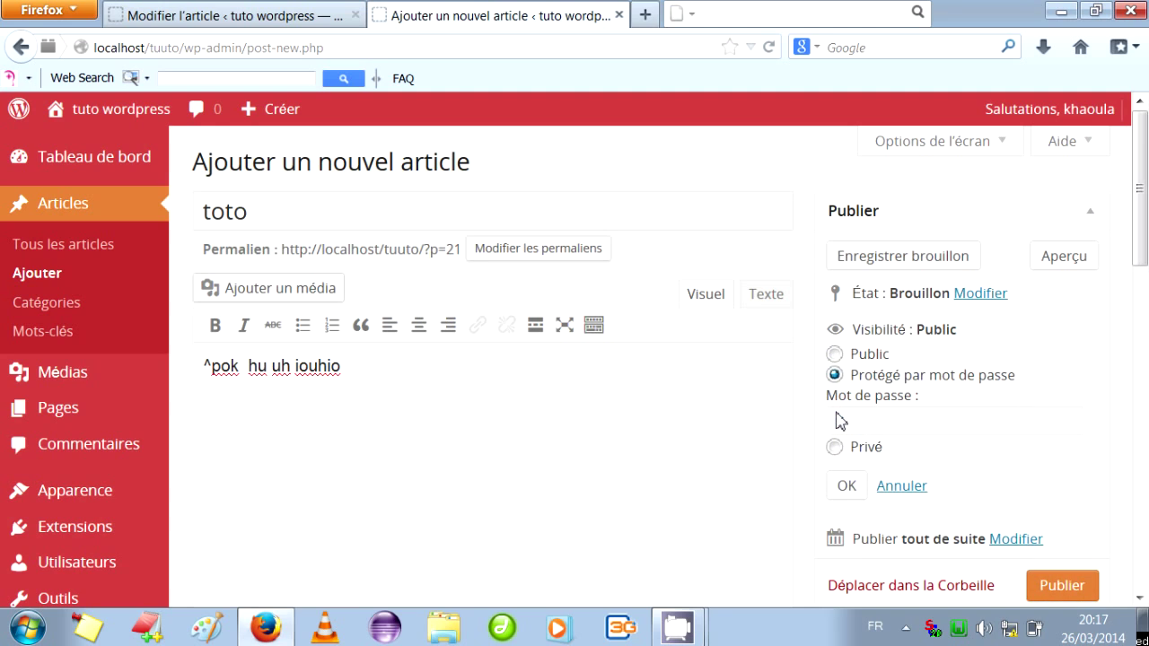
left_click(834, 354)
left_click(848, 476)
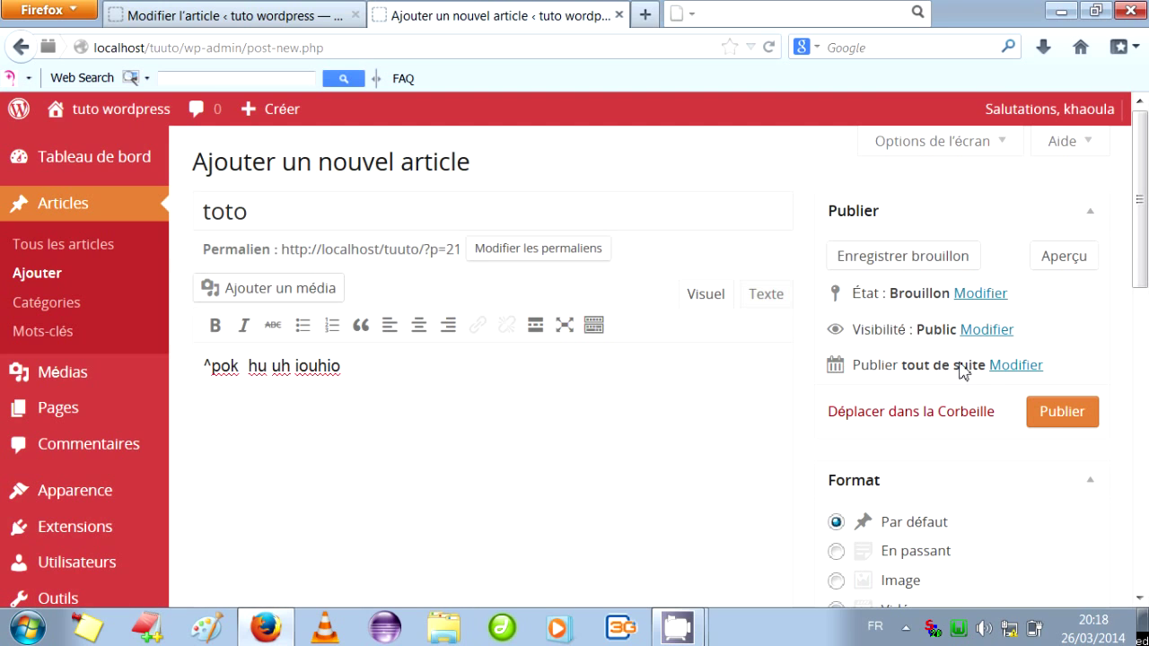
left_click(997, 368)
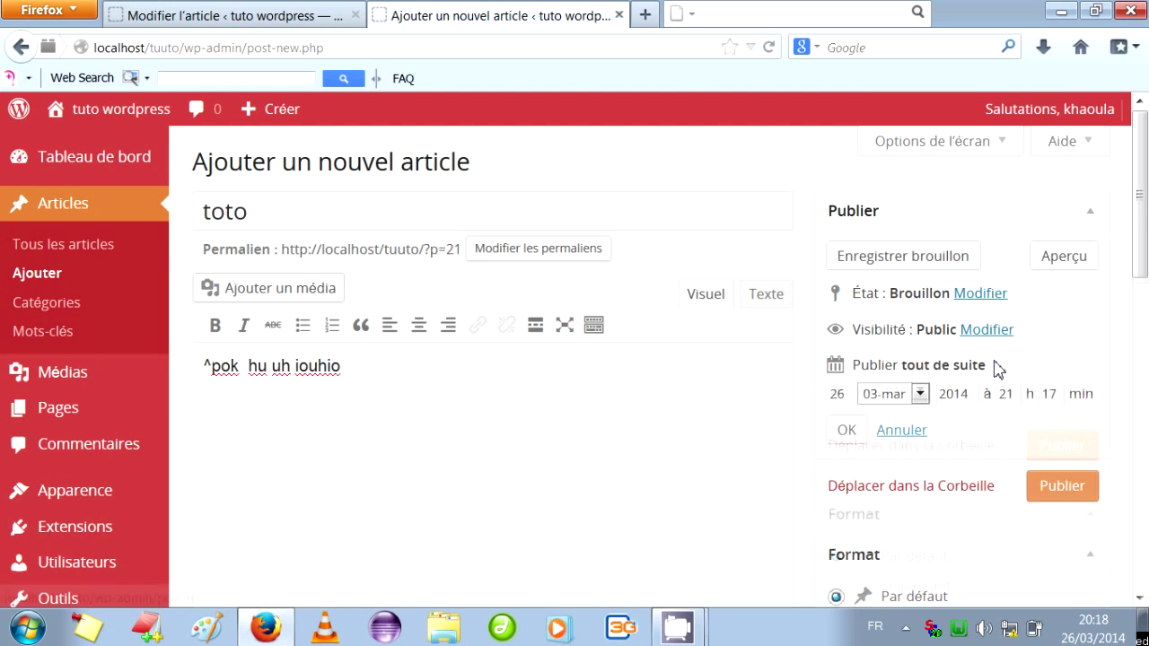
left_click(860, 432)
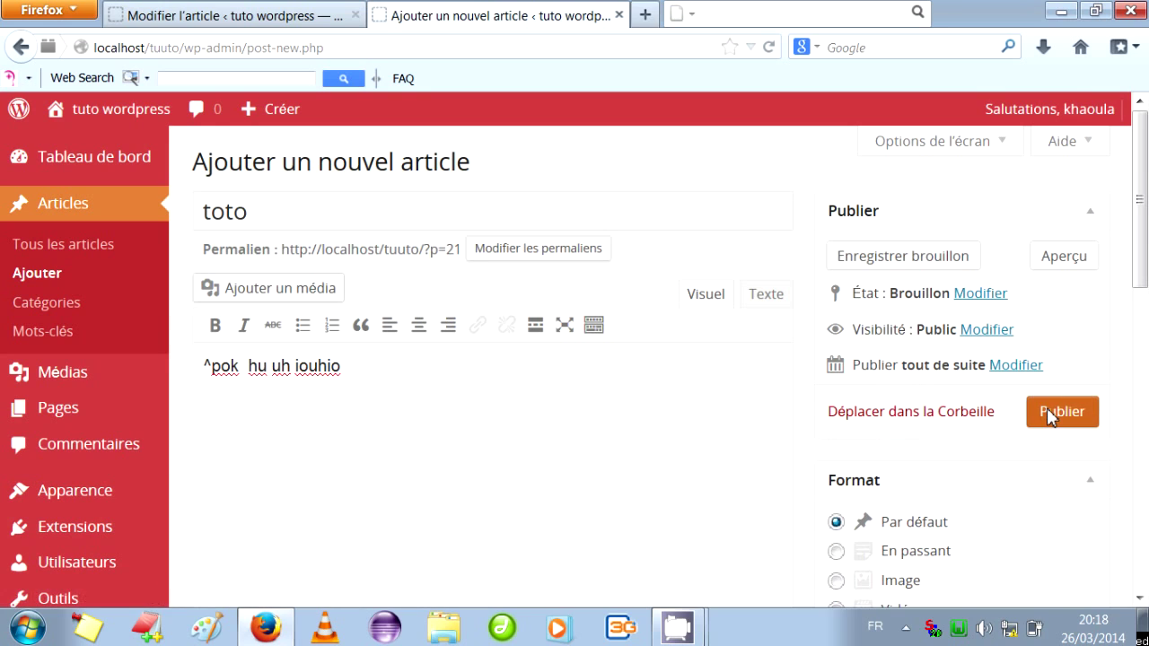
left_click(1052, 411)
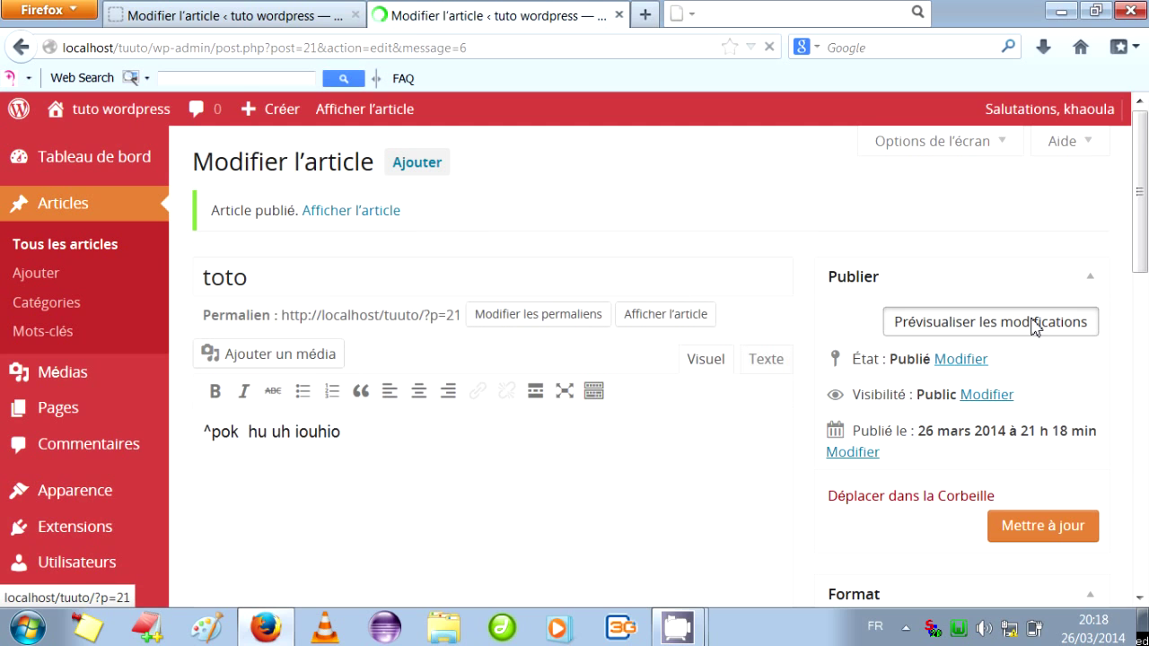
View the toto post on the site and post the comment 'lkjhguihyguiyg uyg u'.
left_click(1037, 326)
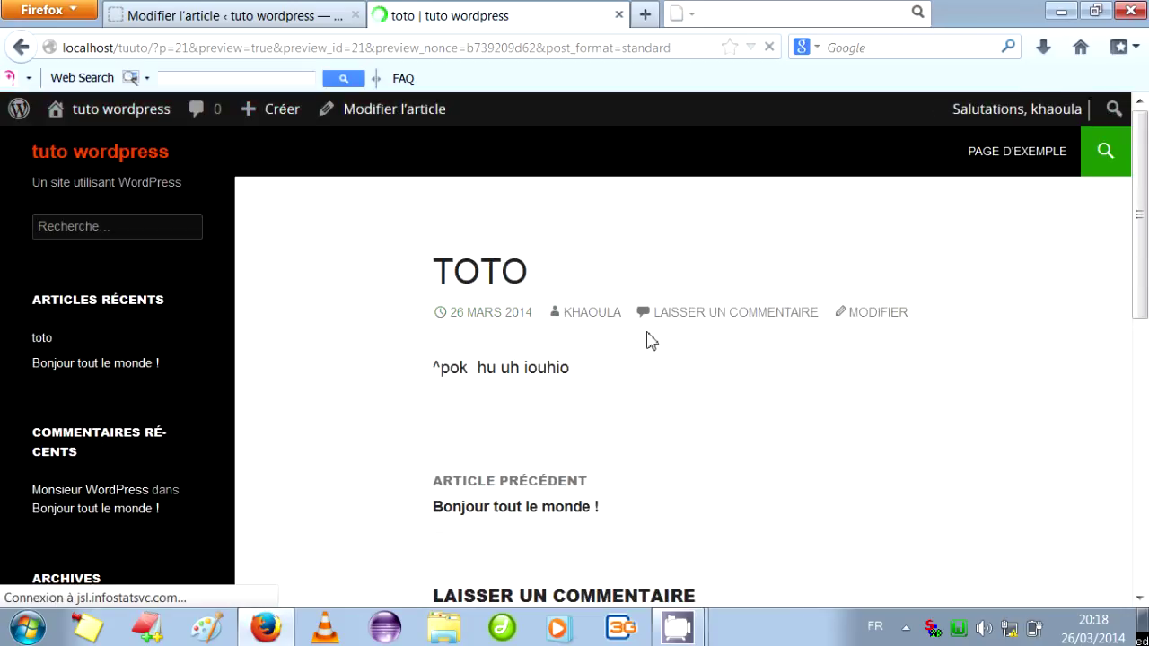
left_click(732, 315)
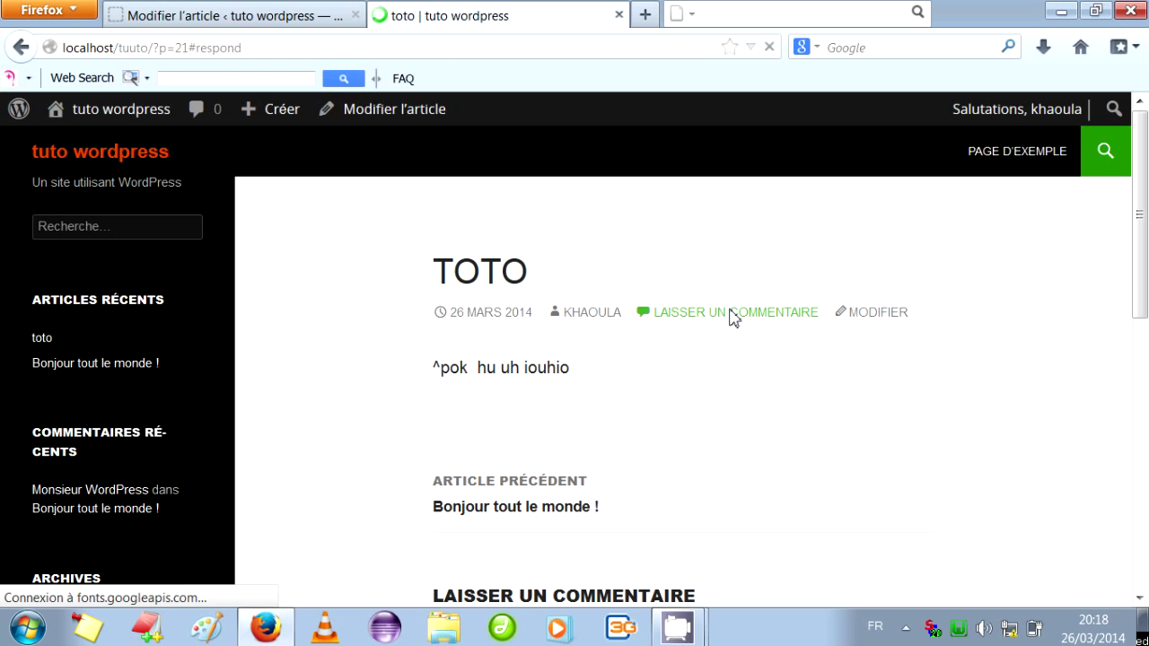
left_click(644, 299)
type("lkjhguihyg")
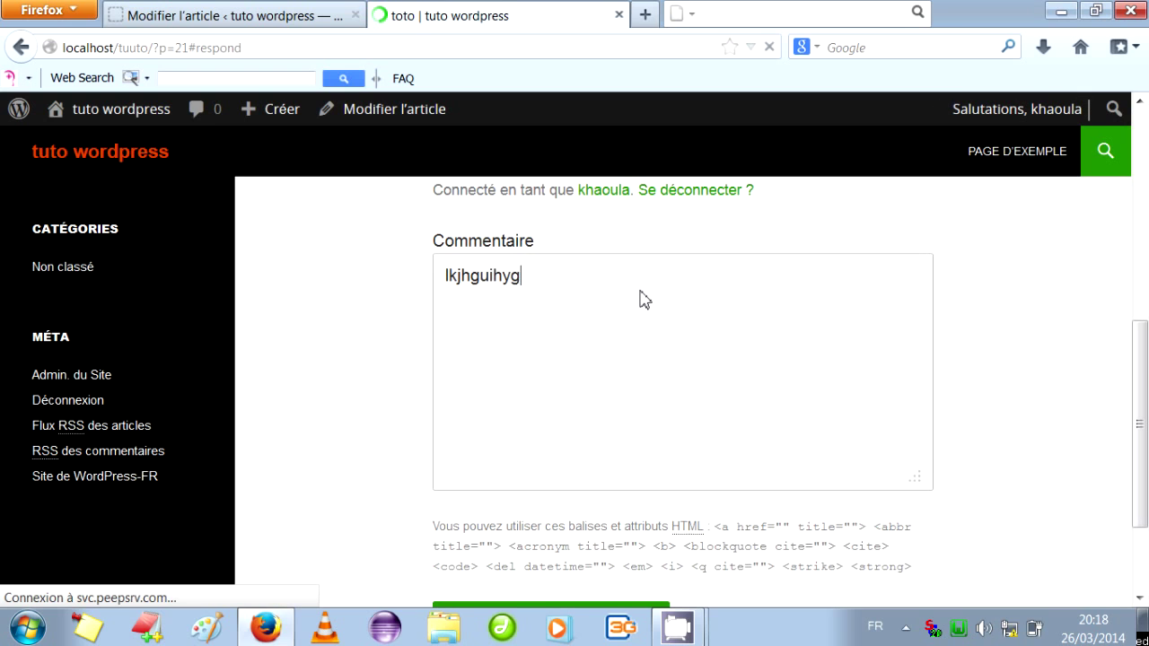
type("uiyg uyg u")
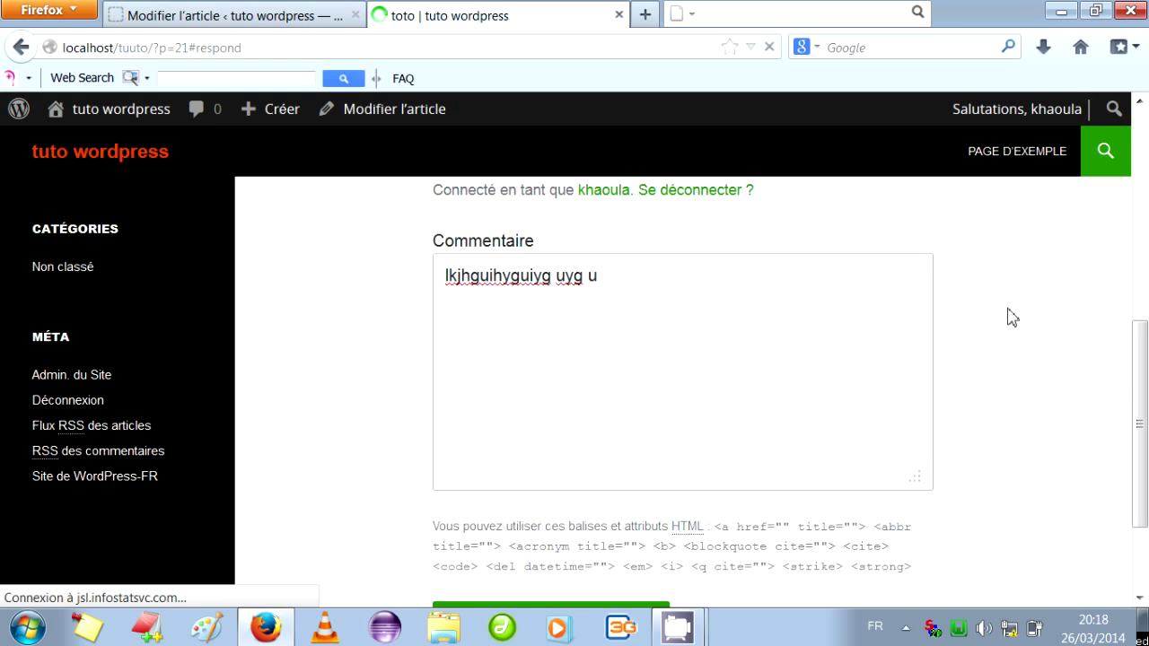
scroll(1136, 390, "down", 2)
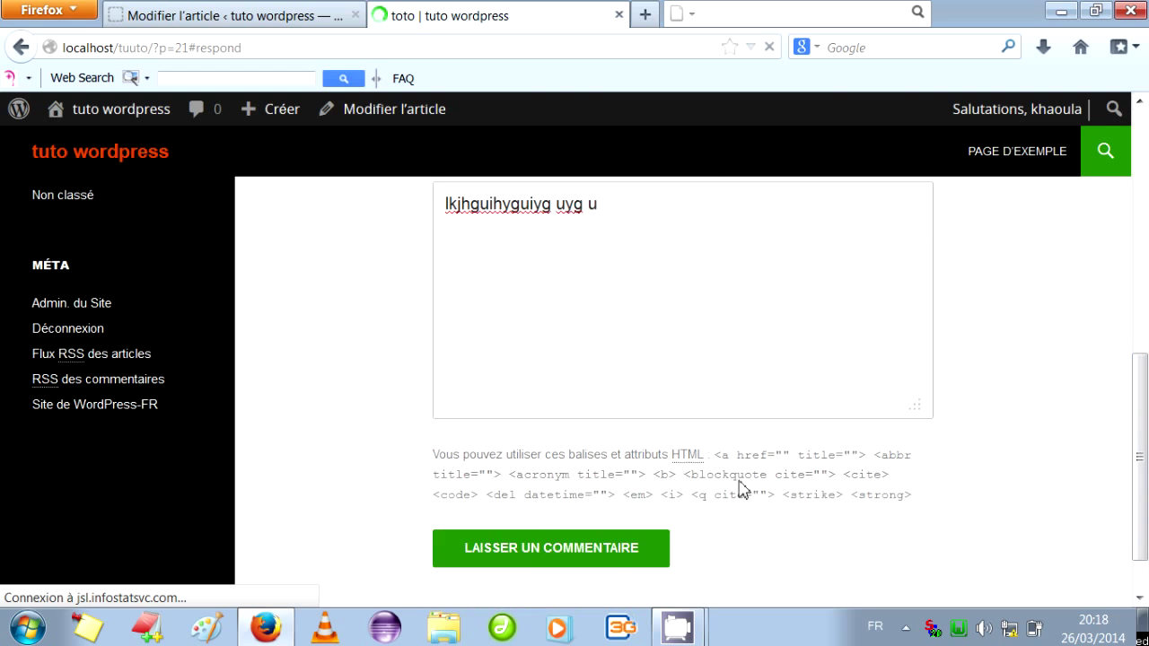
left_click(537, 562)
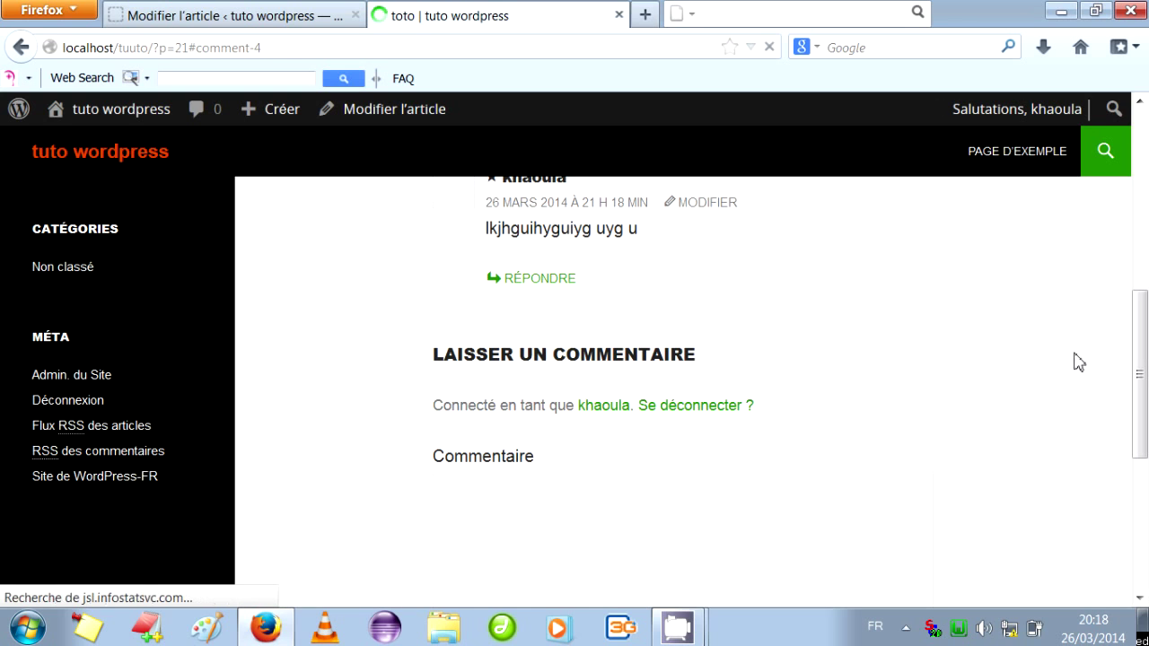
left_click_drag(1140, 374, 1140, 334)
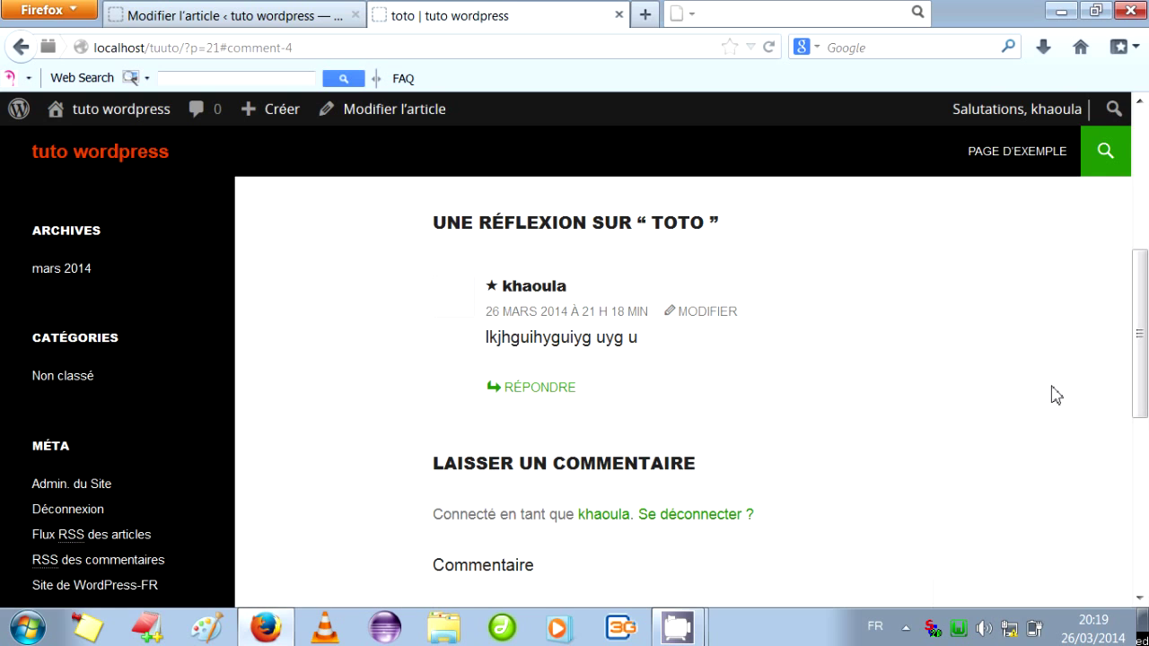
scroll(1056, 395, "up", 4)
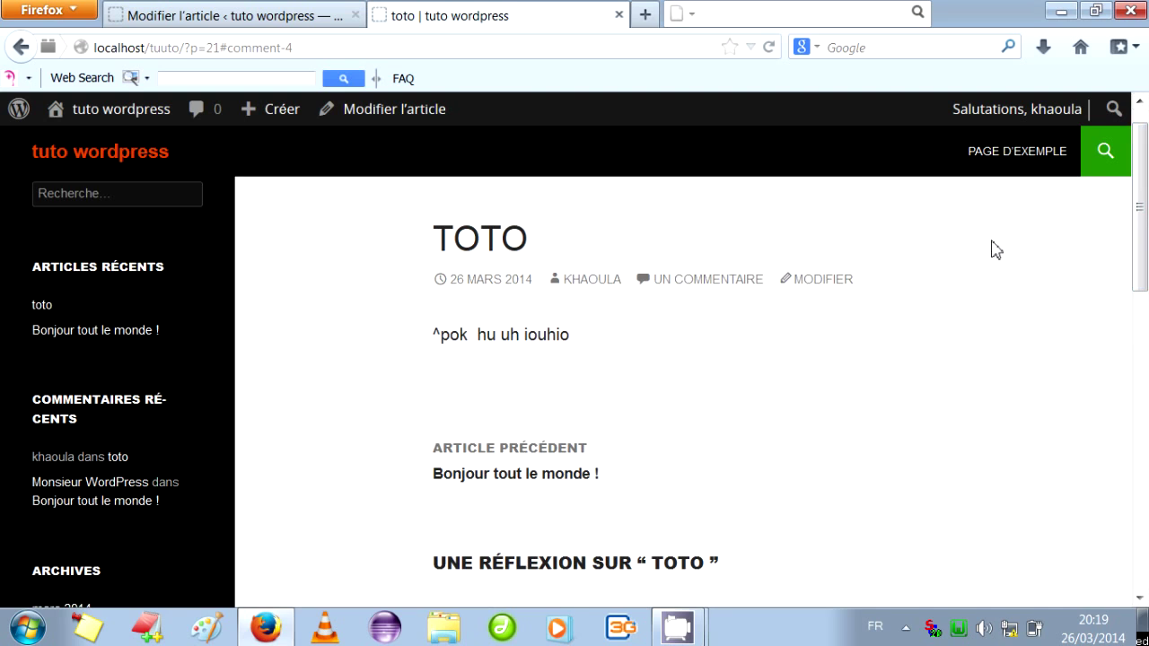
Move the toto article to the trash from its edit screen.
left_click(822, 282)
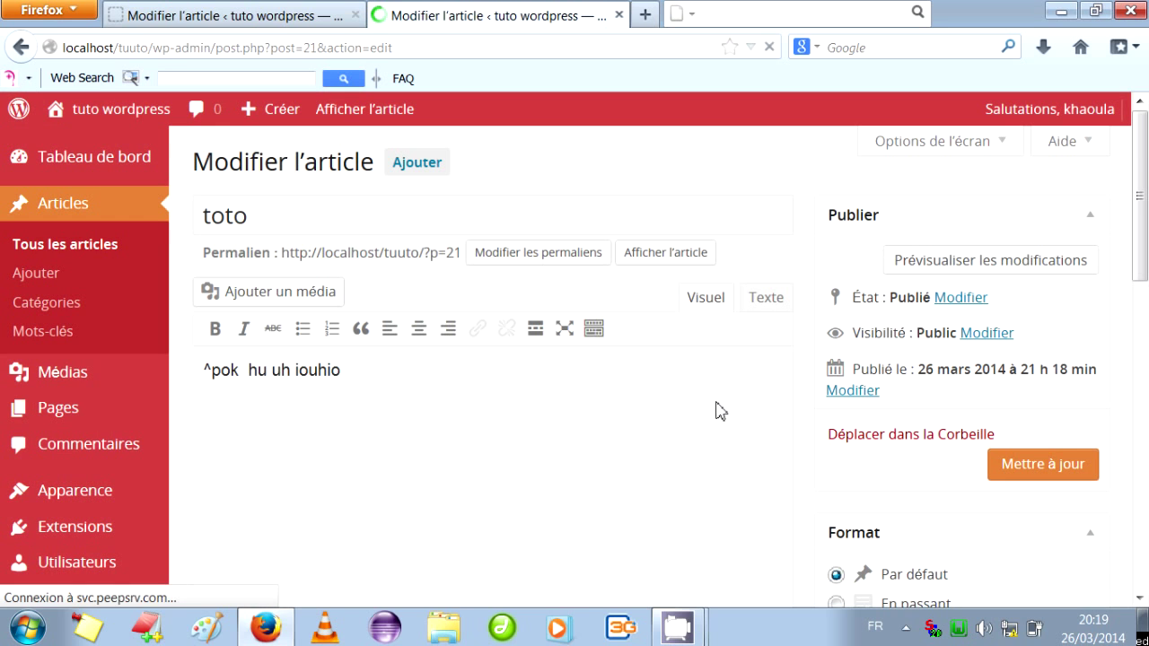
left_click(921, 440)
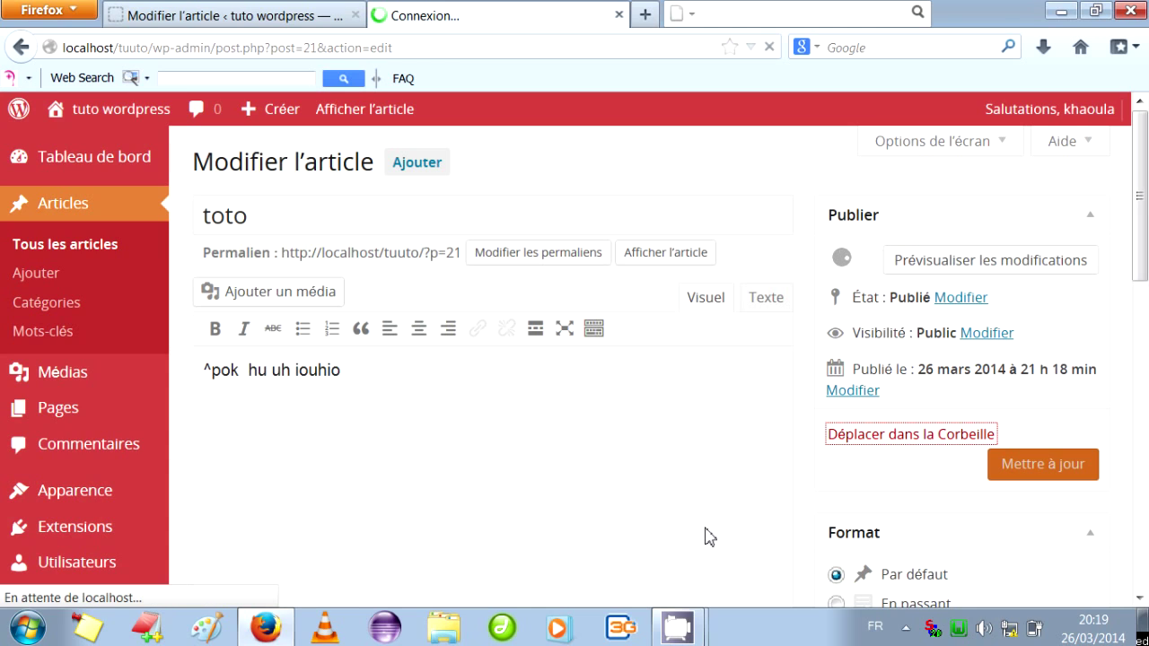
mouse_move(686, 616)
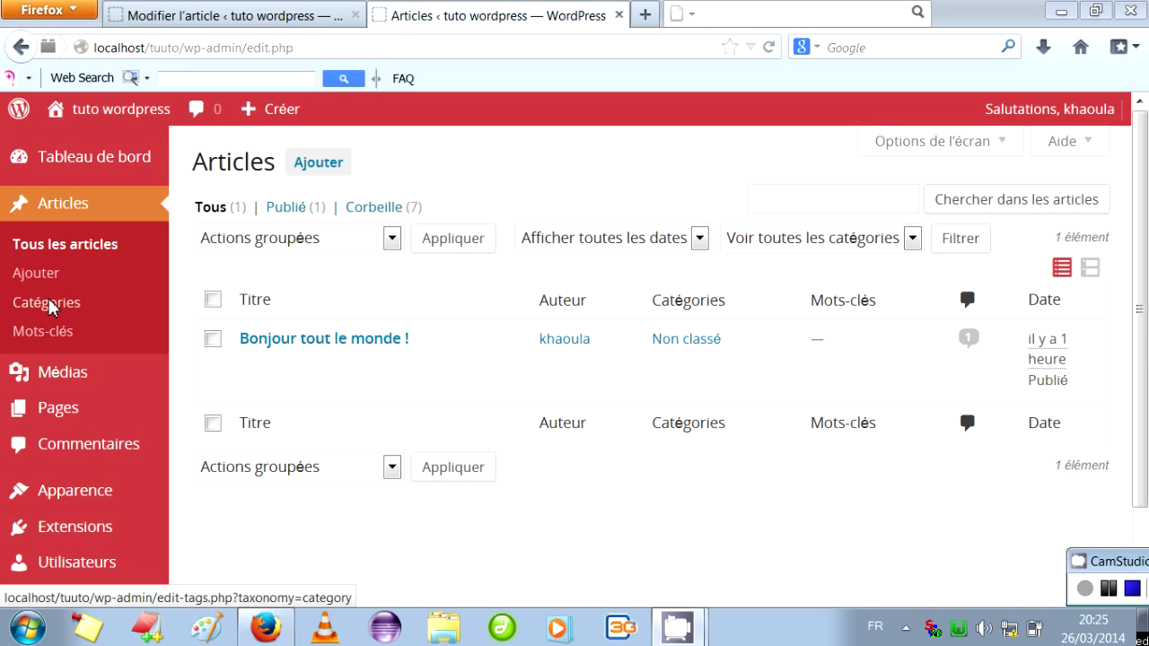
left_click(51, 307)
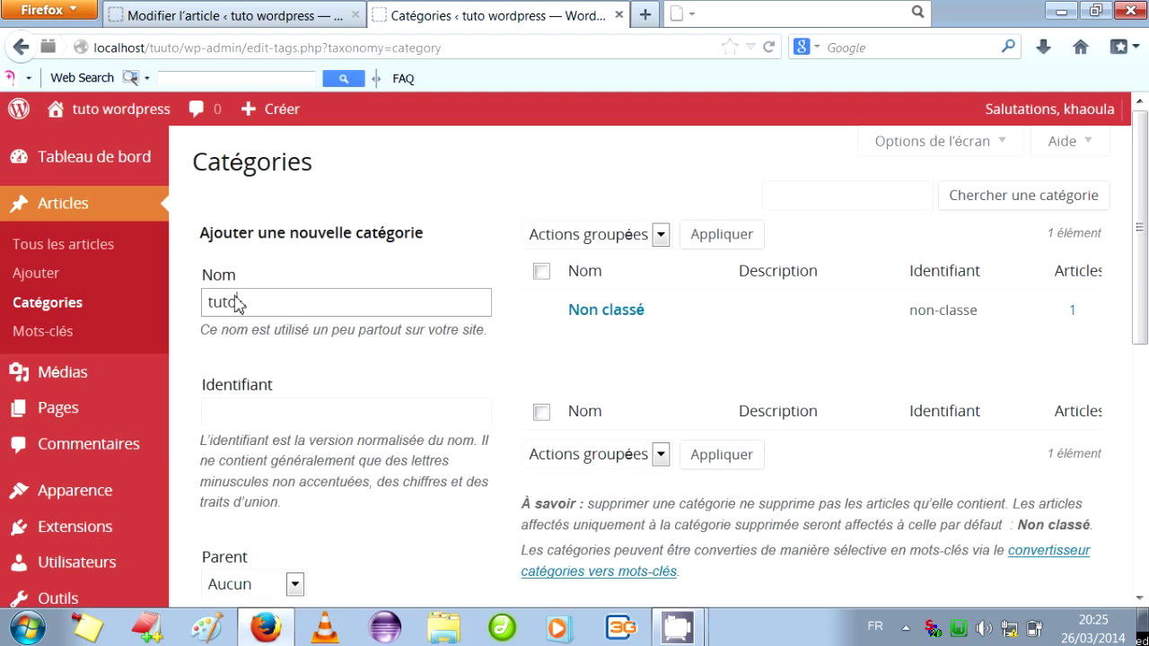
Add the category 'tuto' with slug 'idt' and no parent category.
left_click(454, 419)
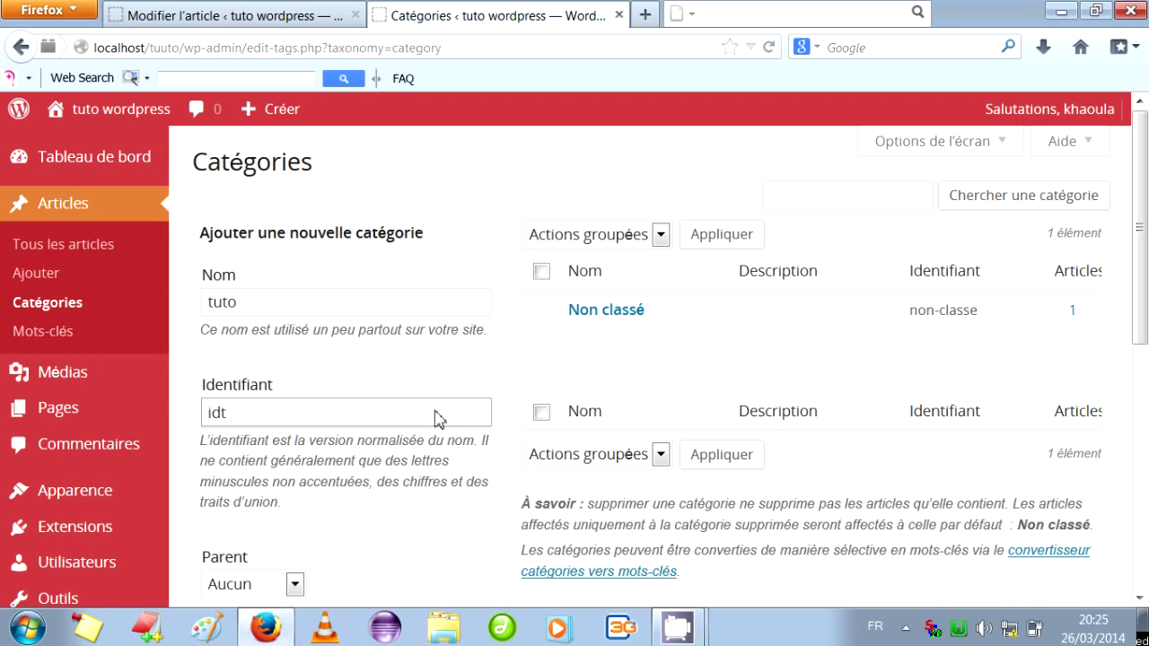
left_click_drag(1146, 279, 1146, 409)
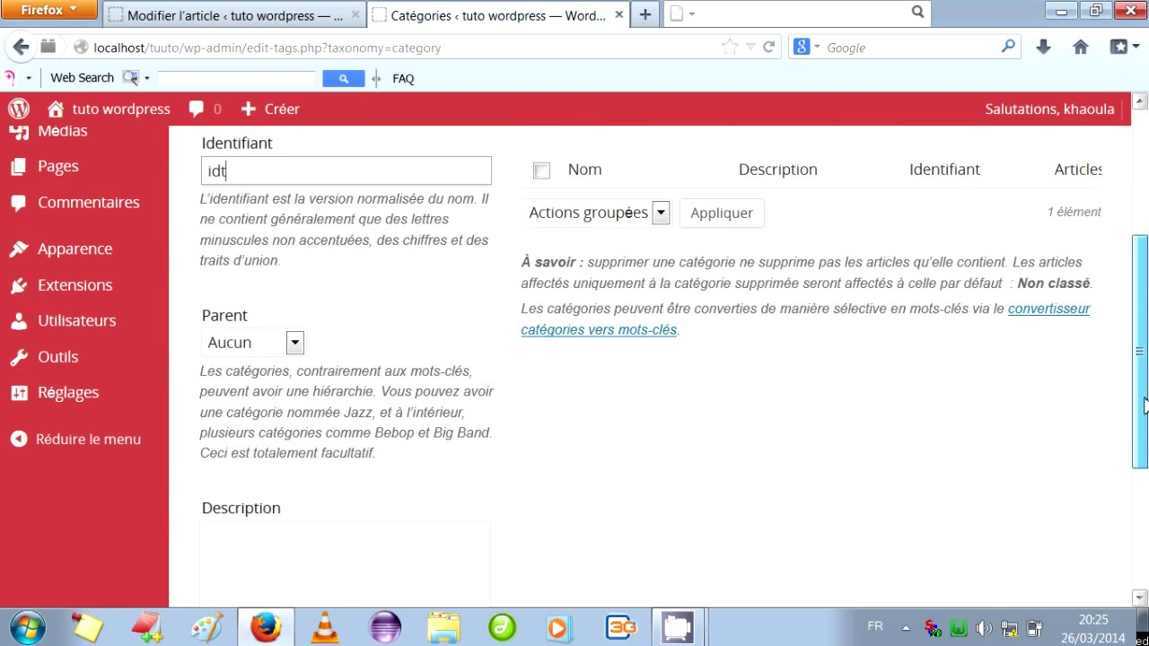
left_click(296, 343)
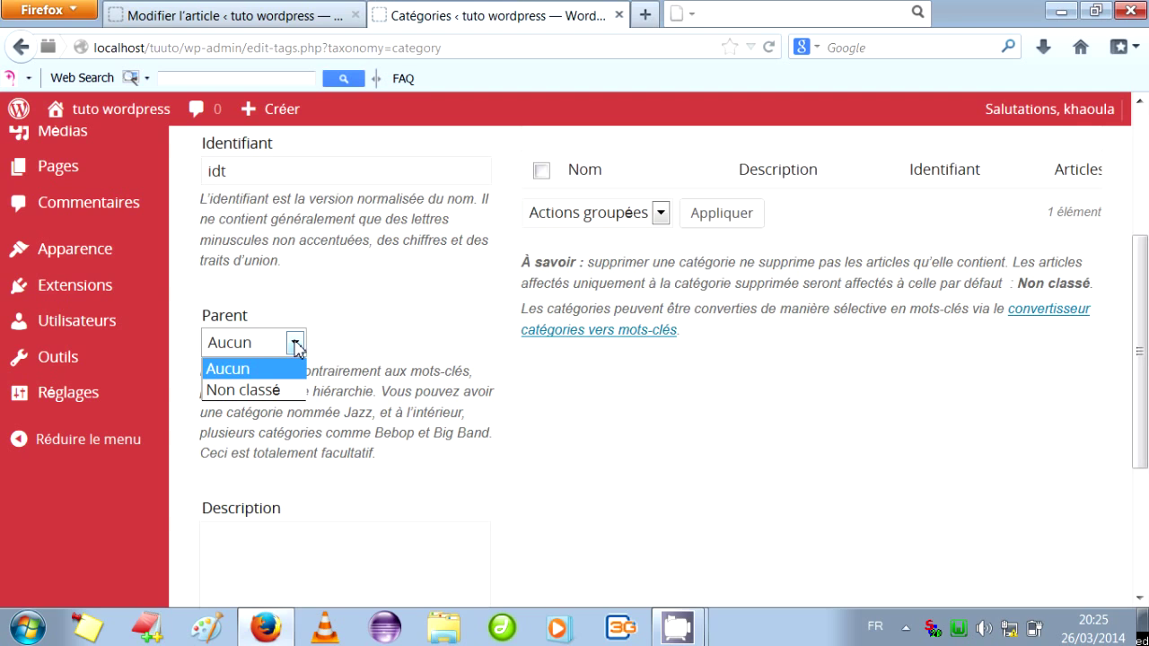
left_click(296, 345)
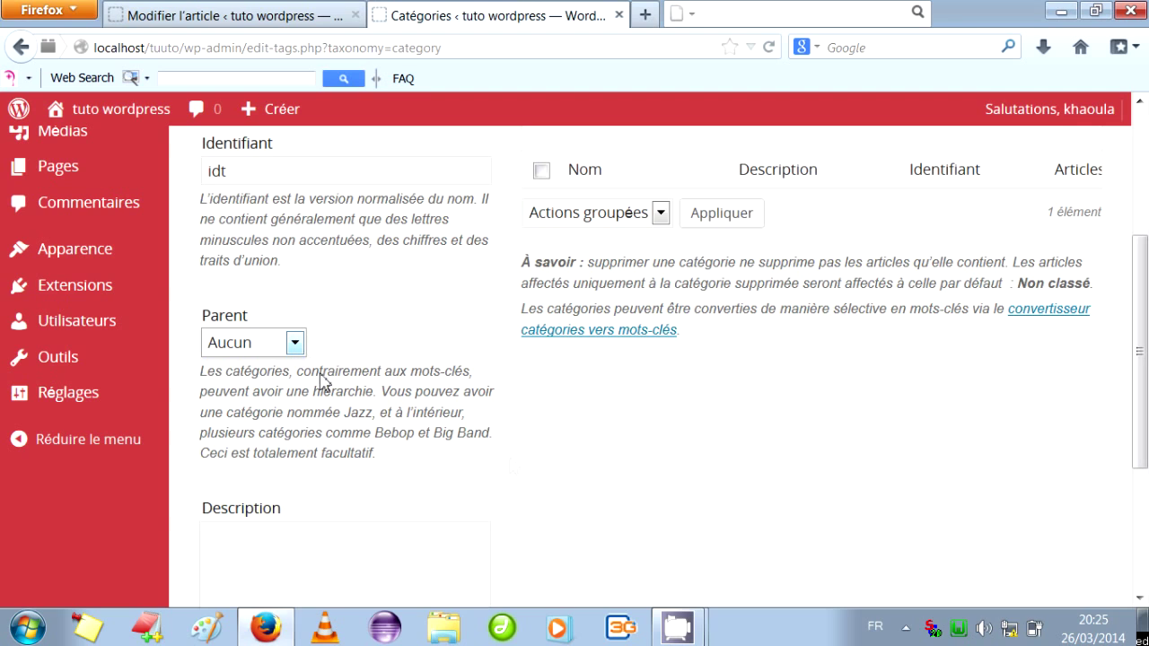
left_click_drag(1146, 332, 1144, 453)
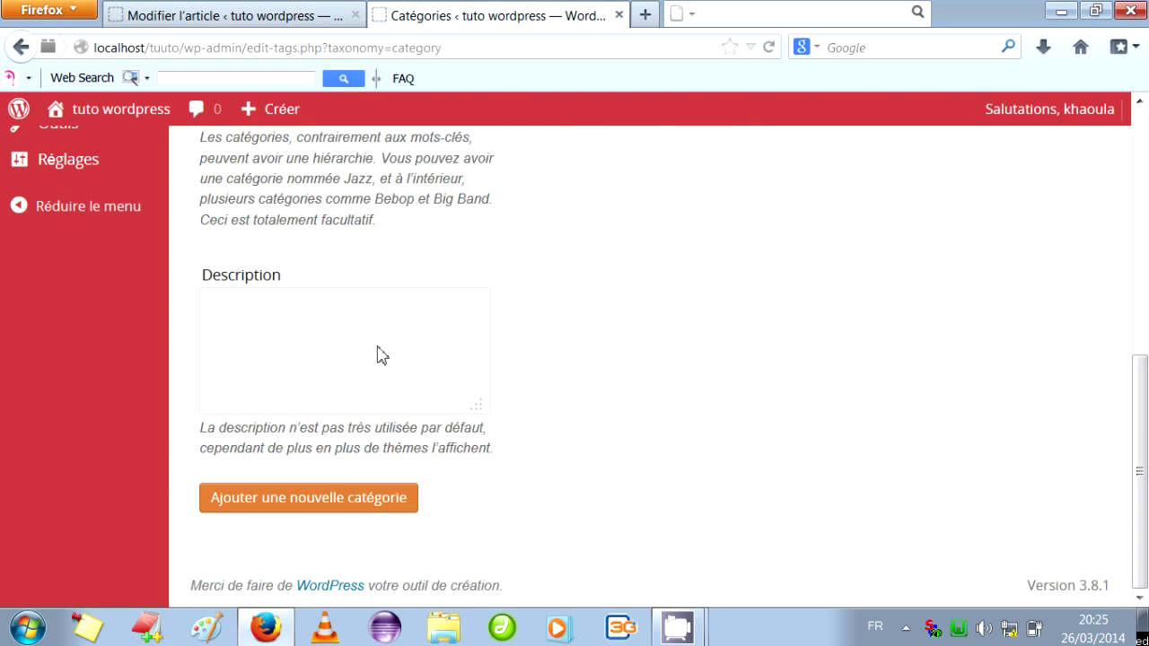
left_click(289, 499)
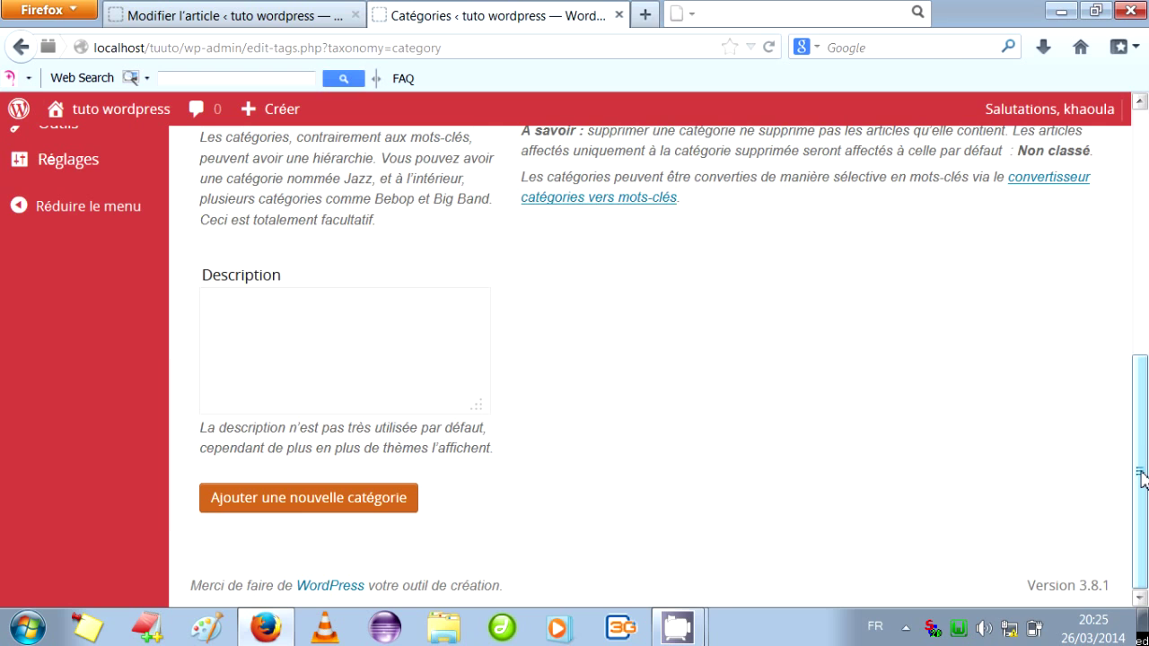
left_click_drag(1142, 476, 1142, 256)
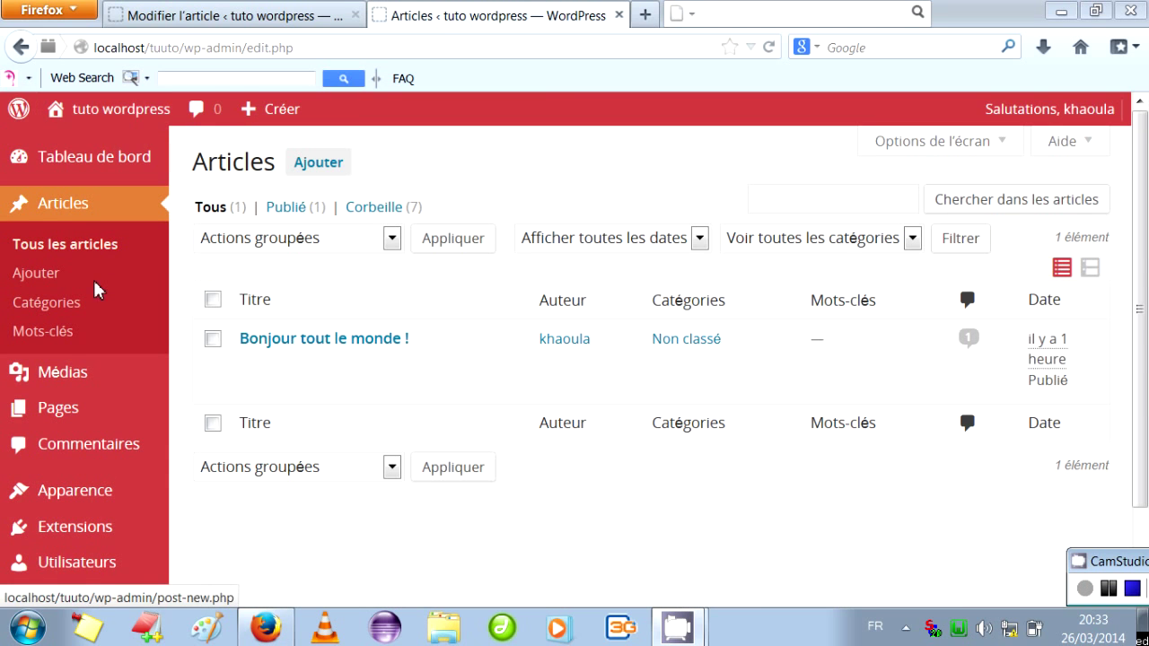
Go from Médias to 'Envoi d'un nouveau média' and bring up the Sélectionner des fichiers picker.
mouse_move(72, 372)
left_click(72, 373)
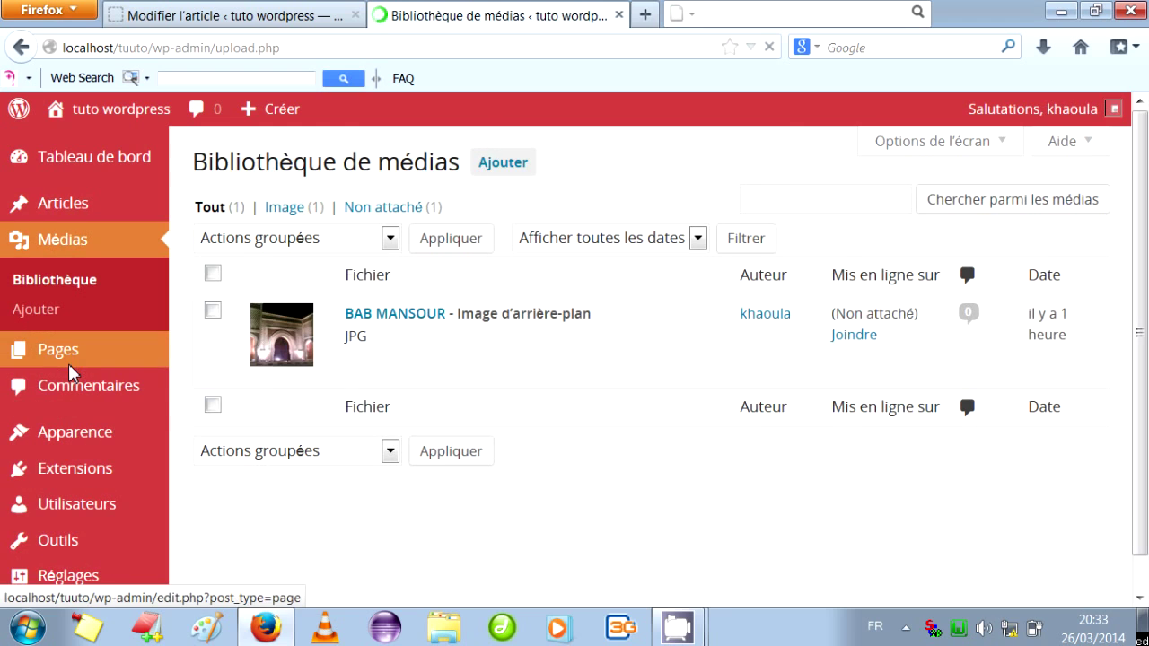
mouse_move(74, 371)
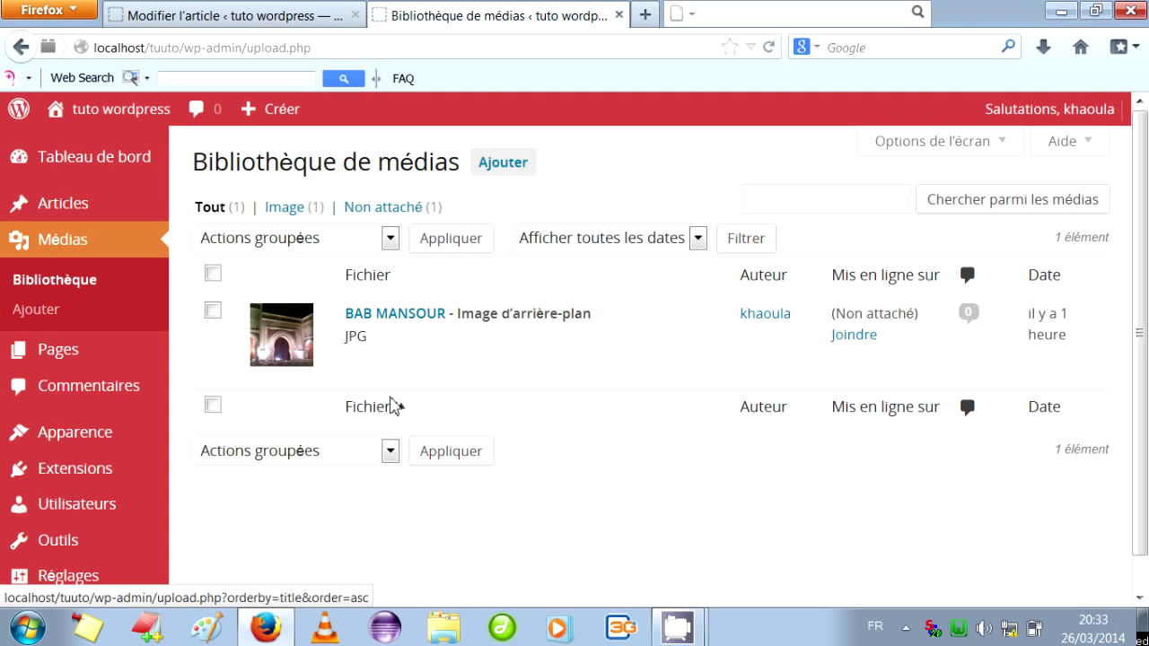
mouse_move(431, 315)
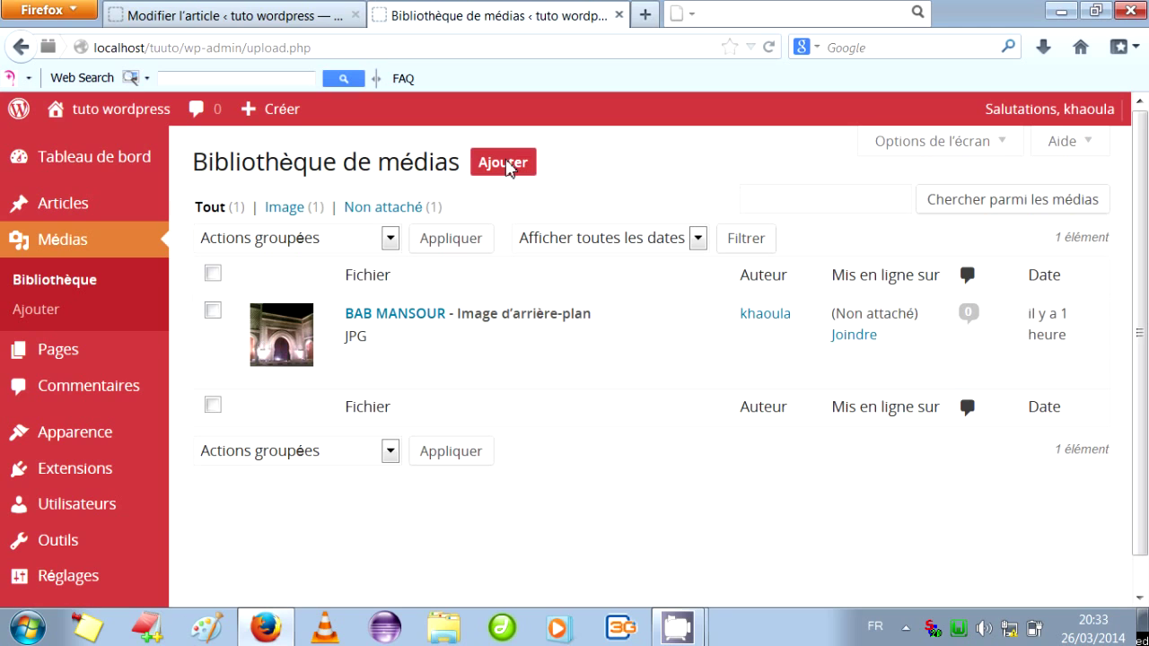
left_click(509, 164)
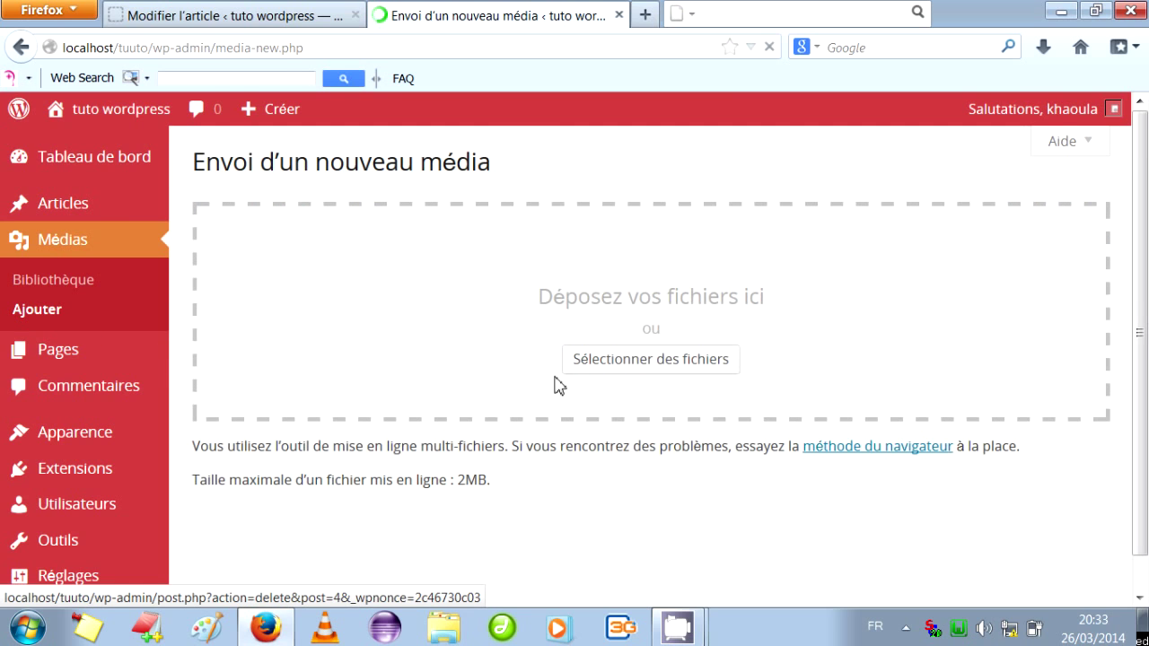
left_click(594, 363)
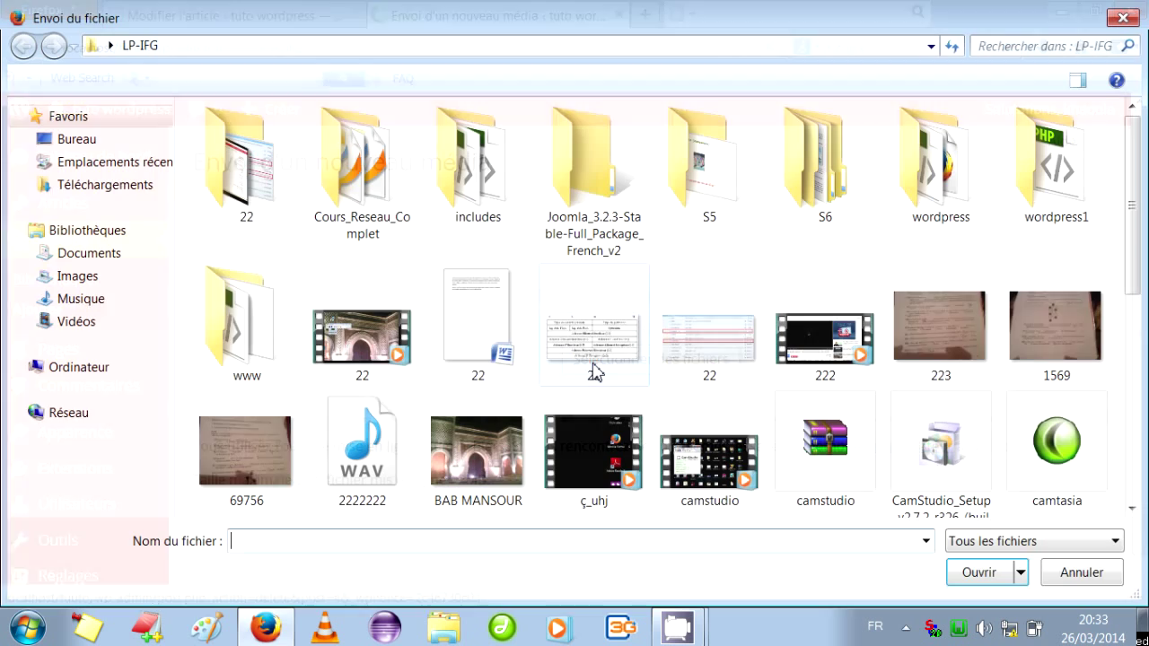
Upload the rose image 023 from the Bureau folder to the media library.
left_click(95, 140)
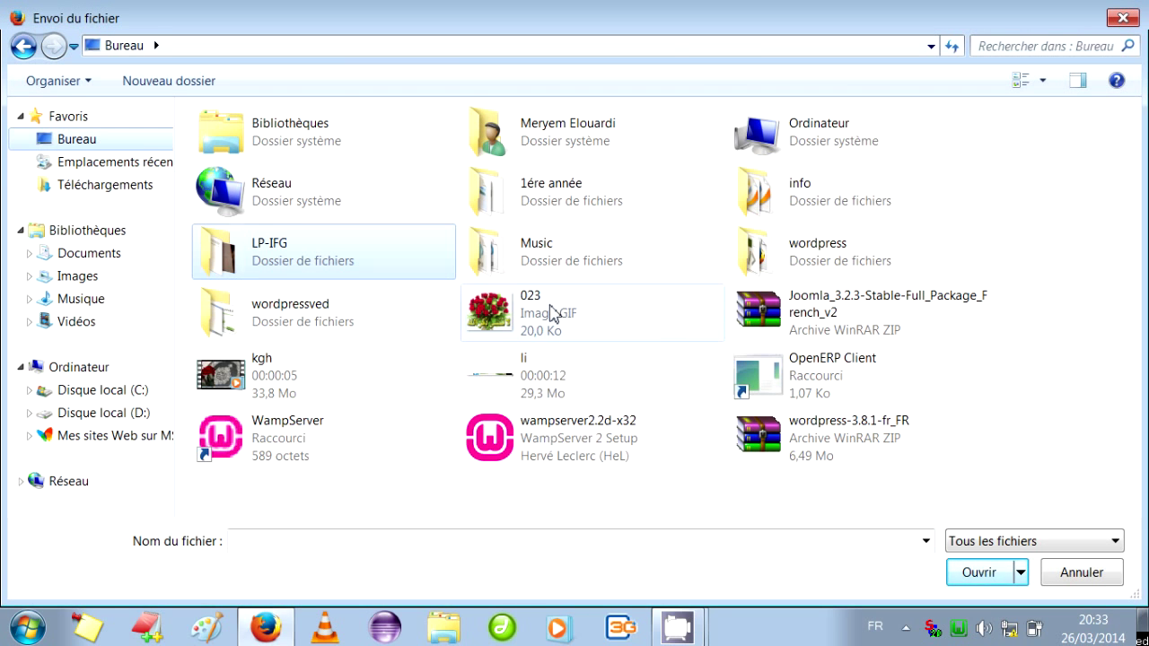
left_click(551, 311)
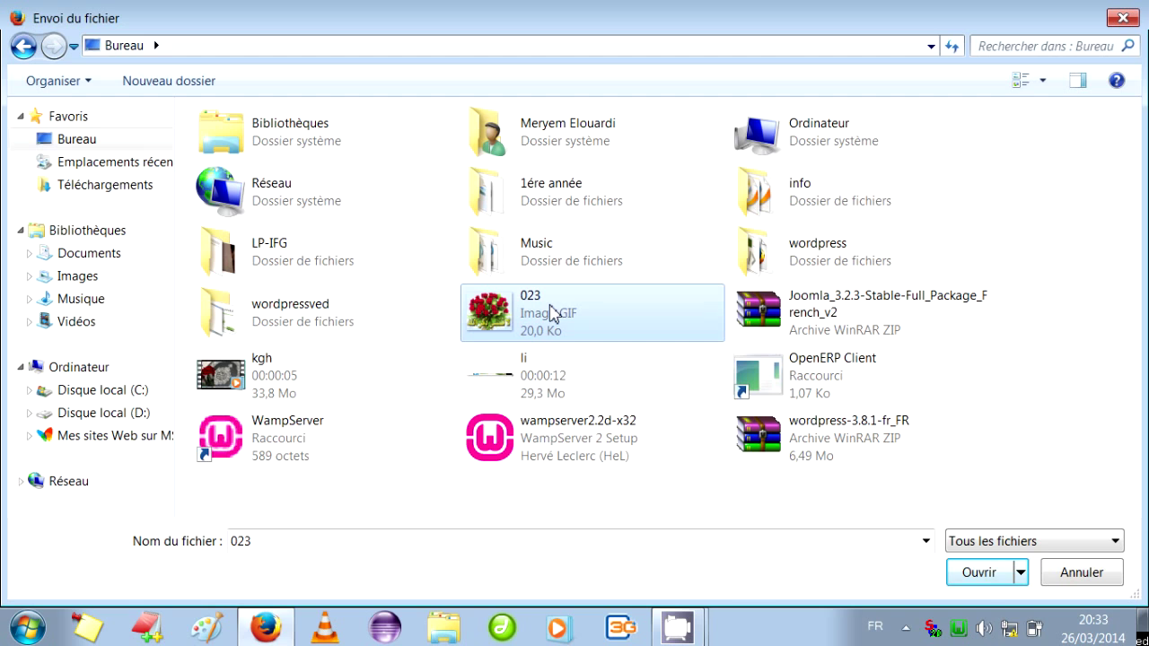
left_click(978, 574)
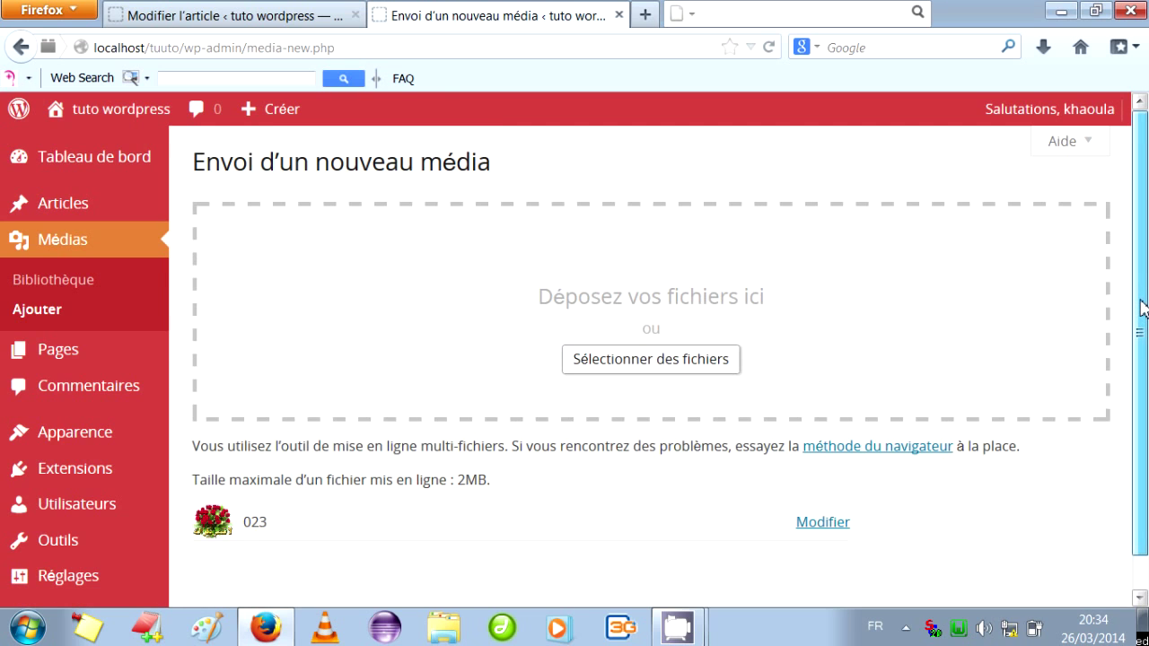
Open Médias > Bibliothèque to see 023 listed above BAB MANSOUR, applying the bulk action.
scroll(1142, 308, "down", 1)
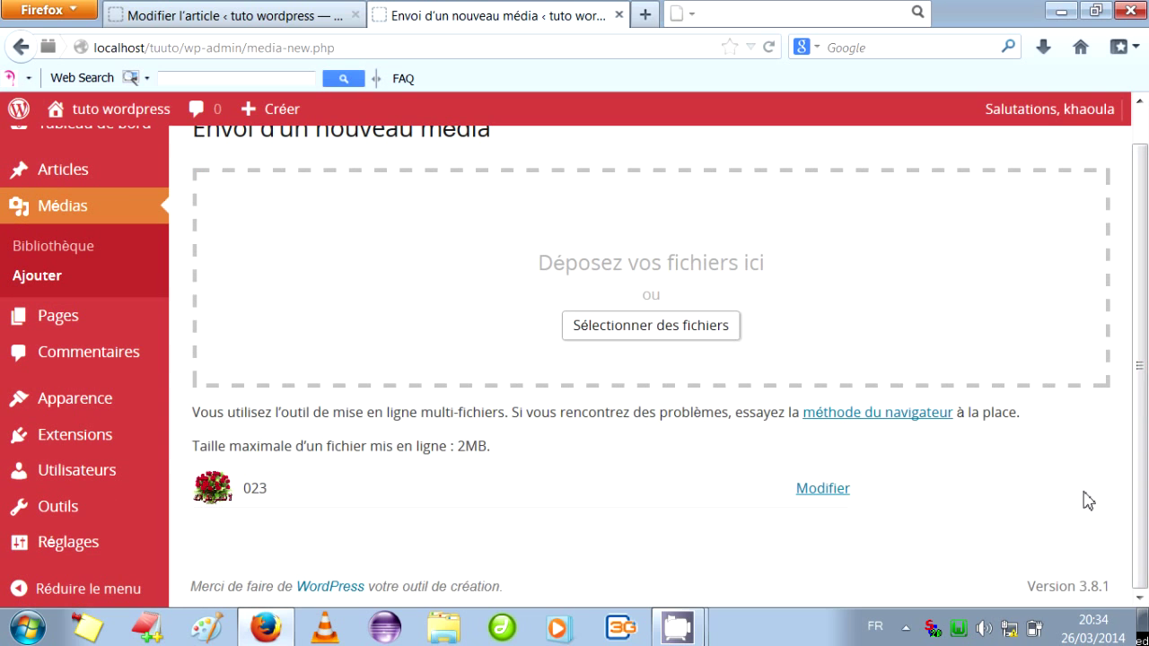
scroll(1140, 378, "up", 1)
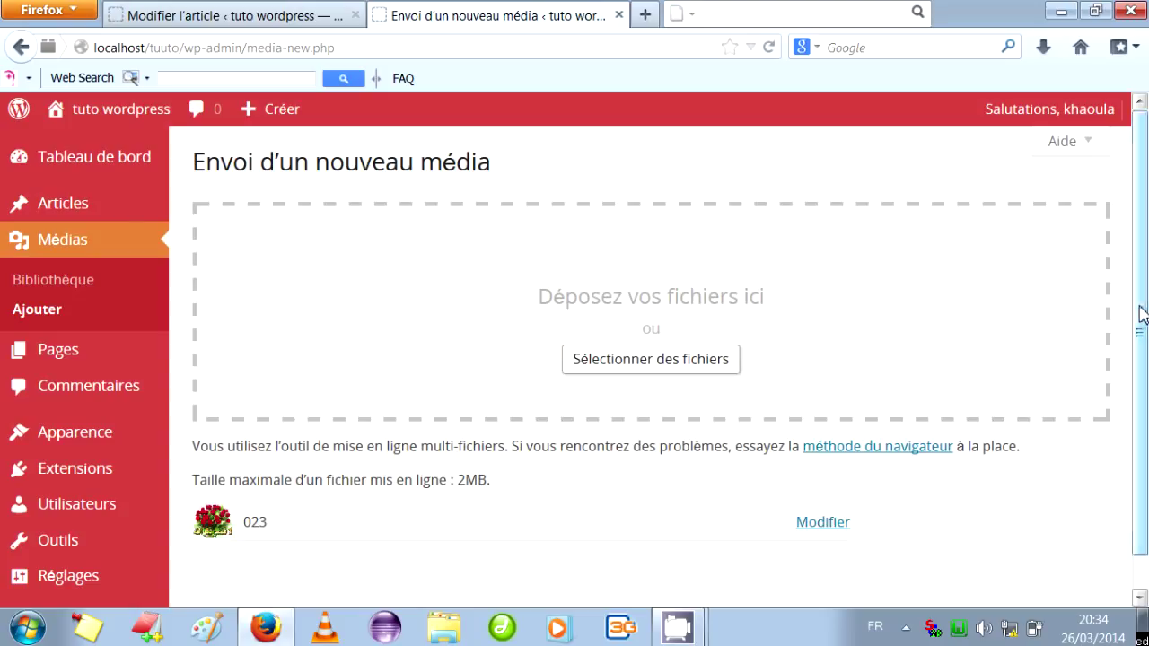
left_click(60, 278)
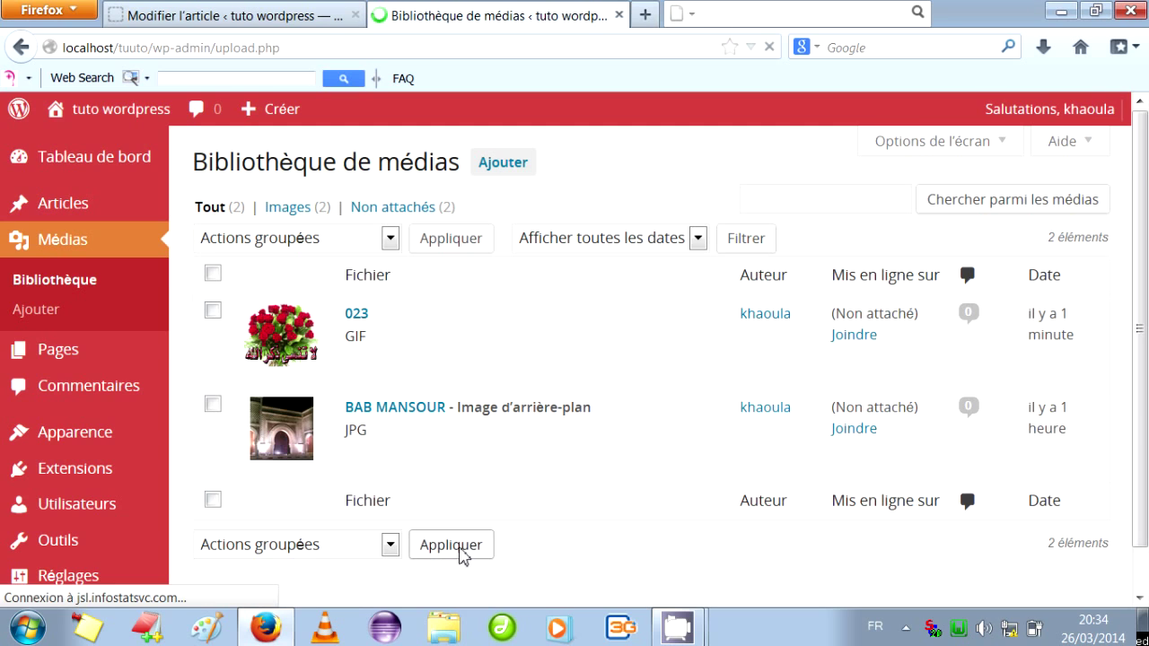
left_click(460, 548)
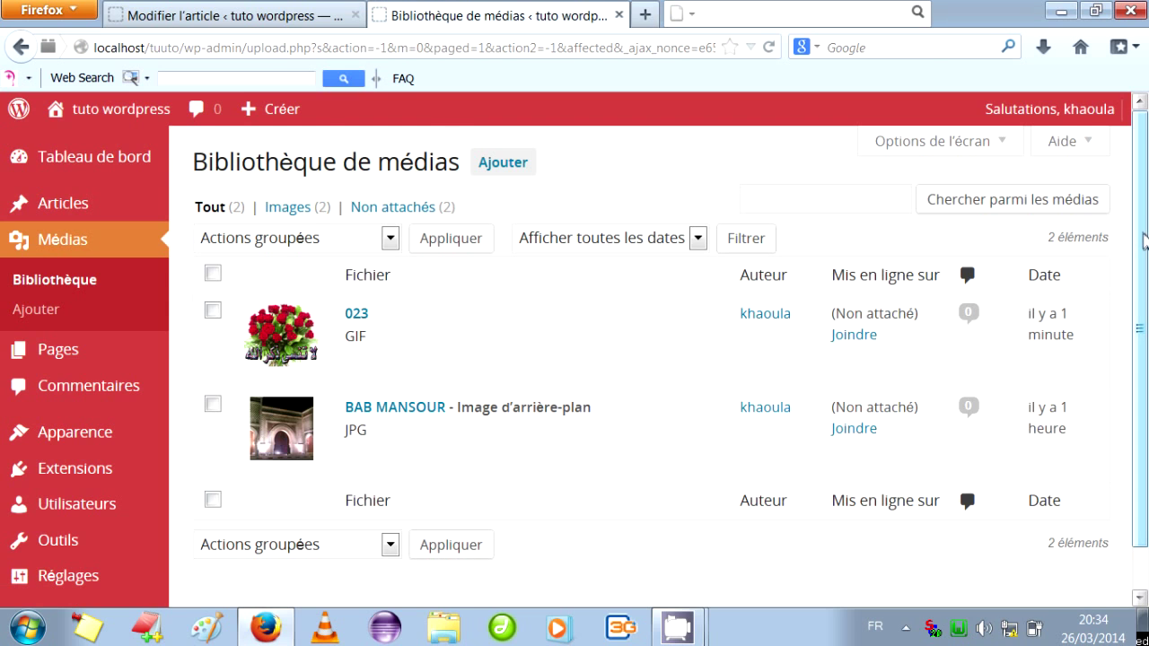
Scroll through the media list, then open the Pages list showing 'Page d'exemple'.
left_click_drag(1143, 240, 1146, 310)
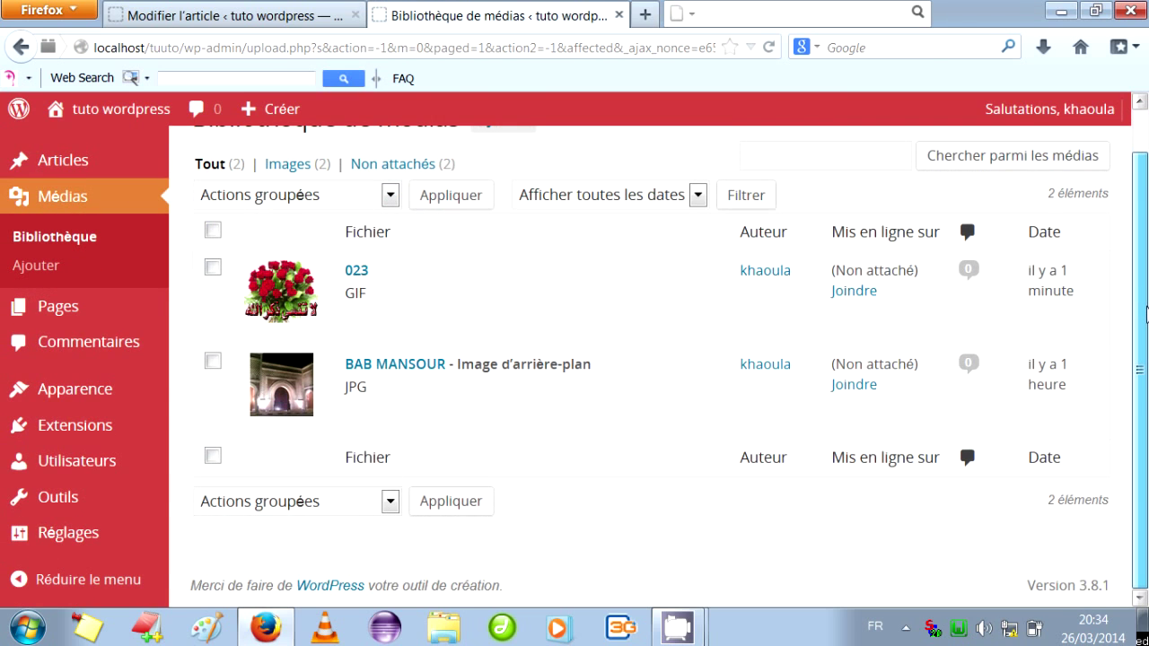
scroll(1146, 310, "up", 2)
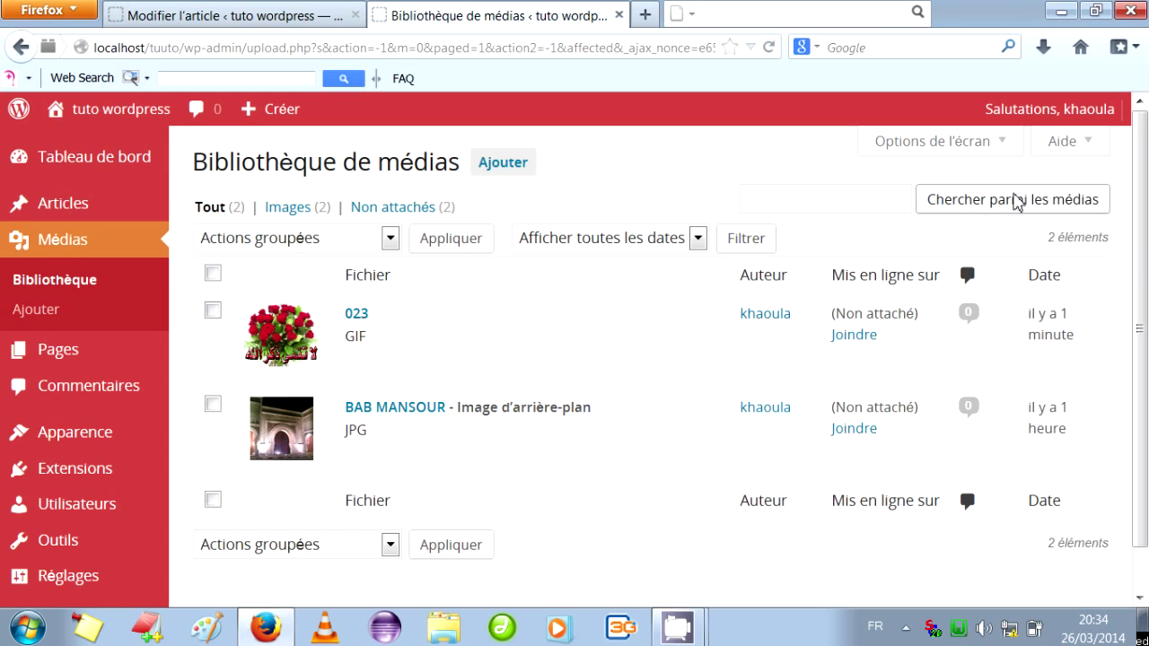
scroll(1139, 292, "down", 2)
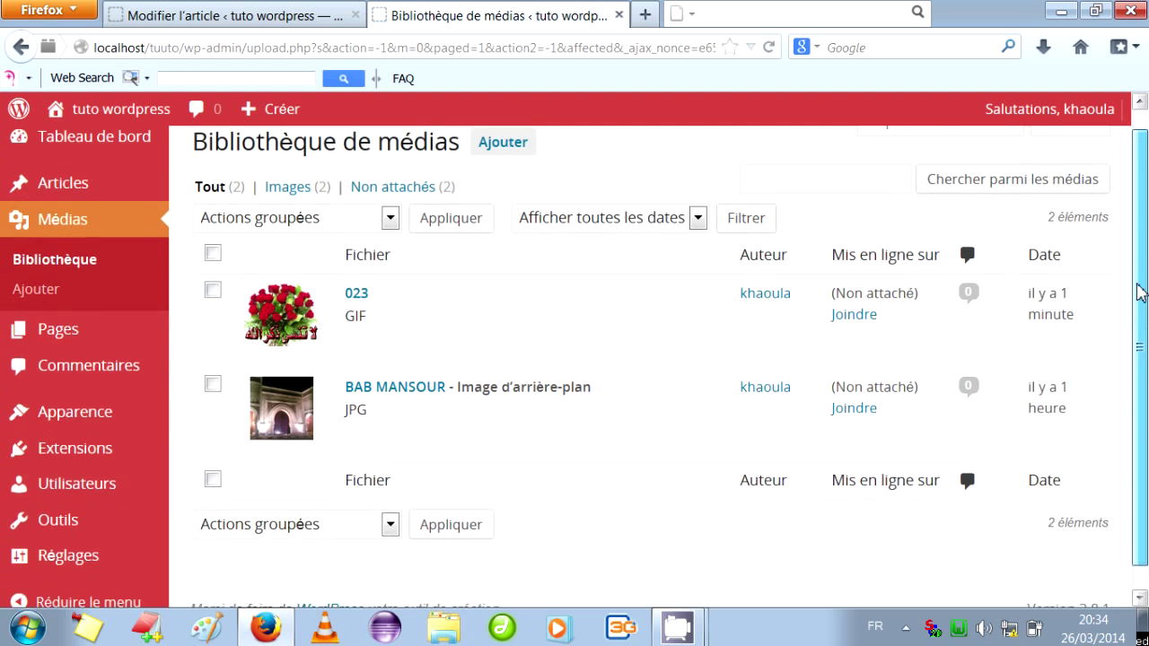
left_click_drag(1138, 292, 1137, 318)
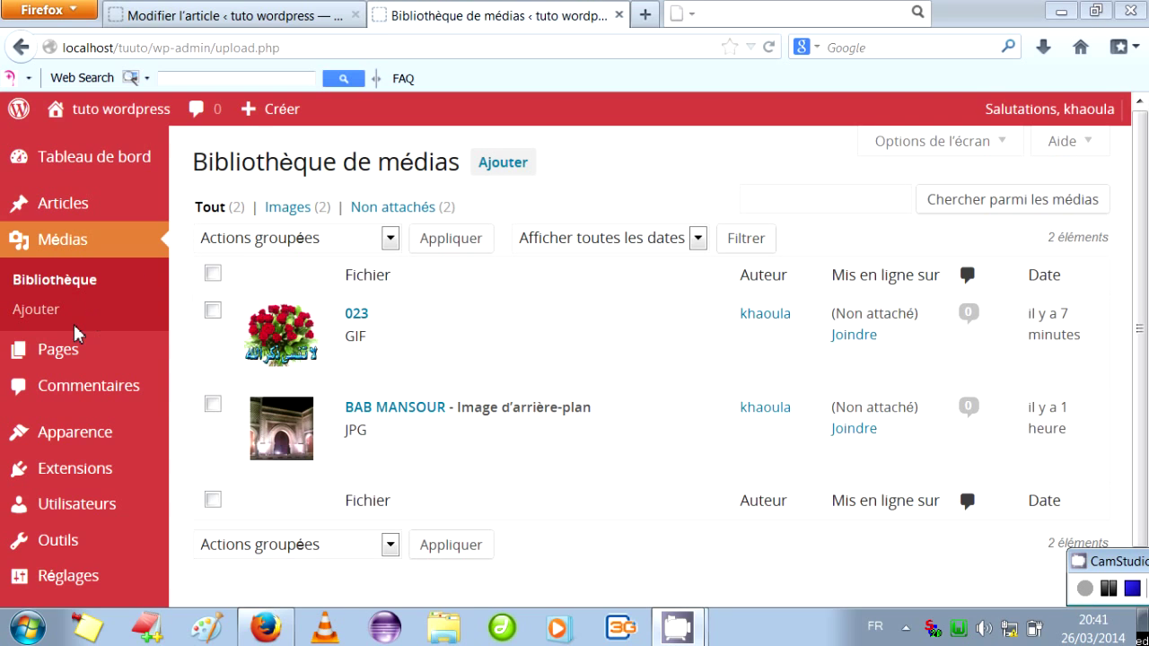
left_click(61, 352)
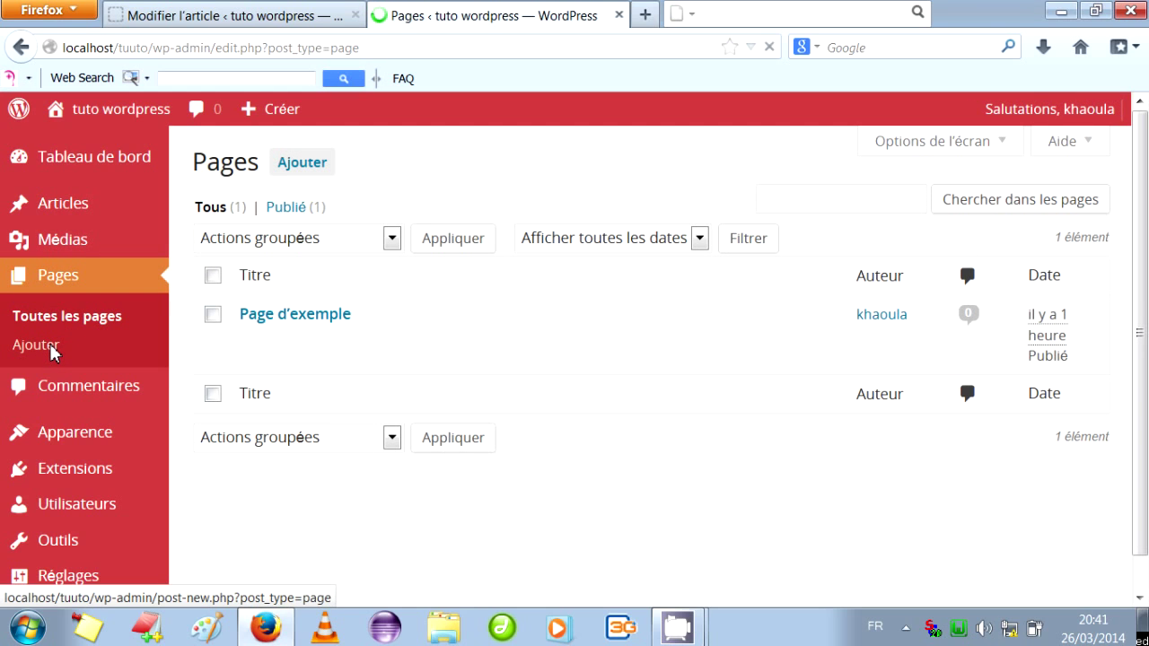
View 'Page d'exemple' on the public site, return to Pages, and start a new page.
mouse_move(485, 310)
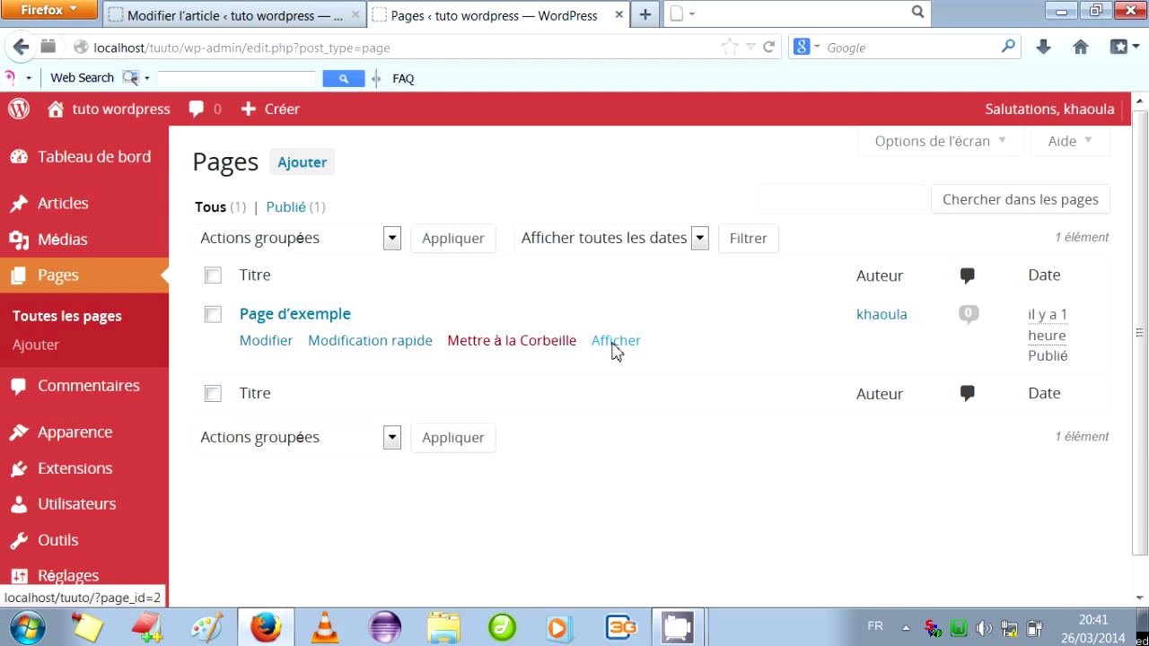
left_click(616, 341)
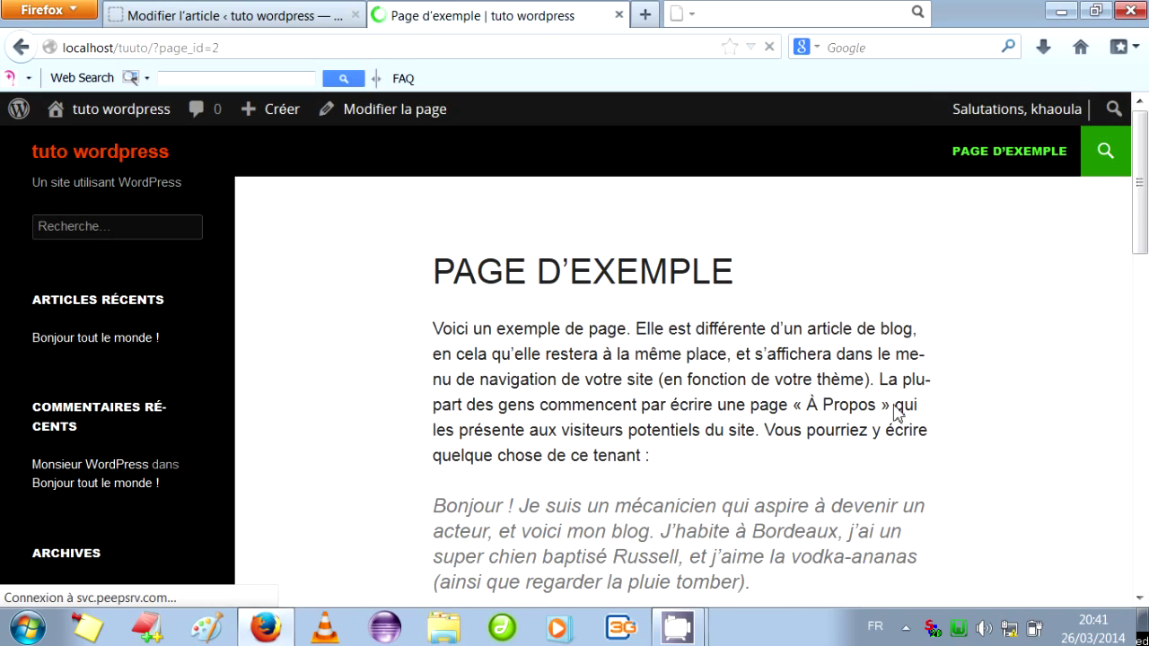
mouse_move(1141, 179)
left_mouse_down()
mouse_move(1141, 483)
mouse_move(1140, 157)
left_mouse_up()
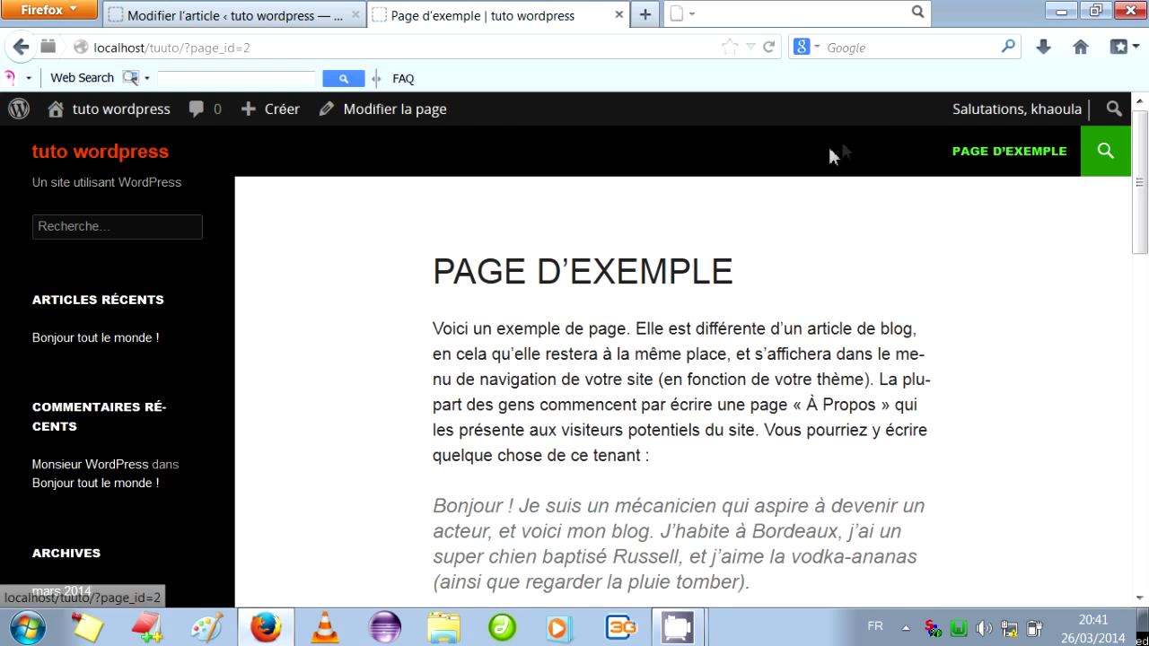
left_click(32, 52)
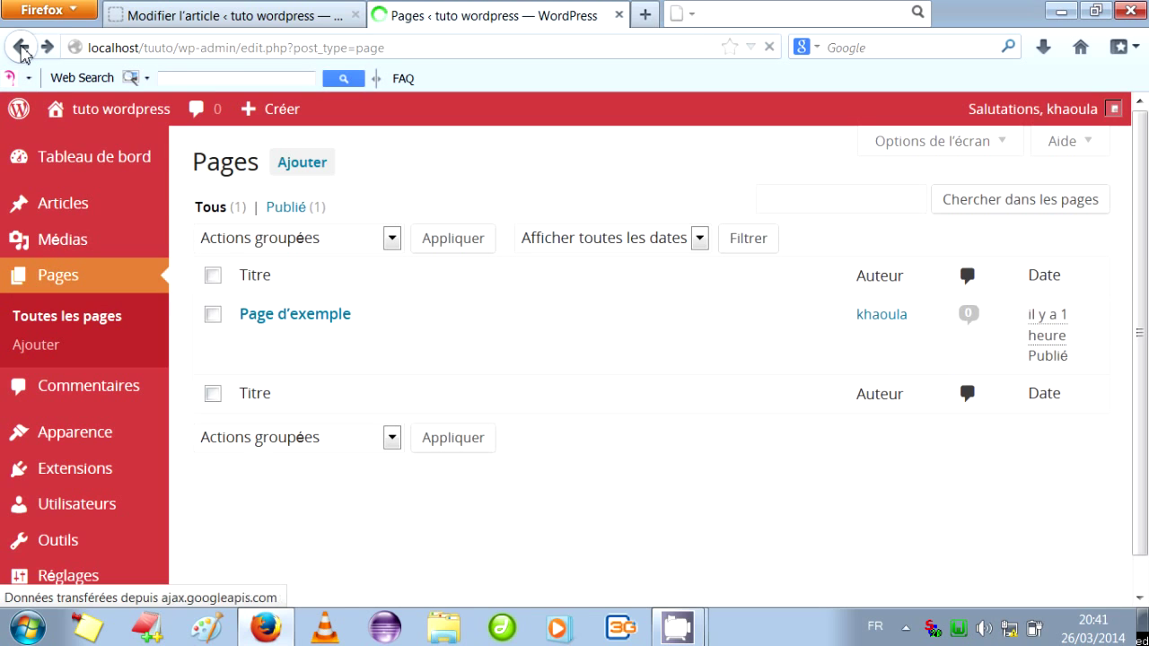
left_click(35, 346)
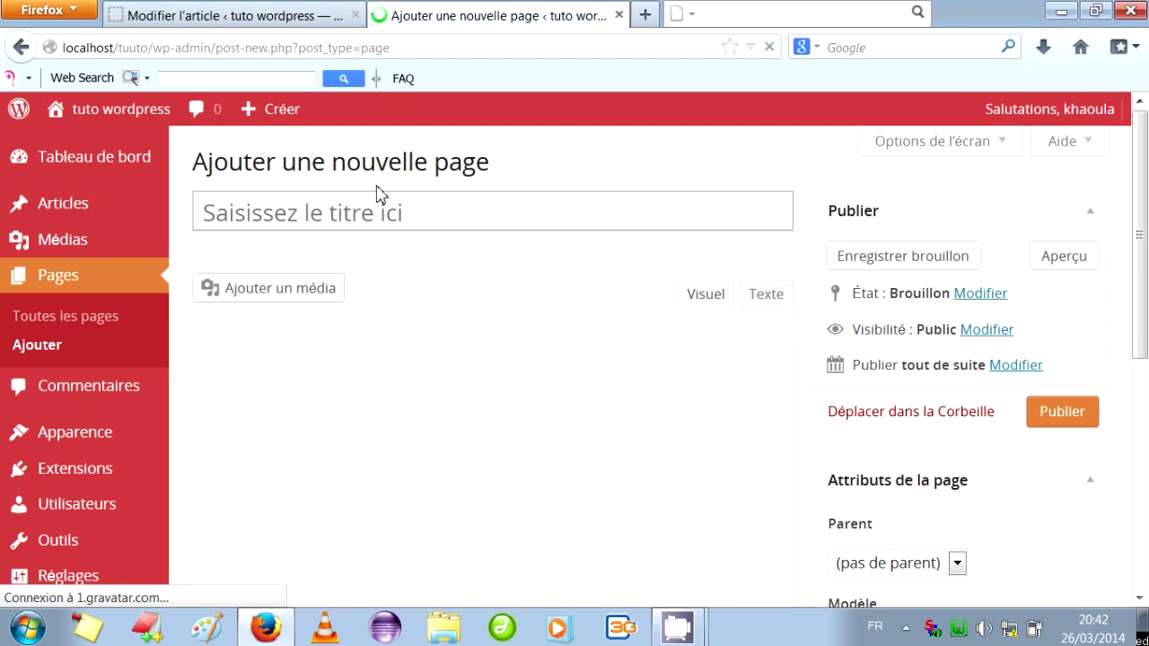
Publish a page titled 'tuuuto' with body text 'iu iuoh yuh uh uih uh iuh'.
left_click(395, 215)
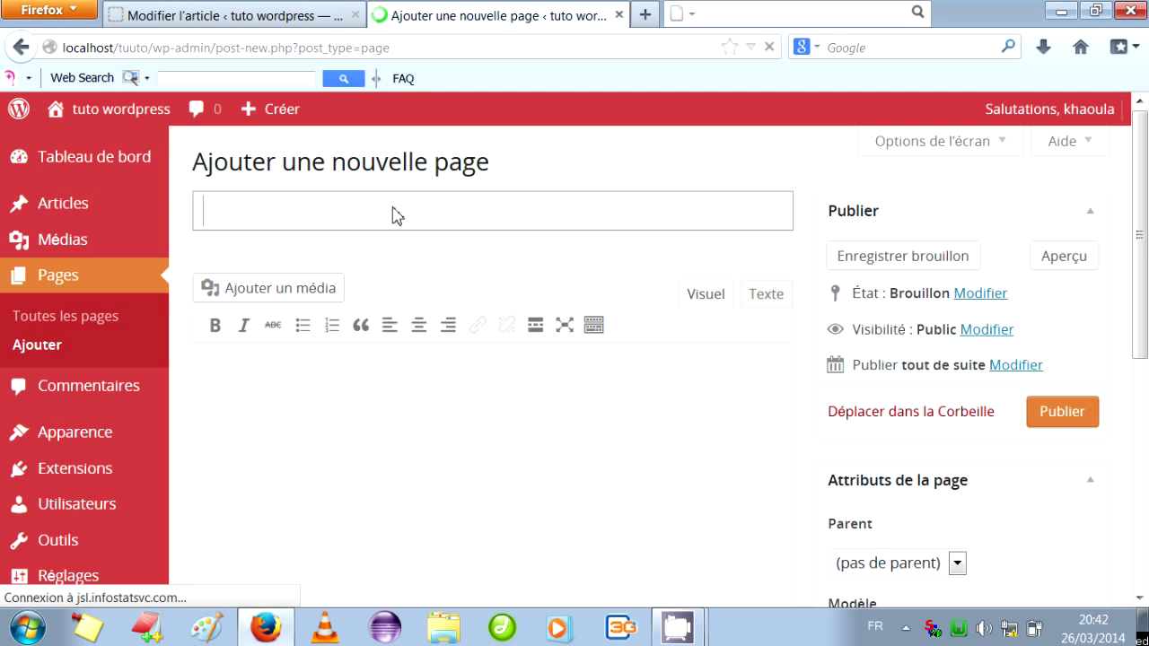
type("tuuuto")
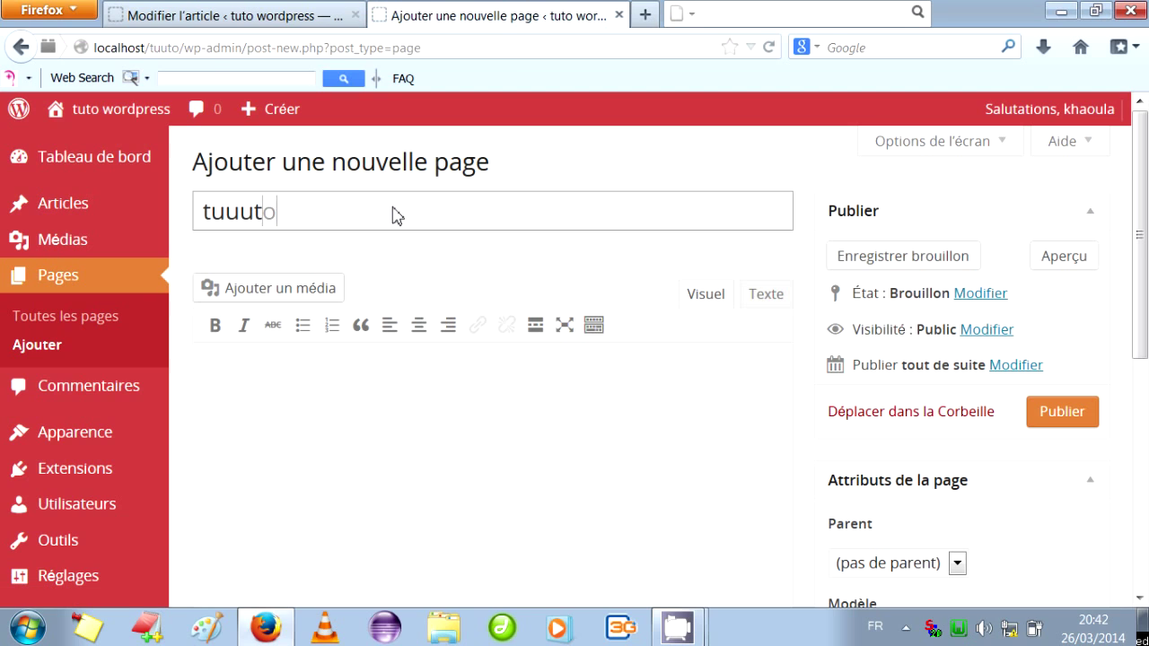
left_click(381, 418)
type("iu ")
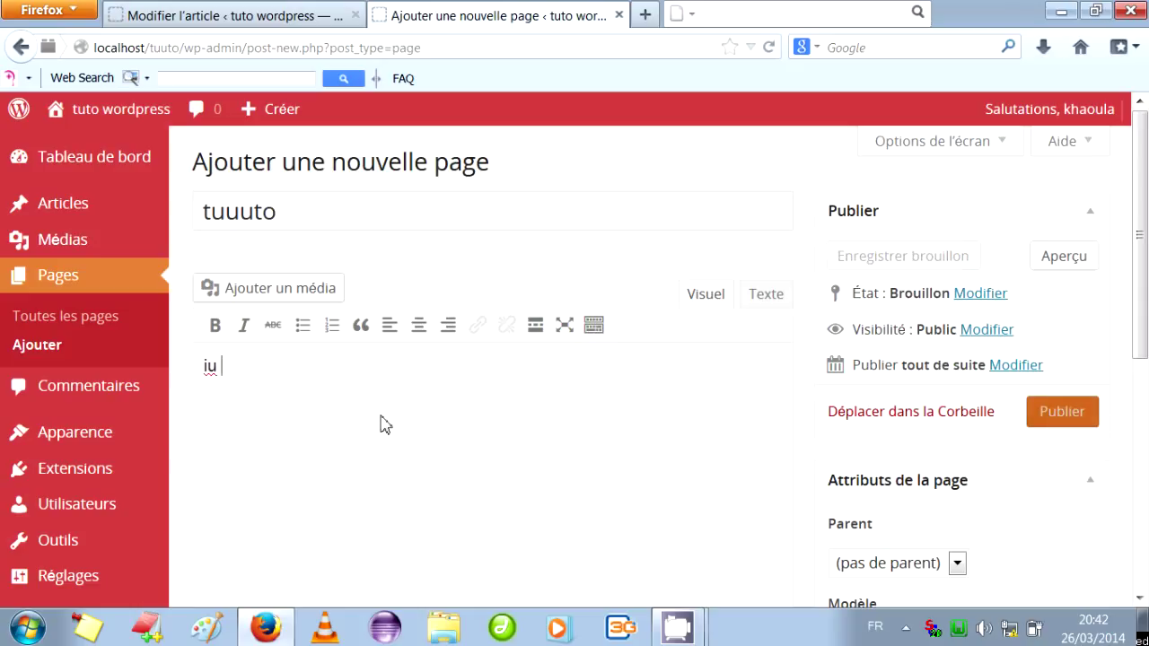
type("iuoh yuh uh uih uh iuh h")
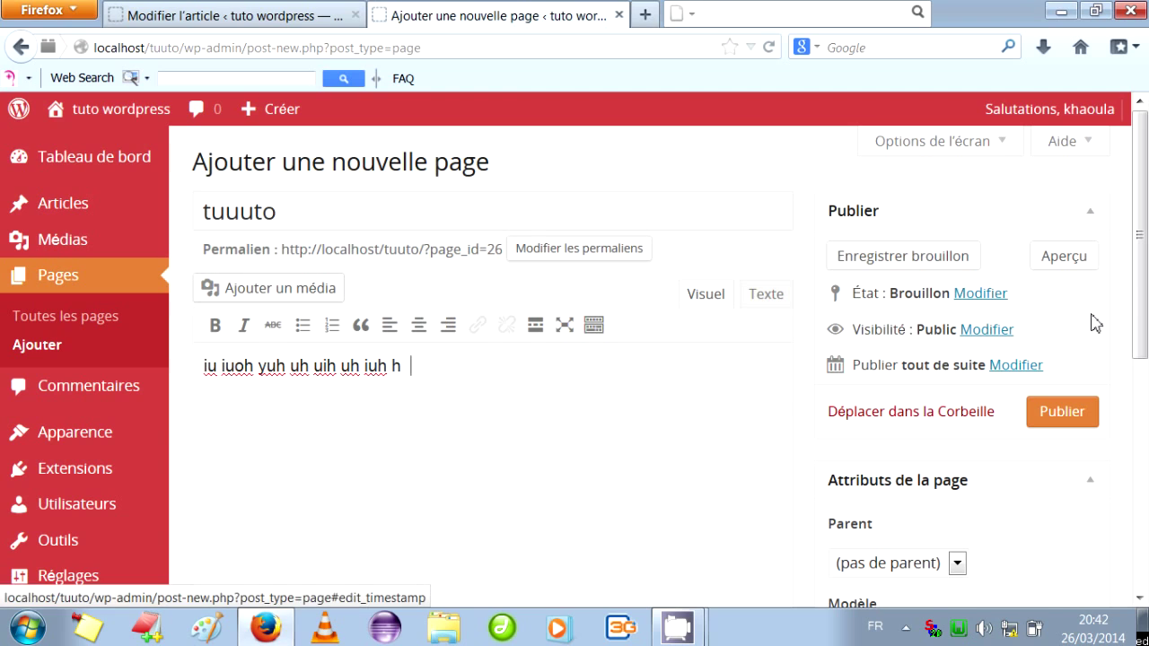
left_click(1058, 415)
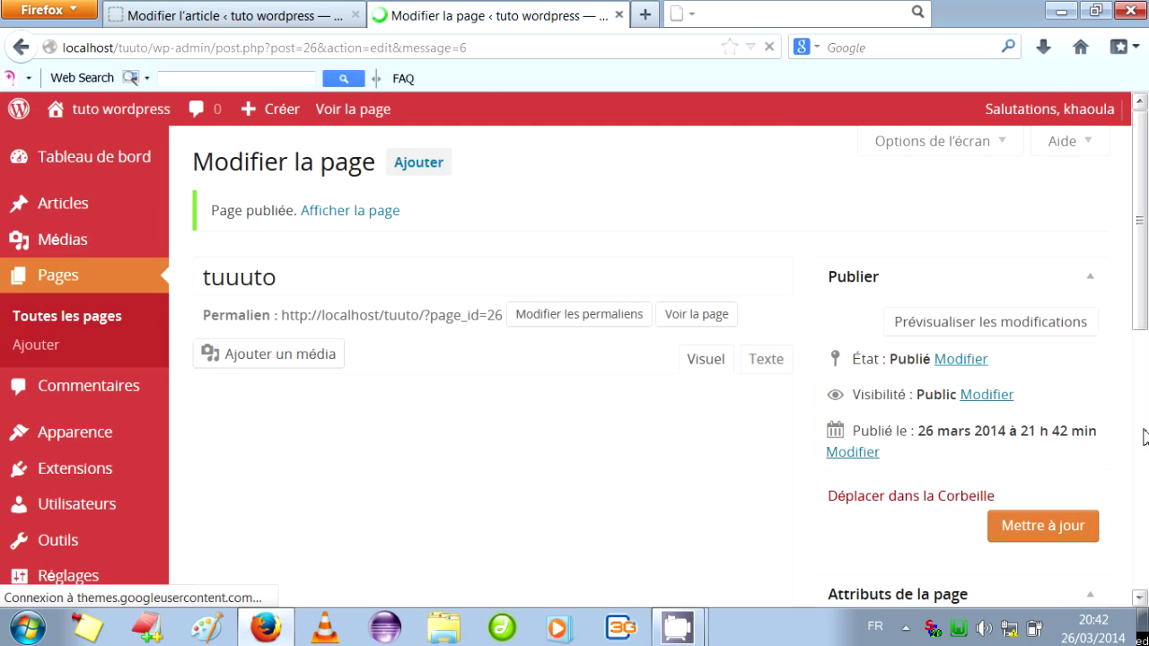
Preview the published tuuuto page on the site and scroll through it.
left_click(1038, 325)
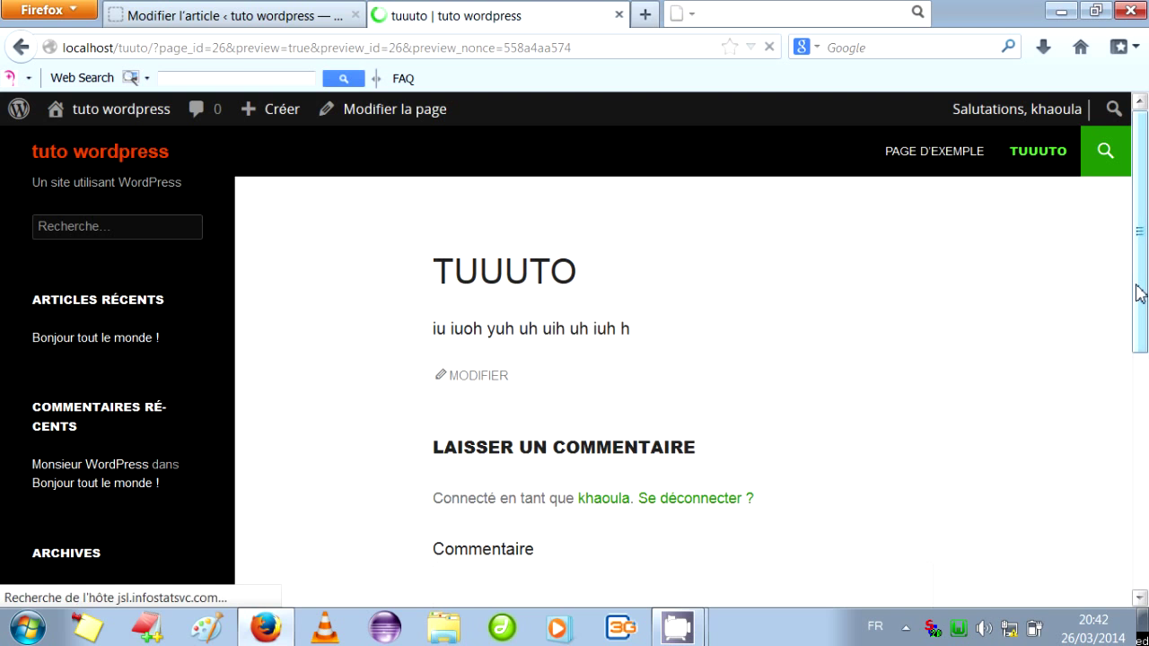
left_click_drag(1136, 286, 1137, 172)
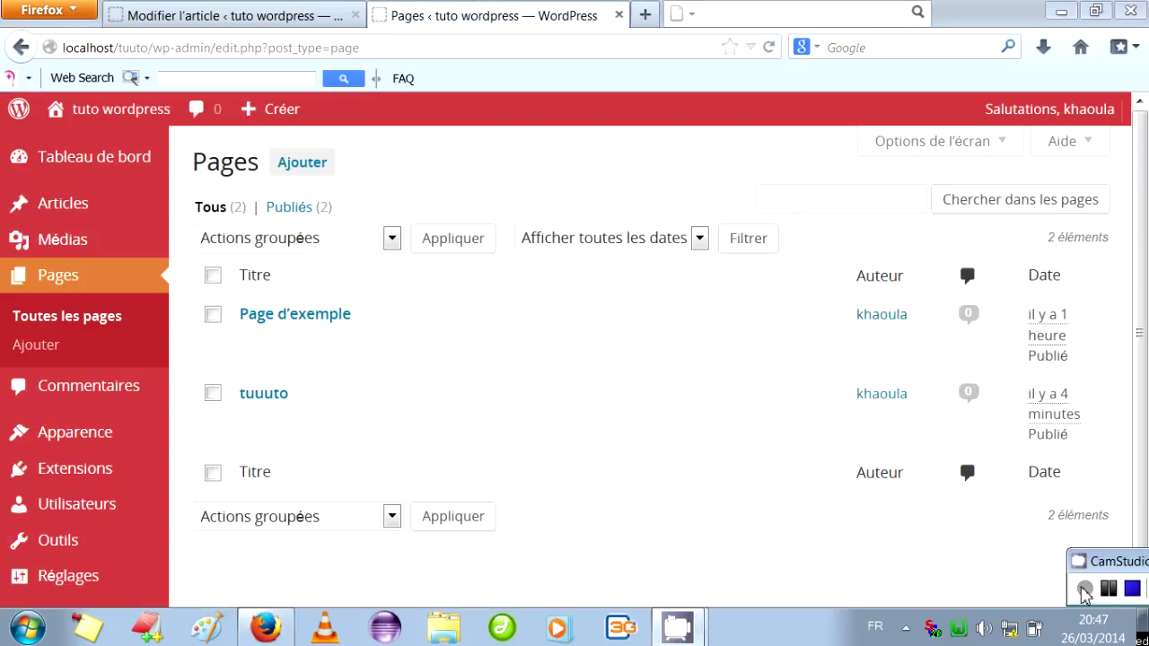
Open Commentaires to see the single sample comment on 'Bonjour tout le monde !'.
left_click(77, 392)
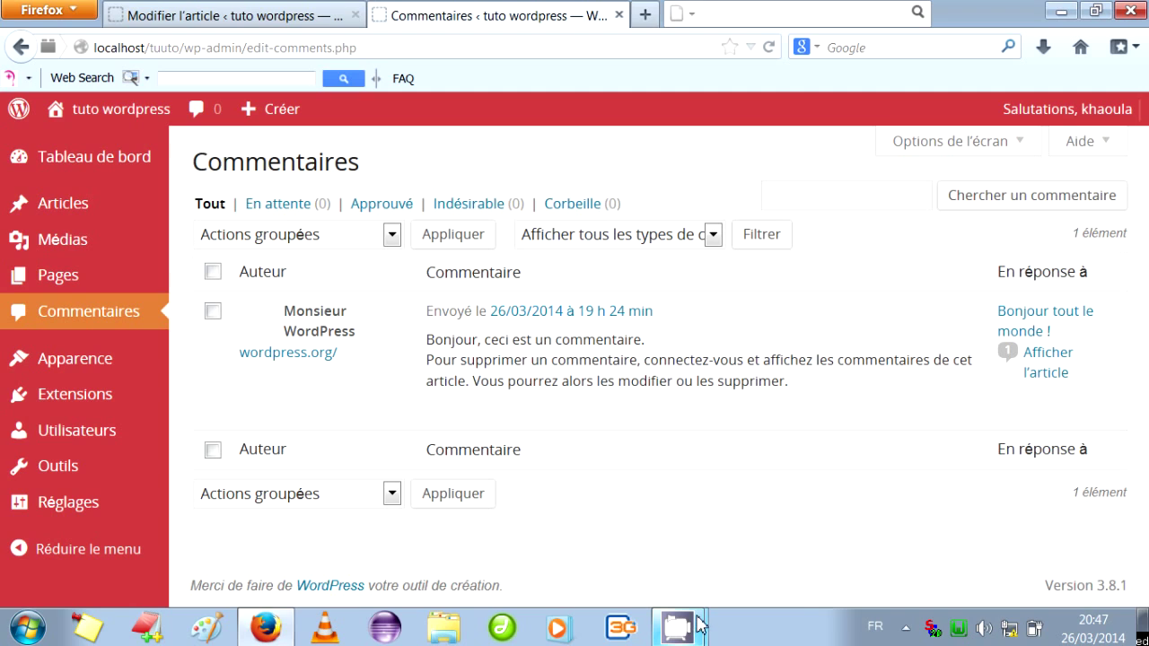
mouse_move(696, 631)
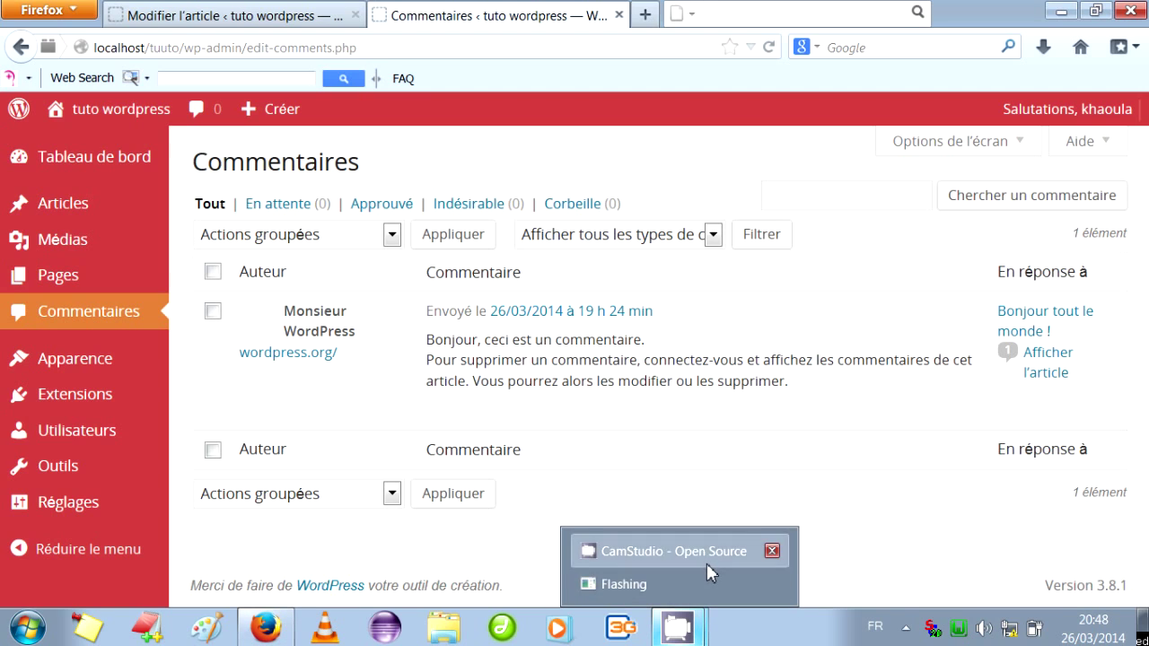
left_click(674, 552)
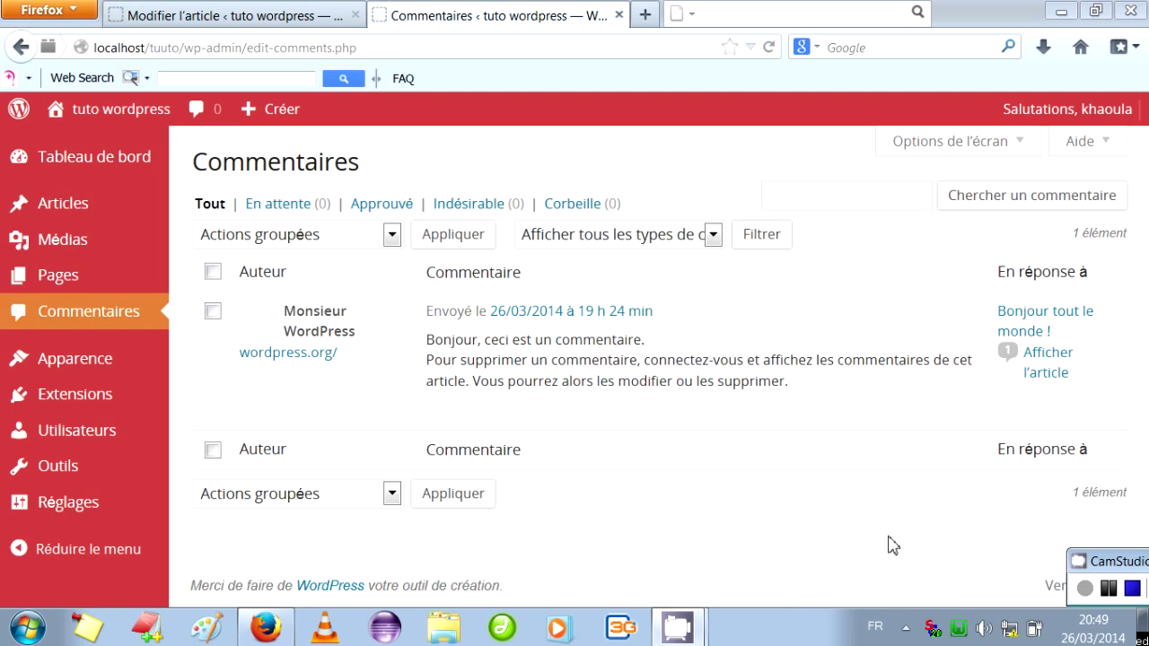
Activate the Twenty Twelve theme in Apparence > Thèmes, replacing Twenty Fourteen.
left_click(85, 357)
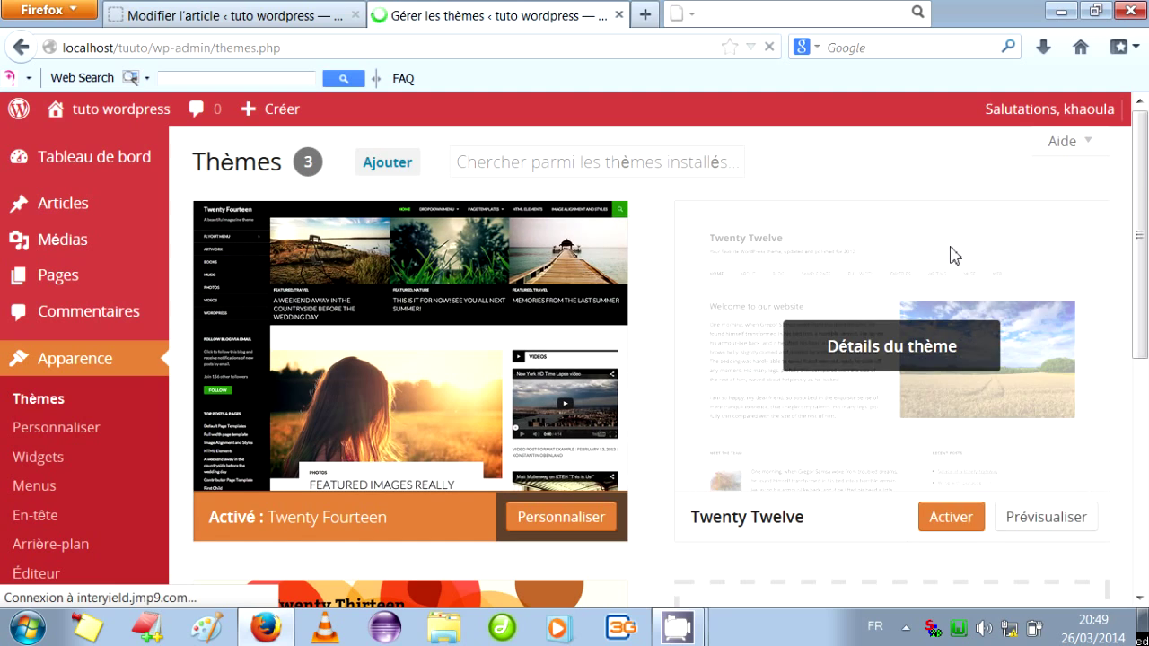
left_click_drag(1142, 192, 1144, 231)
scroll(884, 262, "down", 4)
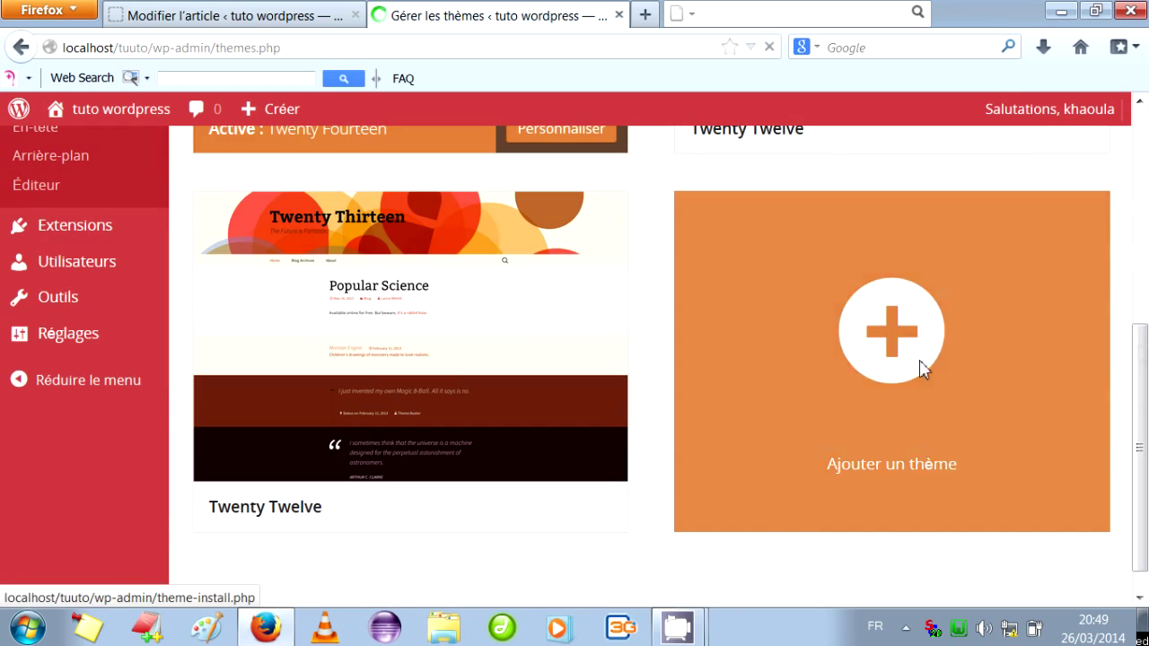
left_click_drag(1144, 442, 1144, 223)
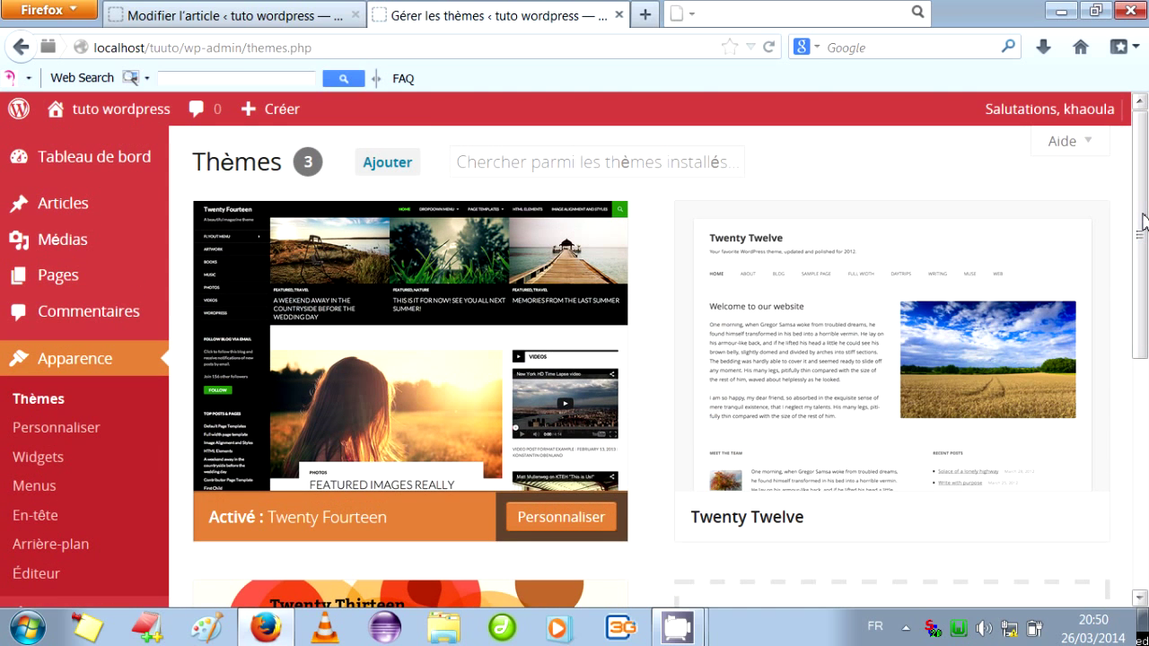
left_click(1144, 223)
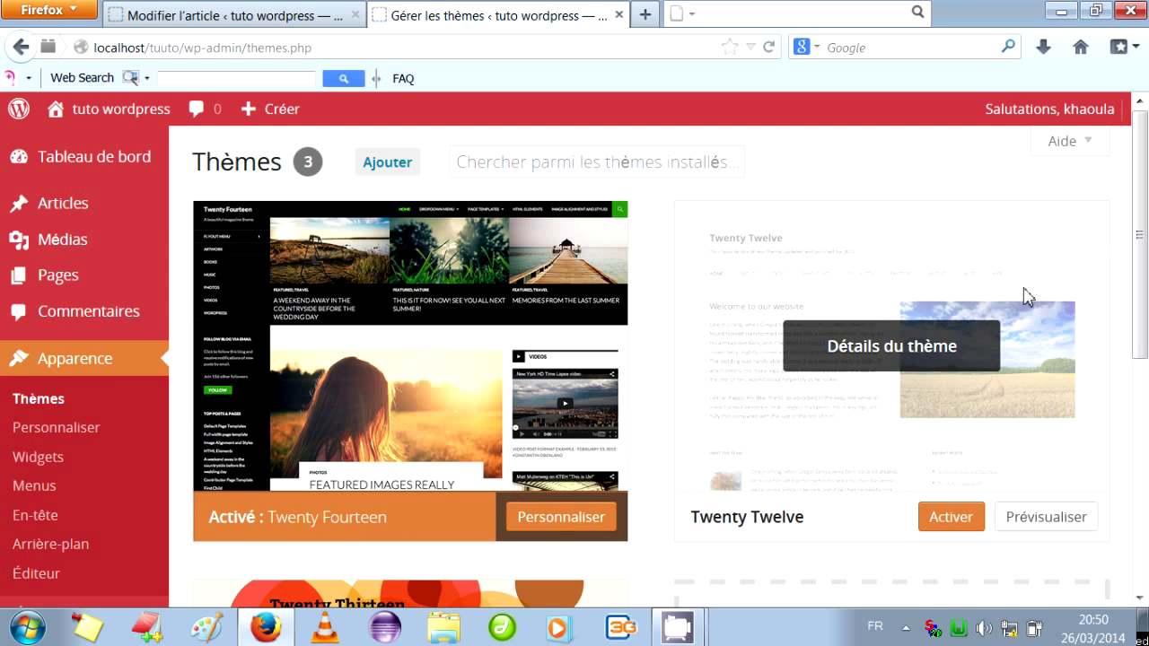
left_click_drag(1139, 235, 1142, 420)
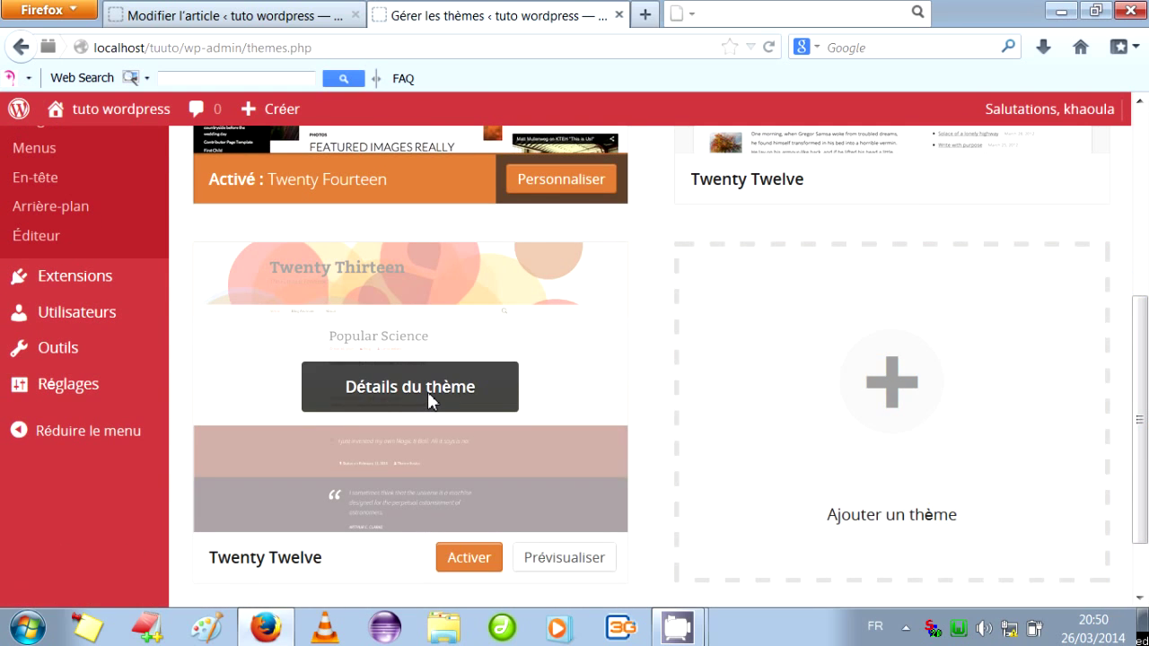
left_click(466, 569)
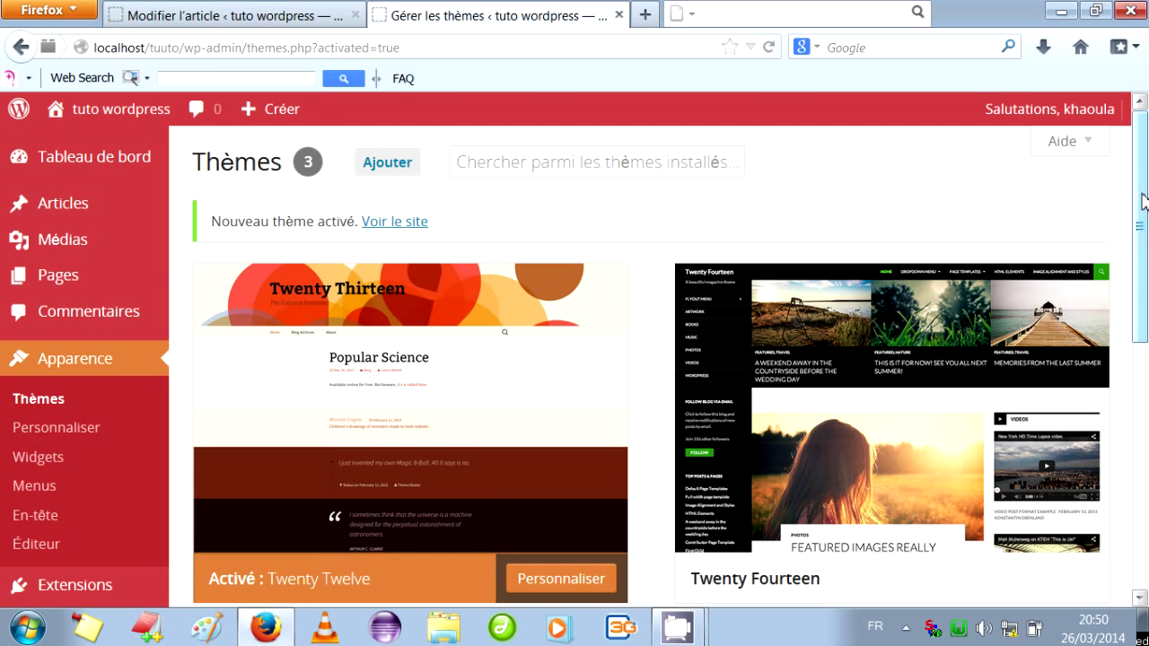
scroll(1143, 202, "down", 2)
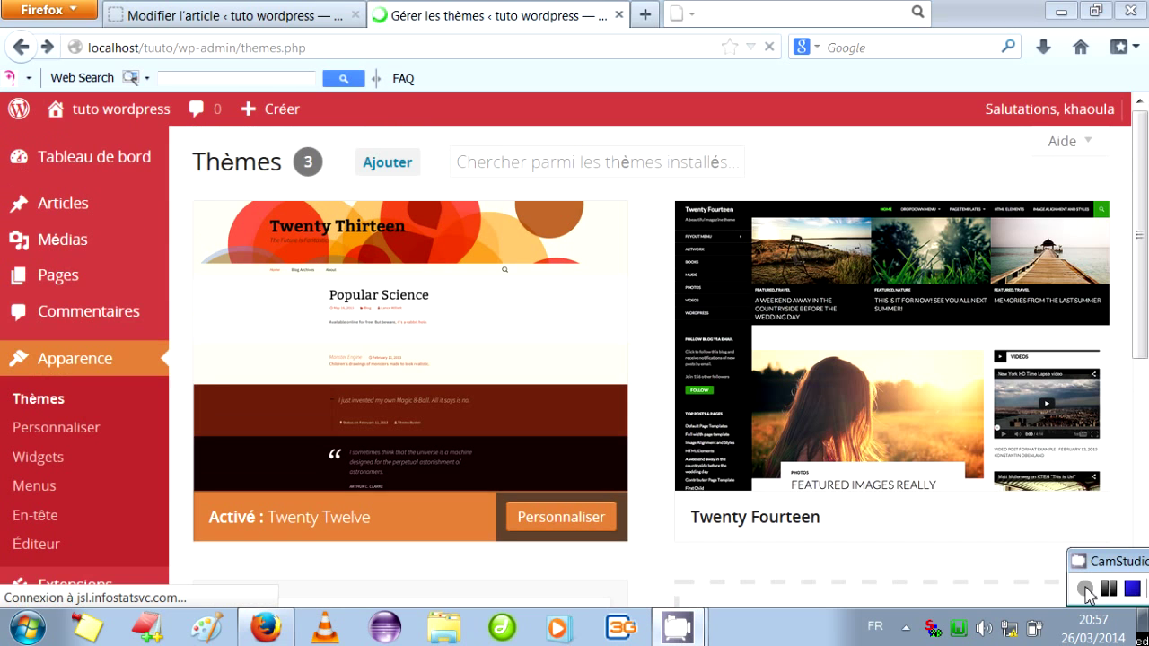
Retitle the Recherche widget in Apparence > Widgets to 'Search' and save.
left_click(31, 460)
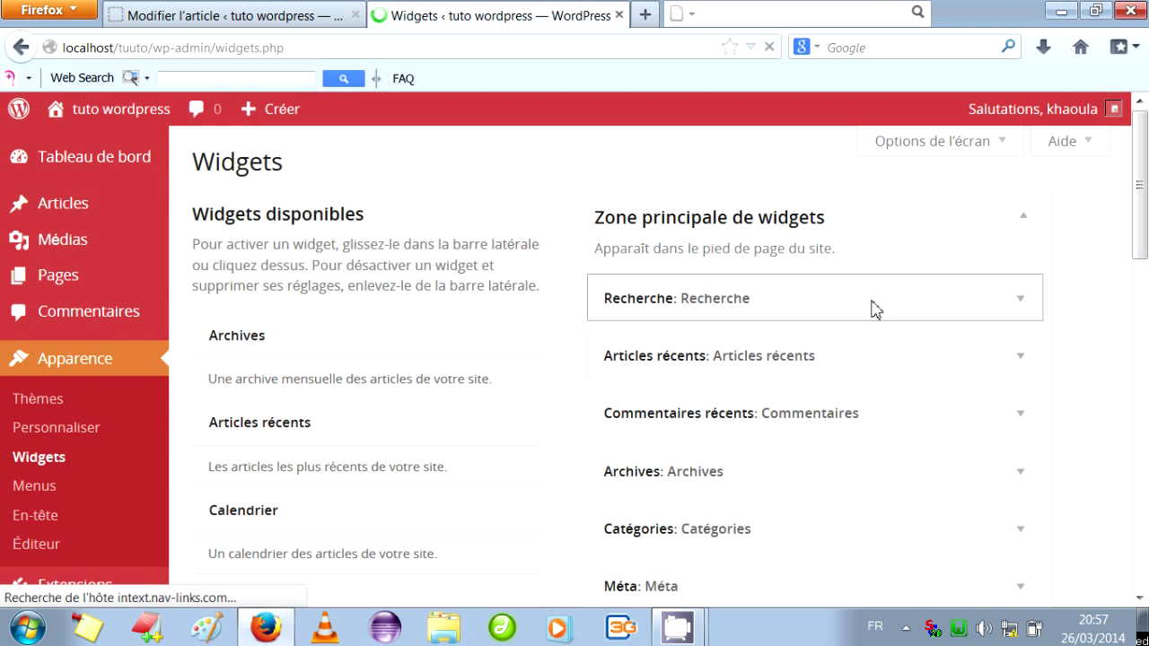
left_click(1026, 301)
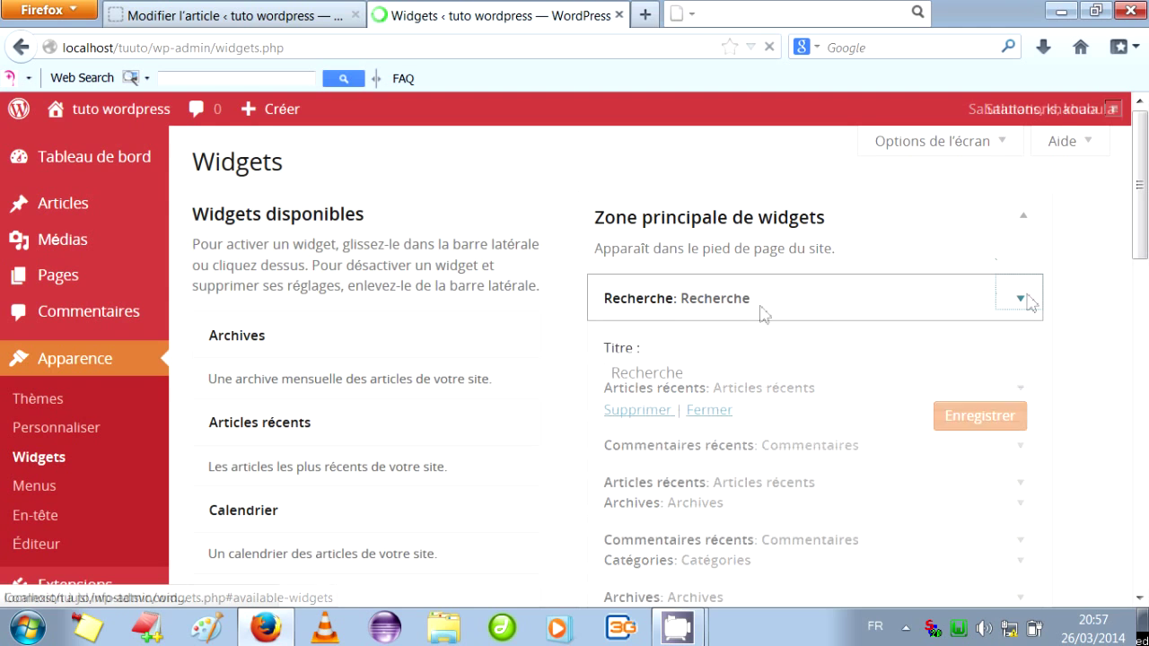
left_click(699, 380)
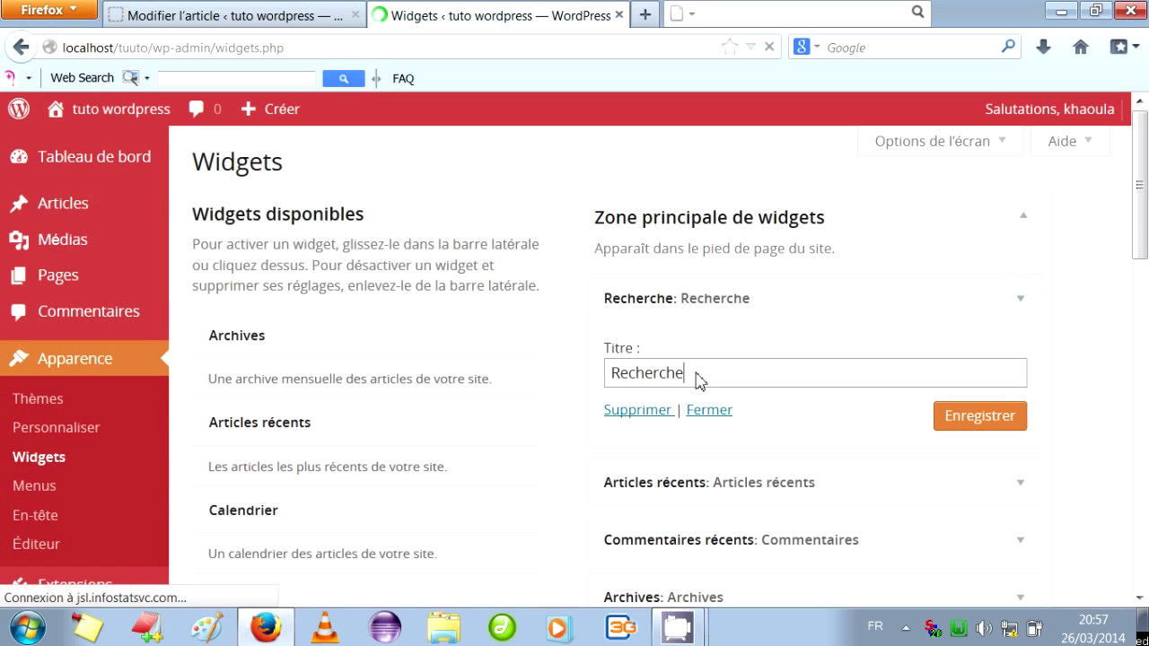
left_click_drag(699, 381, 600, 382)
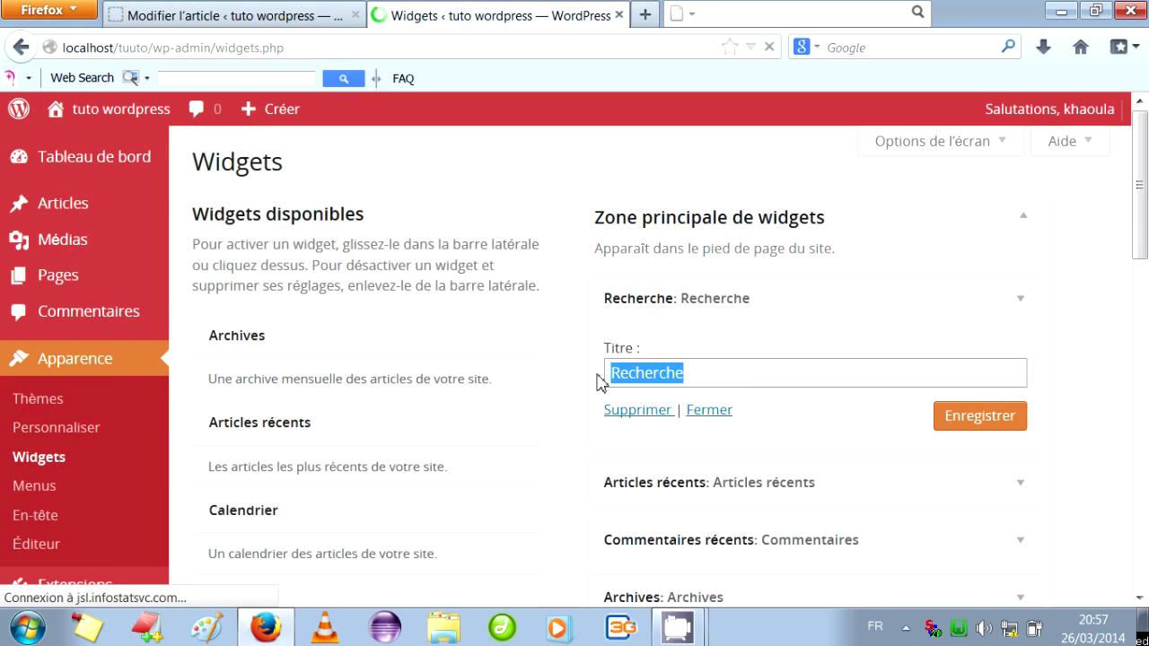
type("Search")
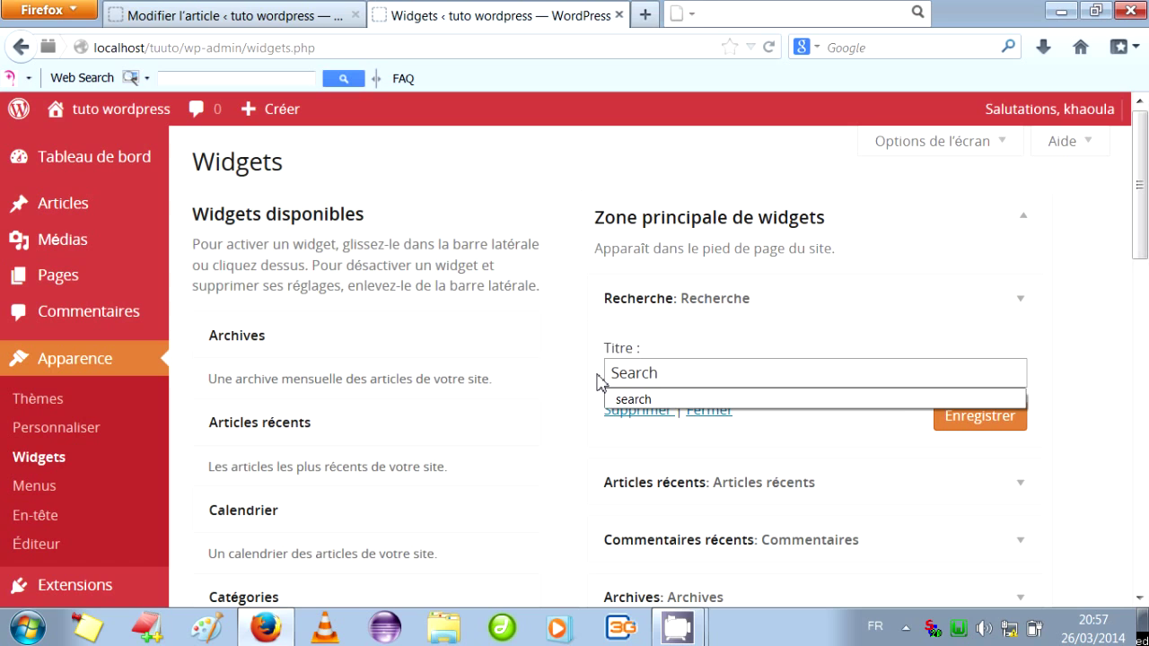
key("Return")
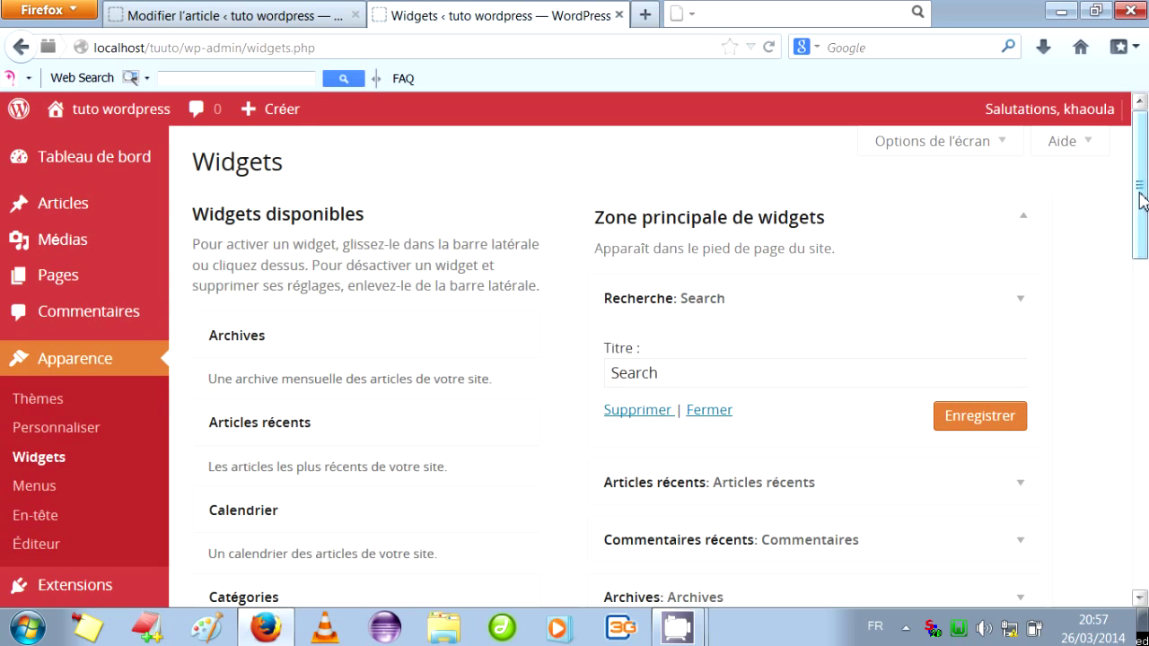
mouse_move(144, 104)
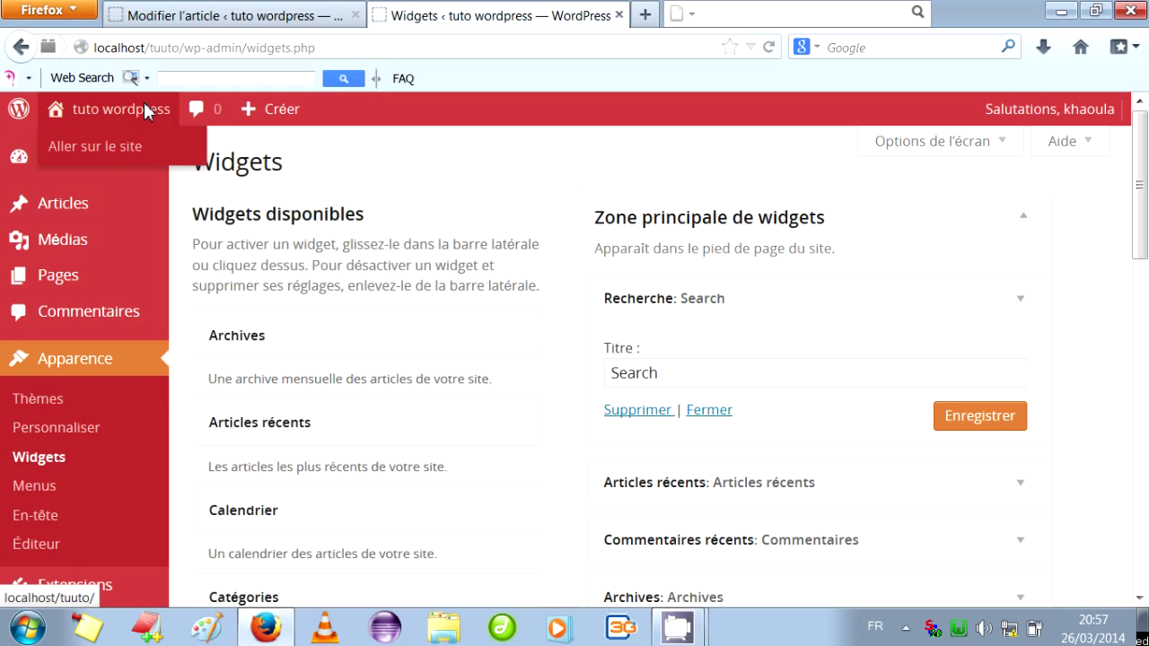
left_click(109, 146)
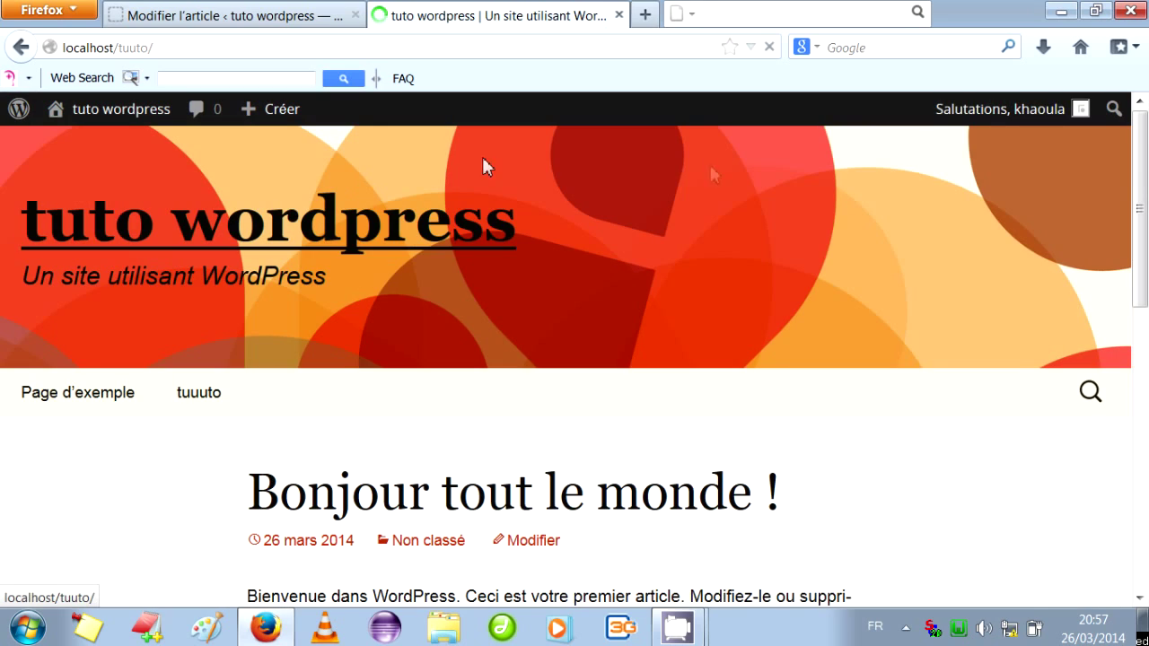
left_click_drag(1138, 187, 1142, 393)
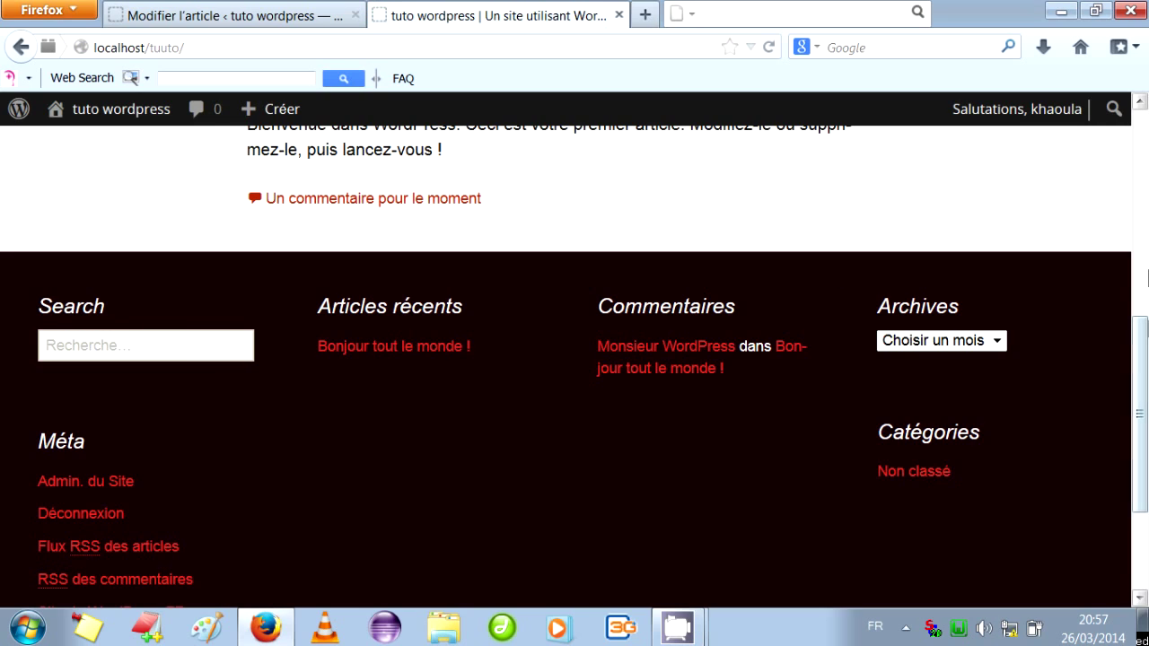
scroll(1144, 337, "up", 2)
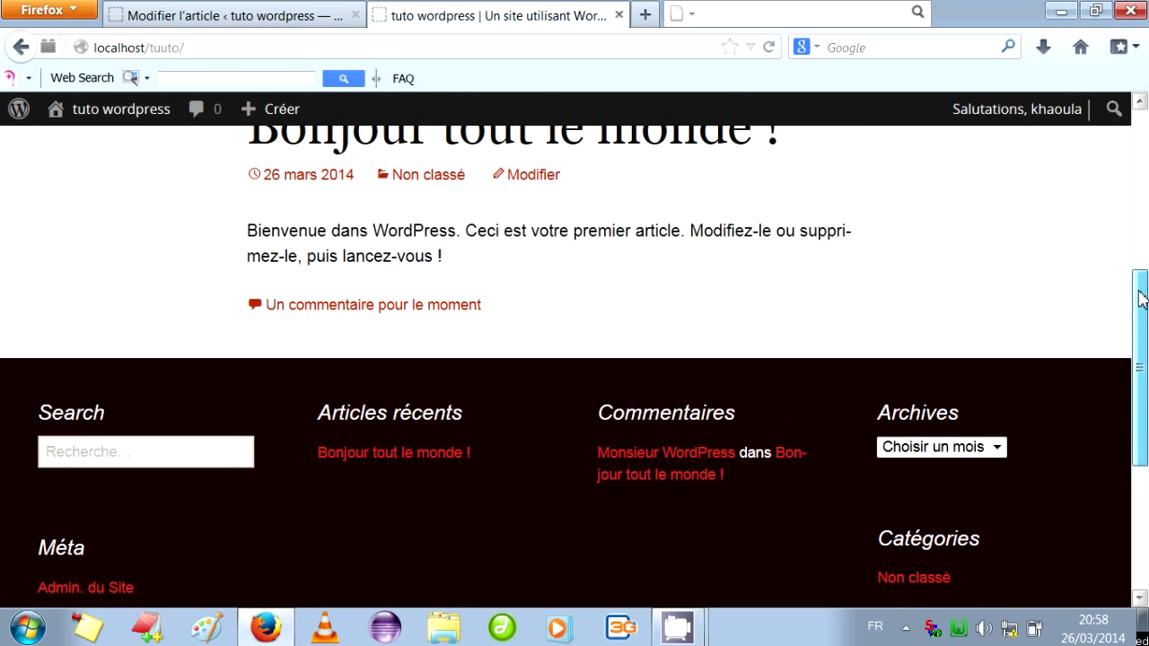
scroll(895, 420, "down", 3)
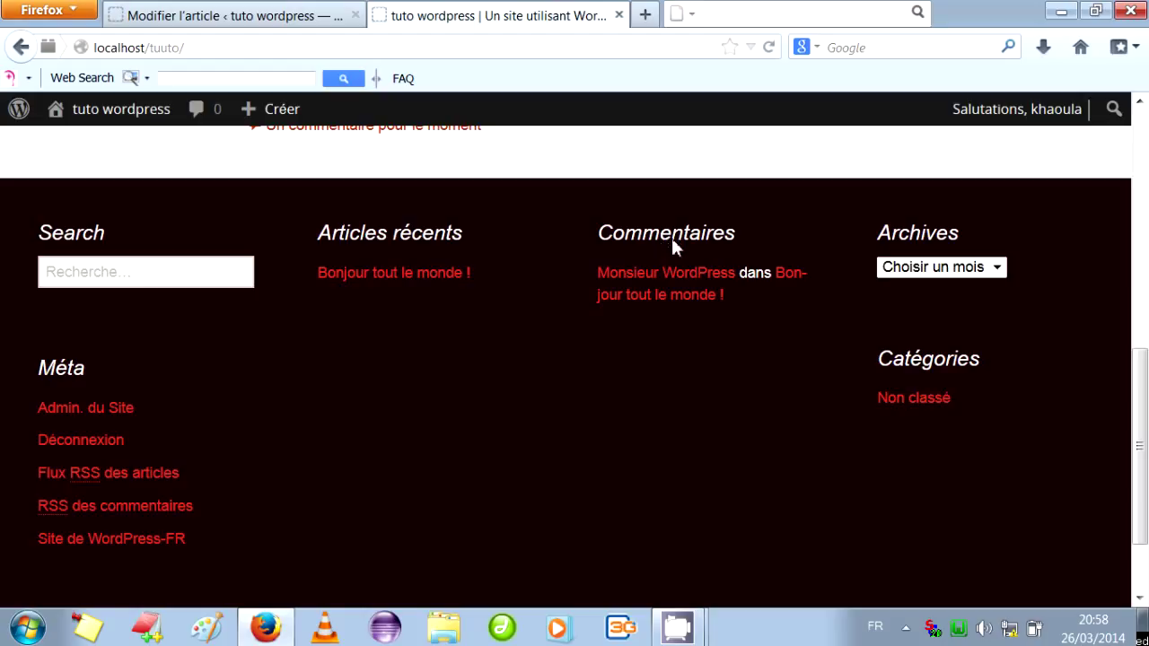
left_click(21, 49)
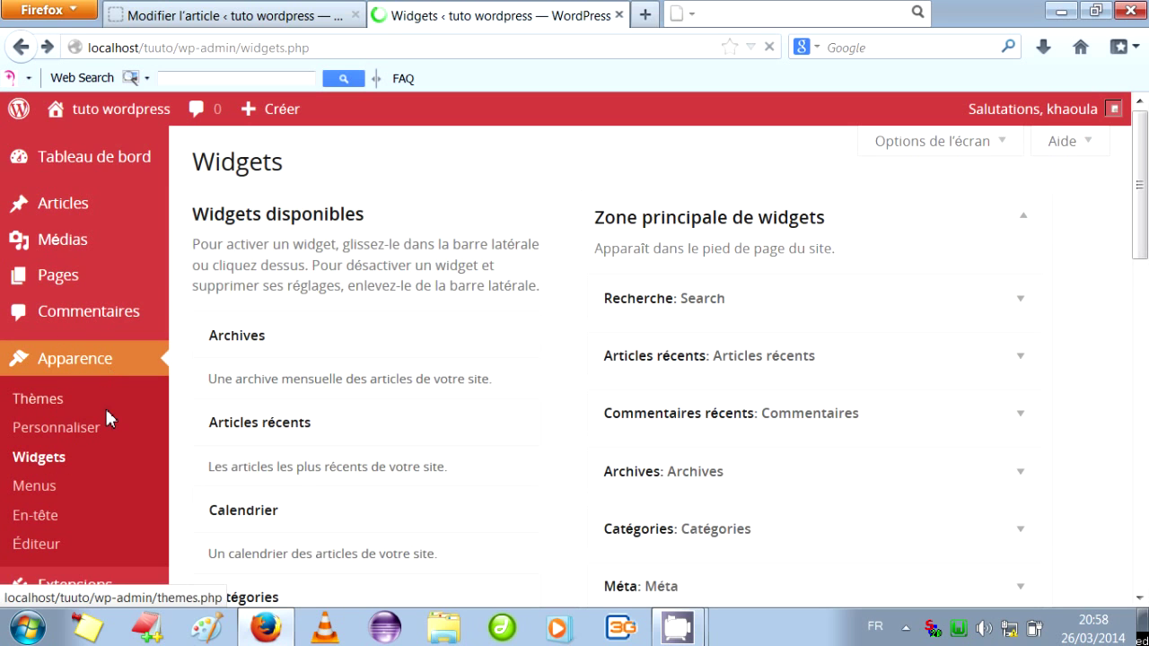
Open Apparence > Menus and create the menu named 'Menu 1'.
left_click(45, 485)
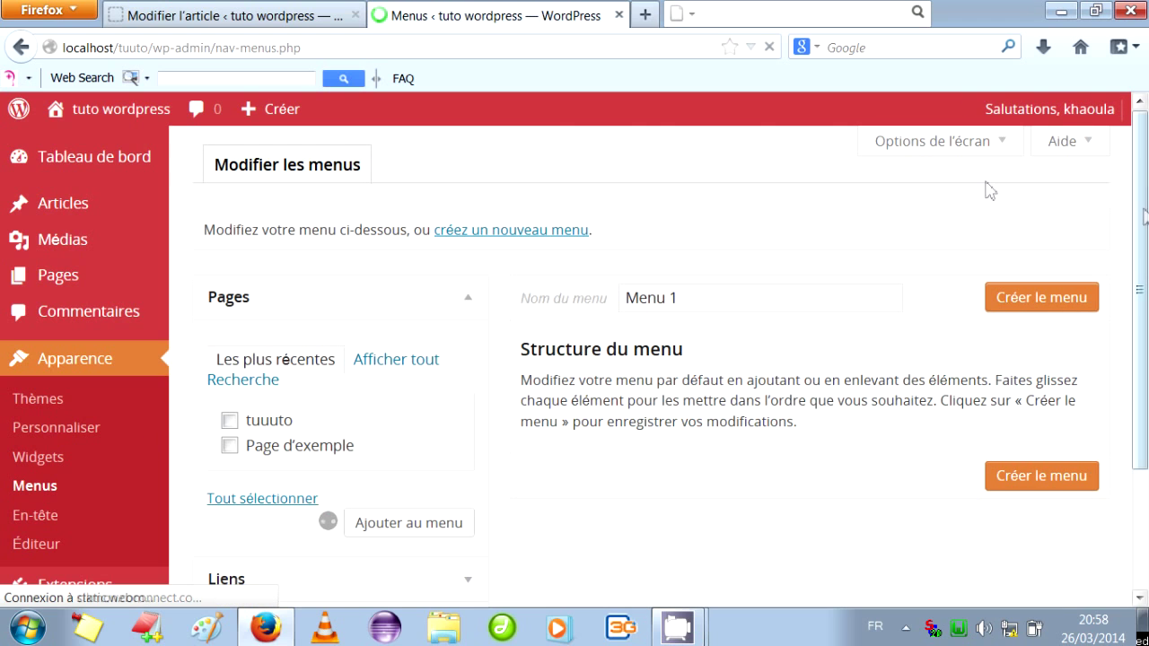
mouse_move(1144, 215)
left_mouse_down()
mouse_move(1147, 237)
mouse_move(1143, 214)
left_mouse_up()
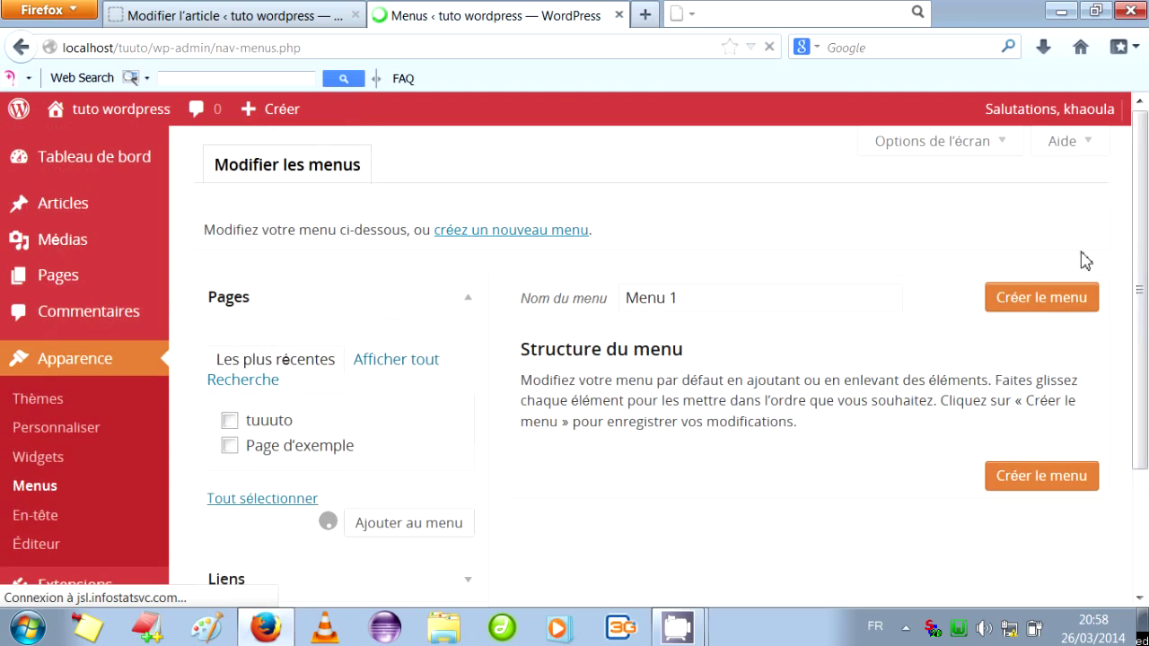
left_click(1040, 301)
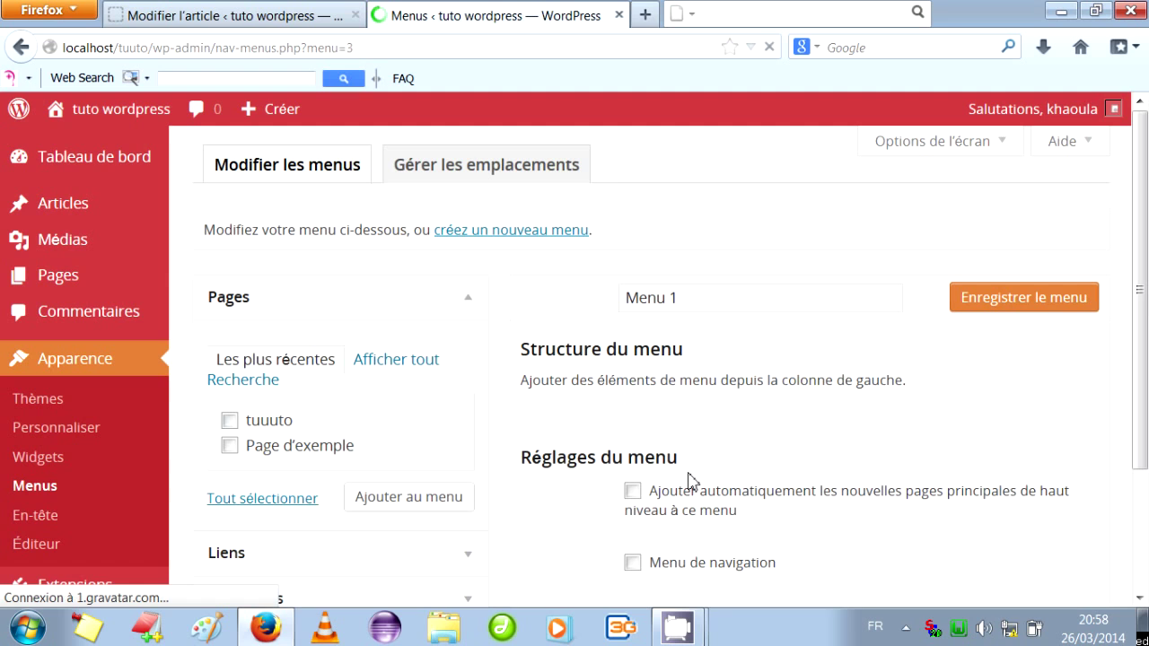
scroll(691, 482, "down", 2)
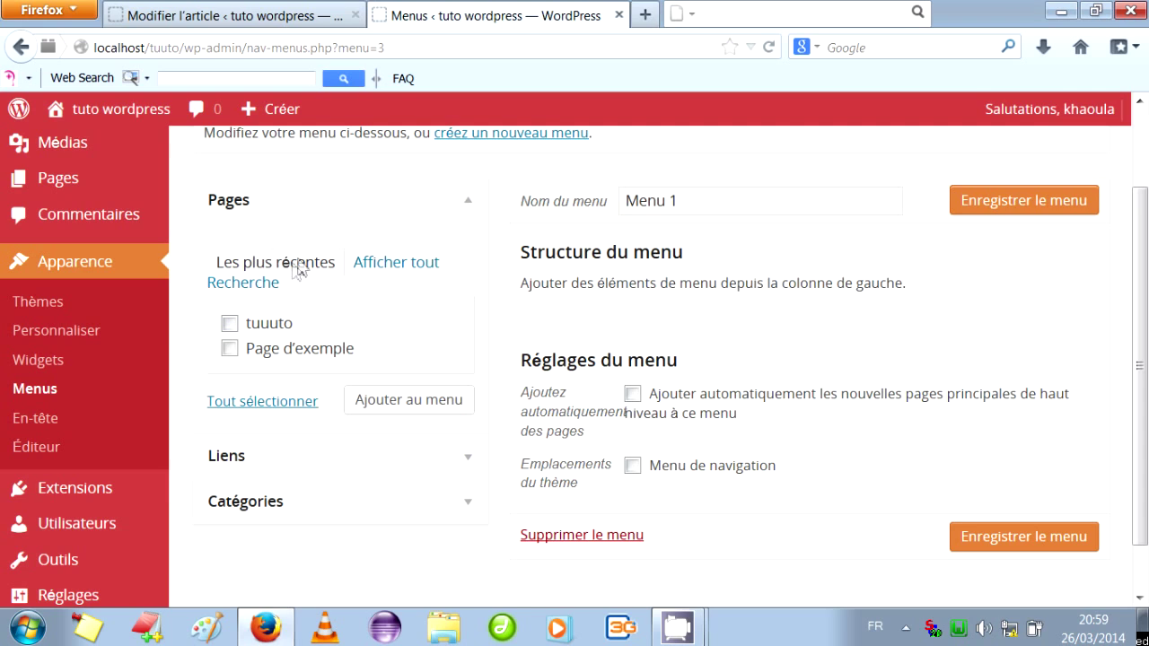
Browse the Pages tabs and expand then collapse the Liens and Catégories panels.
left_click(395, 269)
left_click(289, 273)
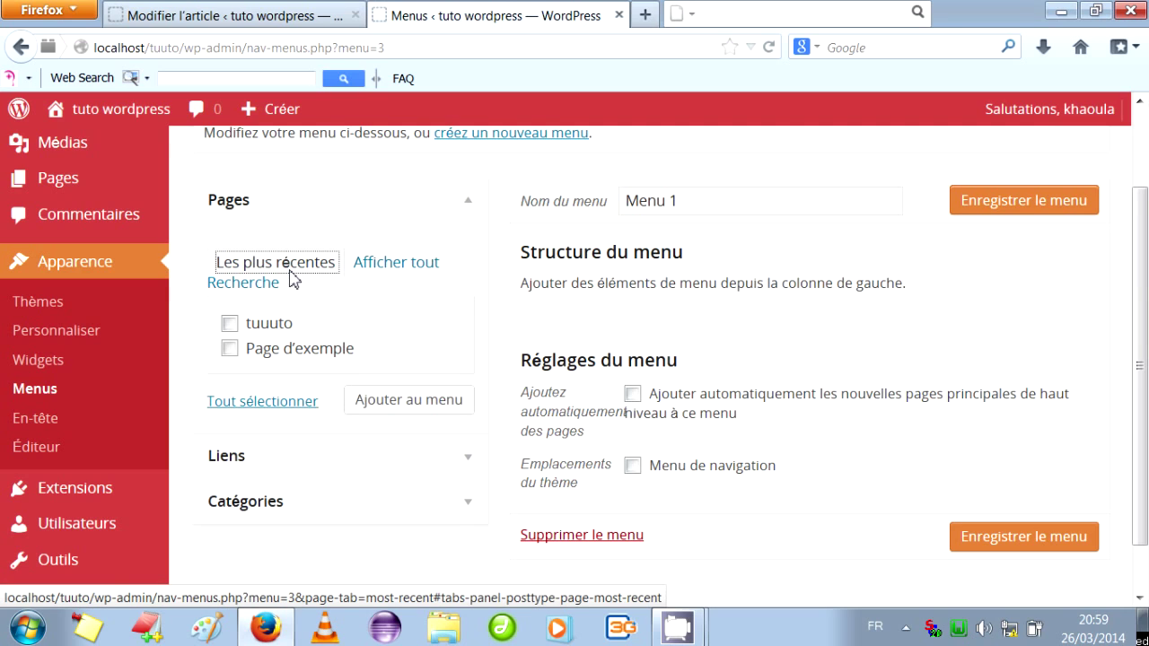
left_click(460, 468)
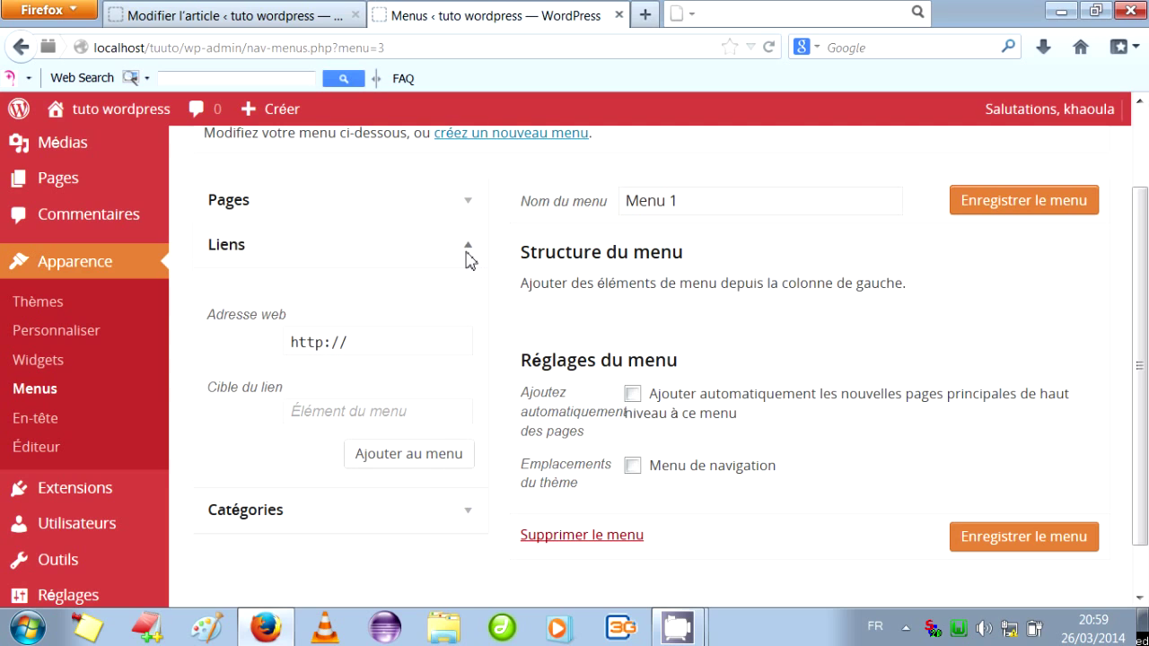
left_click(466, 256)
left_click(469, 298)
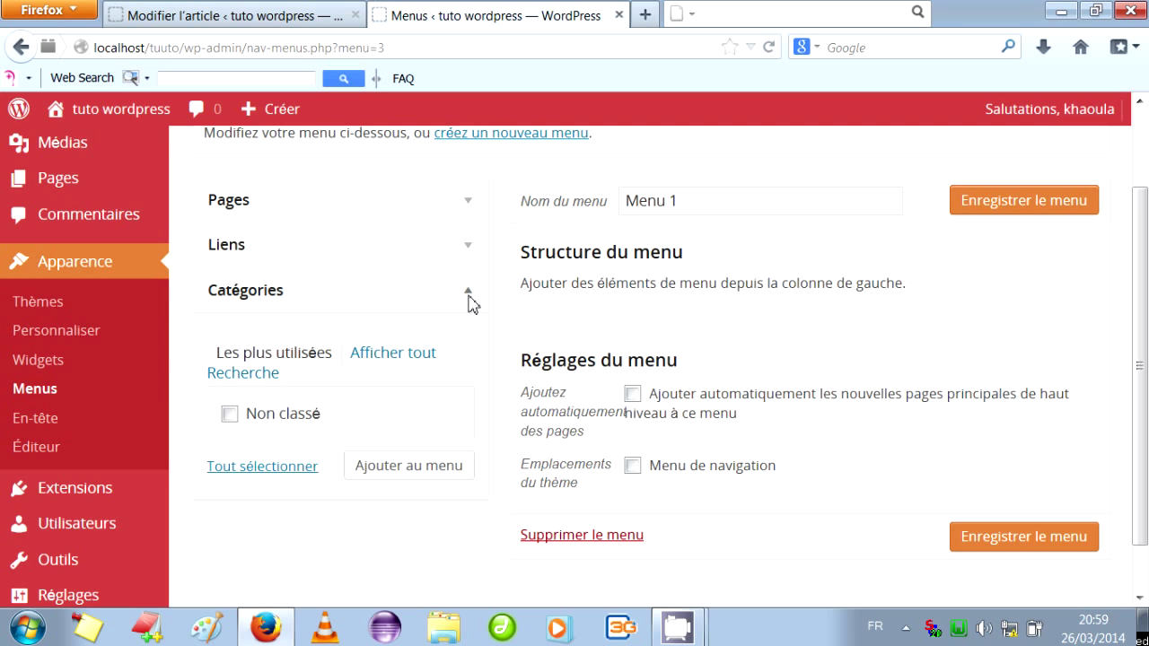
left_click(468, 301)
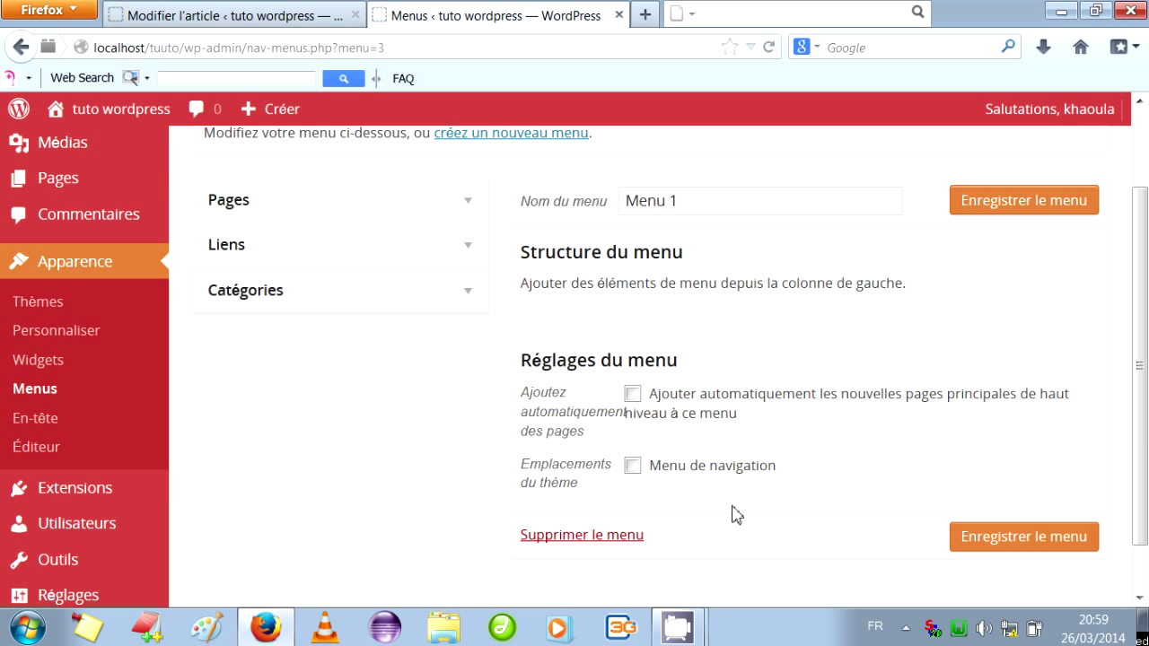
mouse_move(696, 634)
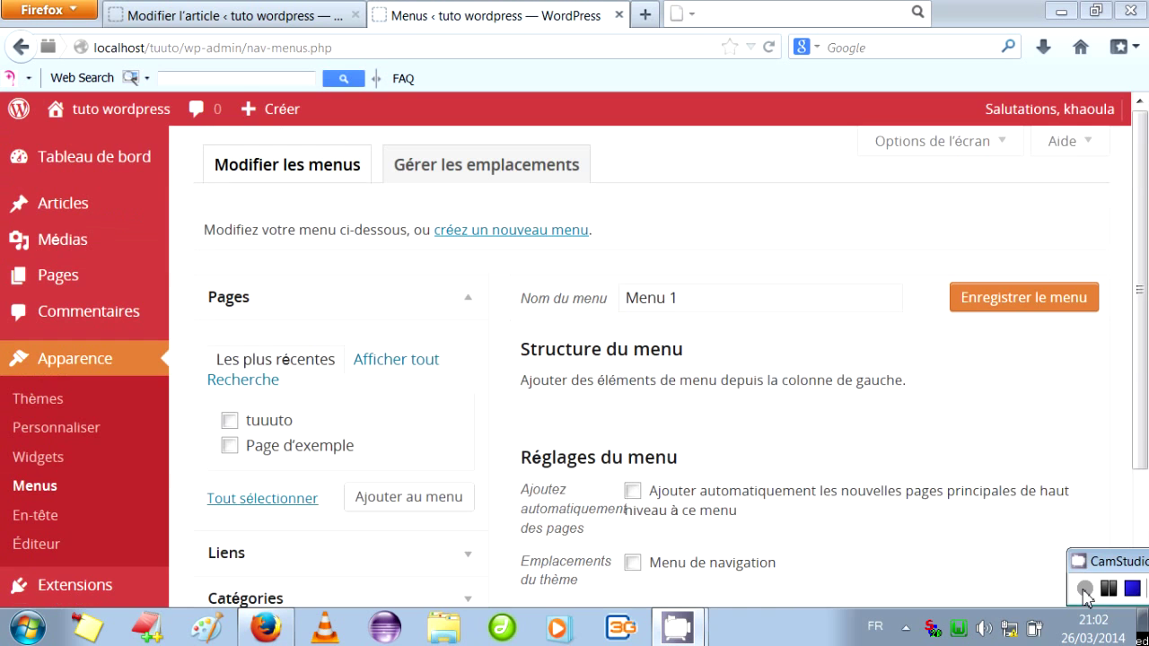
Upload the 023.gif rose picture from the computer as the new header image.
left_click(46, 508)
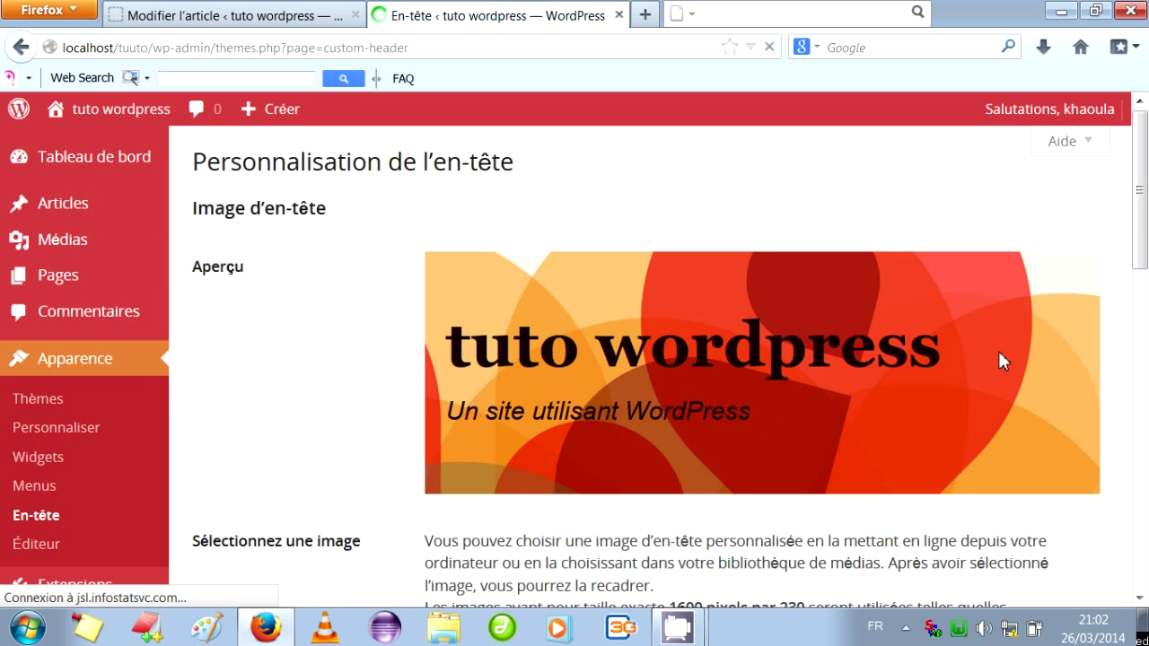
scroll(1145, 208, "down", 3)
scroll(1146, 208, "down", 3)
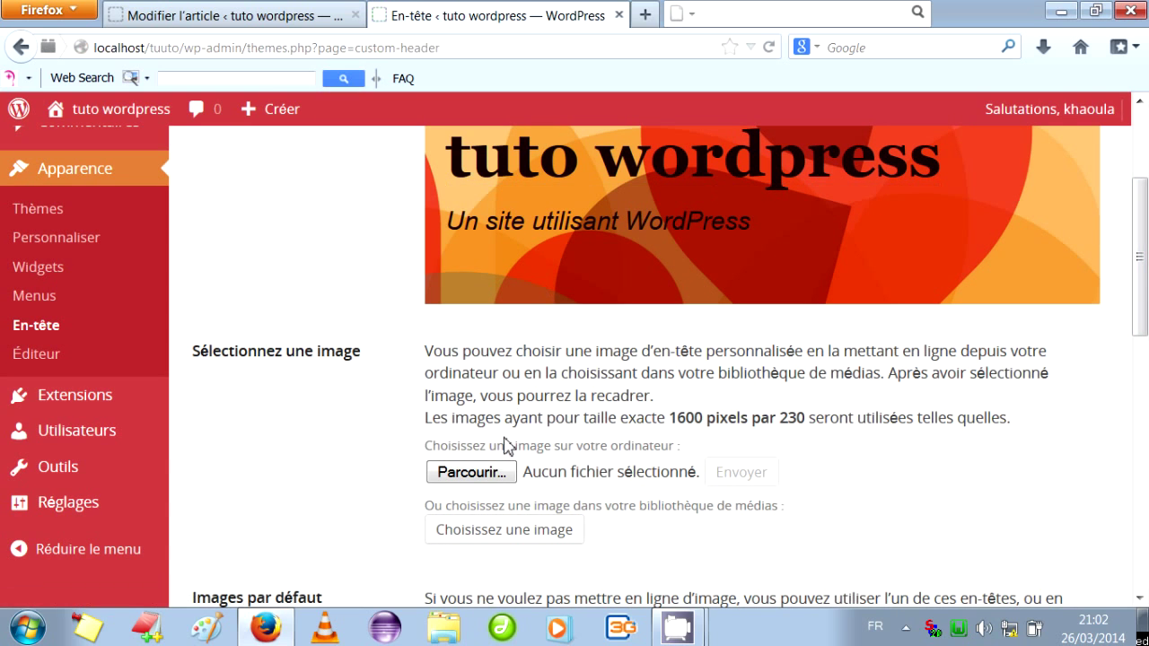
left_click(485, 479)
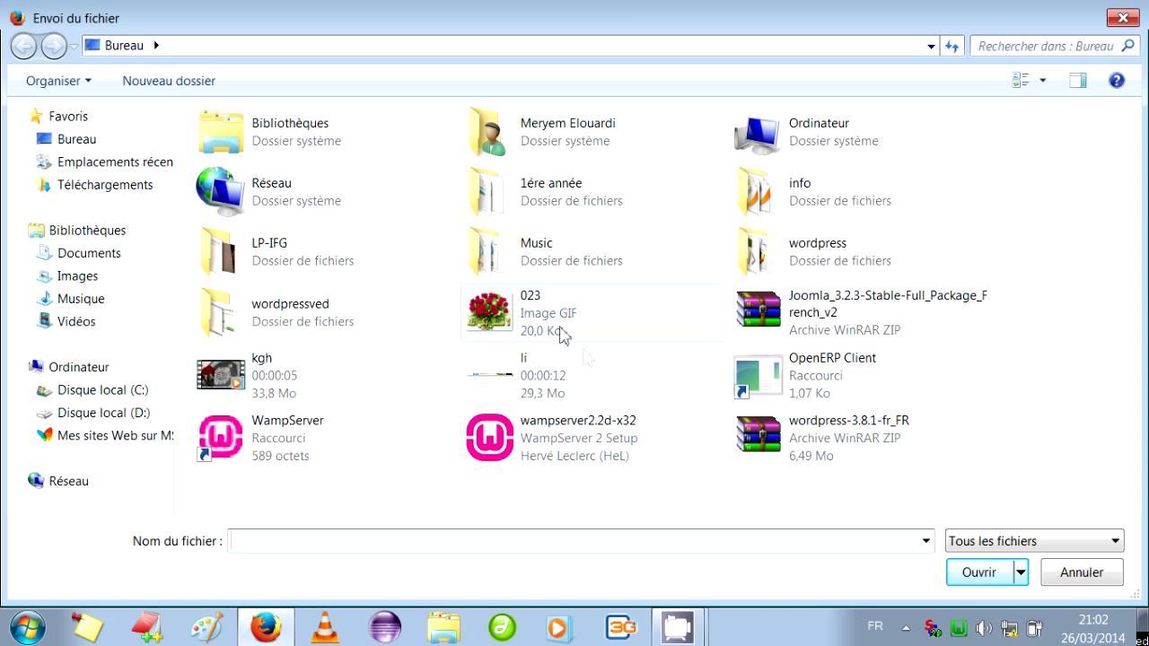
double_click(558, 329)
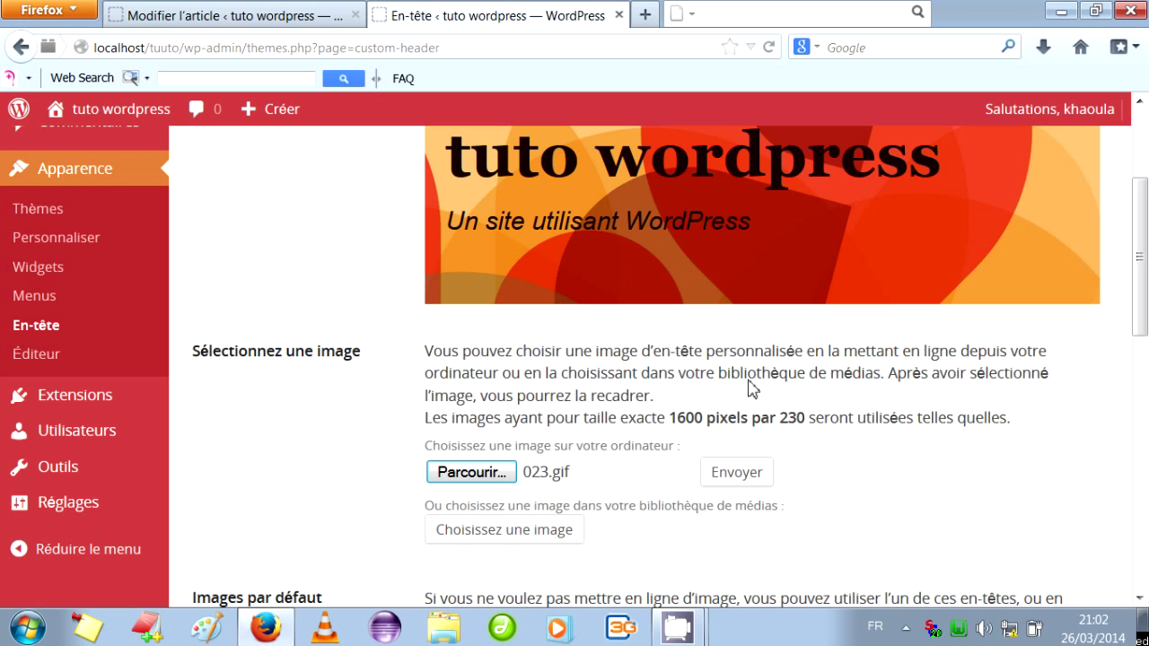
left_click(724, 476)
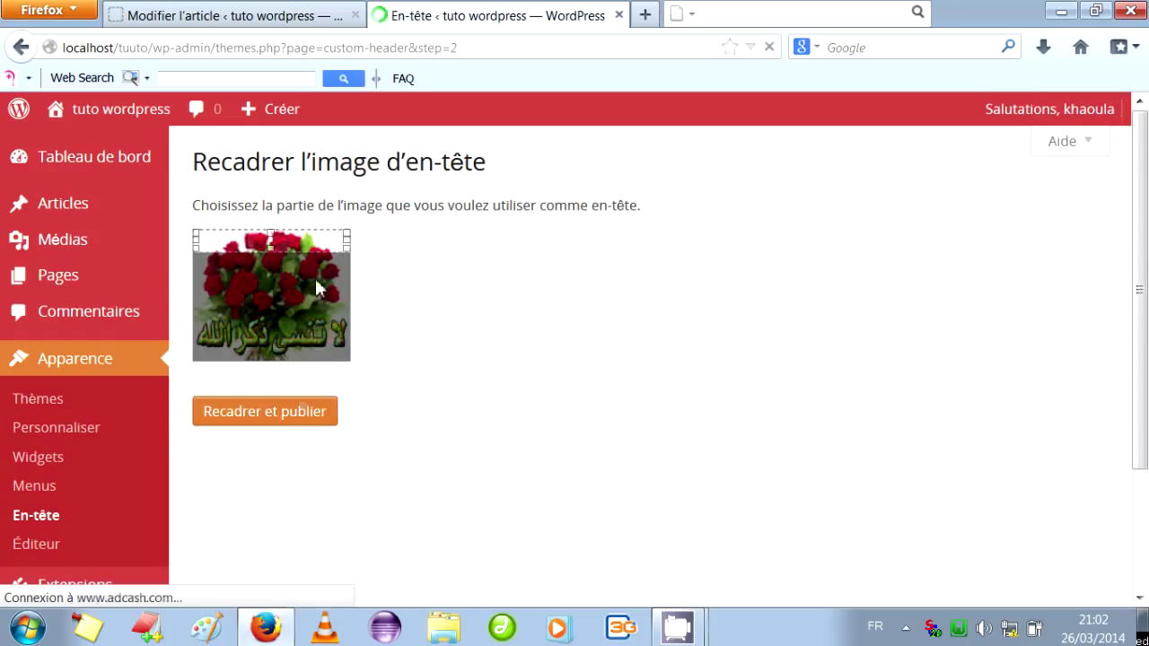
Position the crop box on the top strip of the rose image and crop it.
left_click_drag(302, 227, 304, 248)
key("Down")
key("Down")
key("Down")
key("Down")
key("Down")
key("Down")
key("Down")
key("Down")
key("Down")
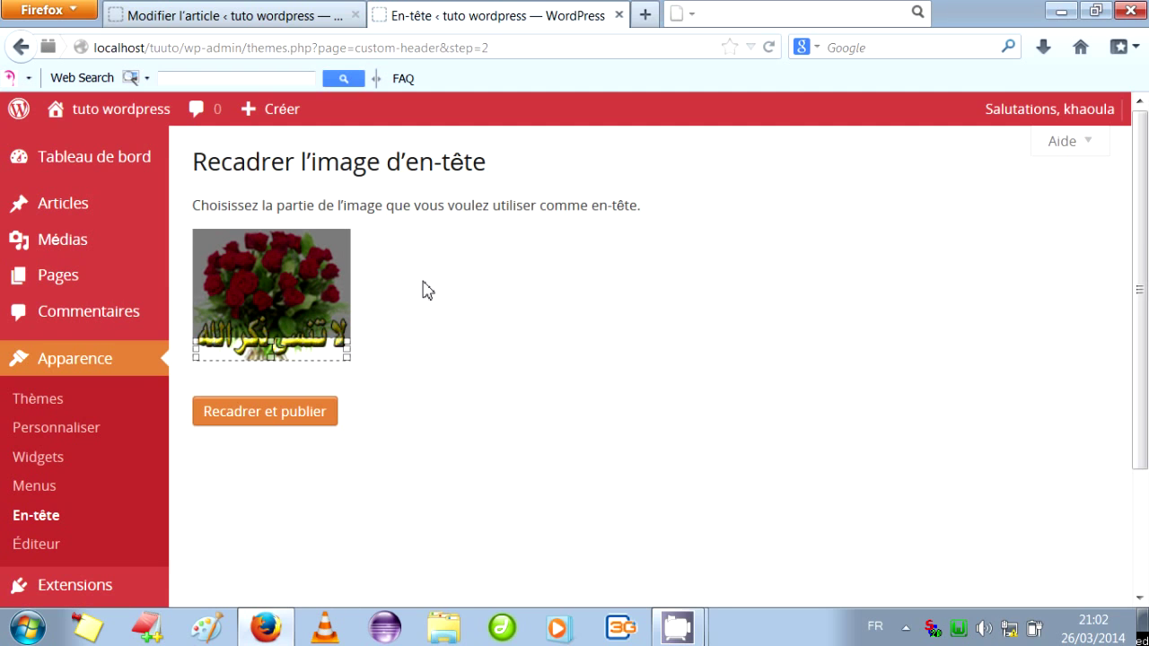
key("Up")
key("Up")
key("Up")
key("Up")
key("Up")
key("Up")
key("Up")
key("Up")
key("Up")
key("Up")
key("Up")
key("Up")
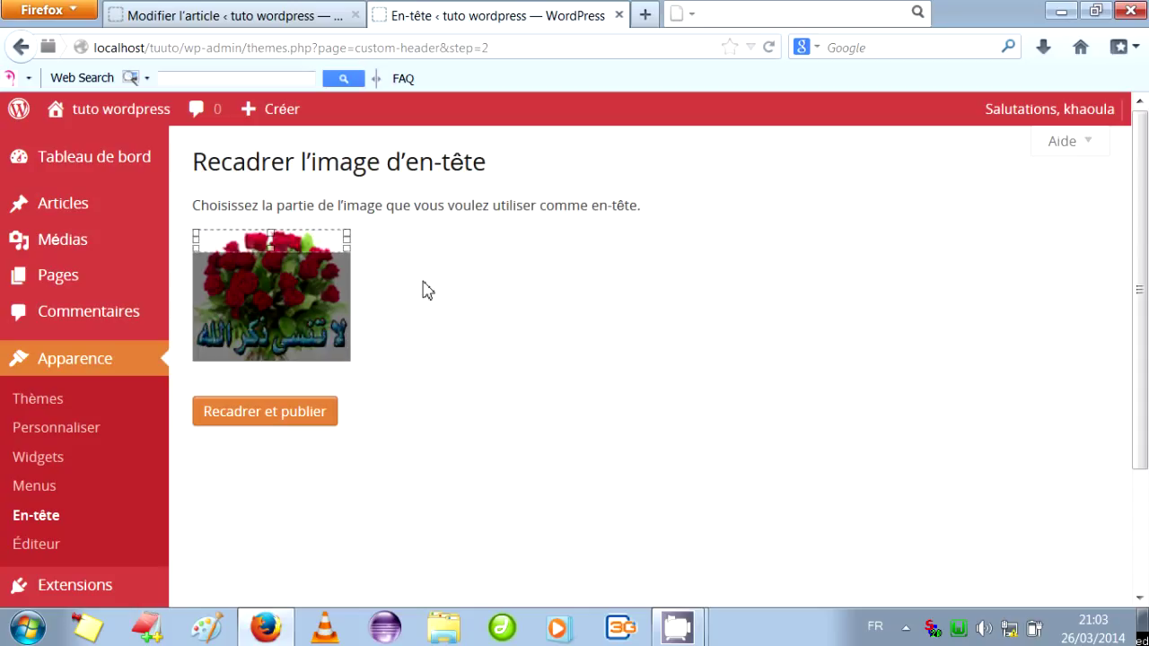
left_click(284, 419)
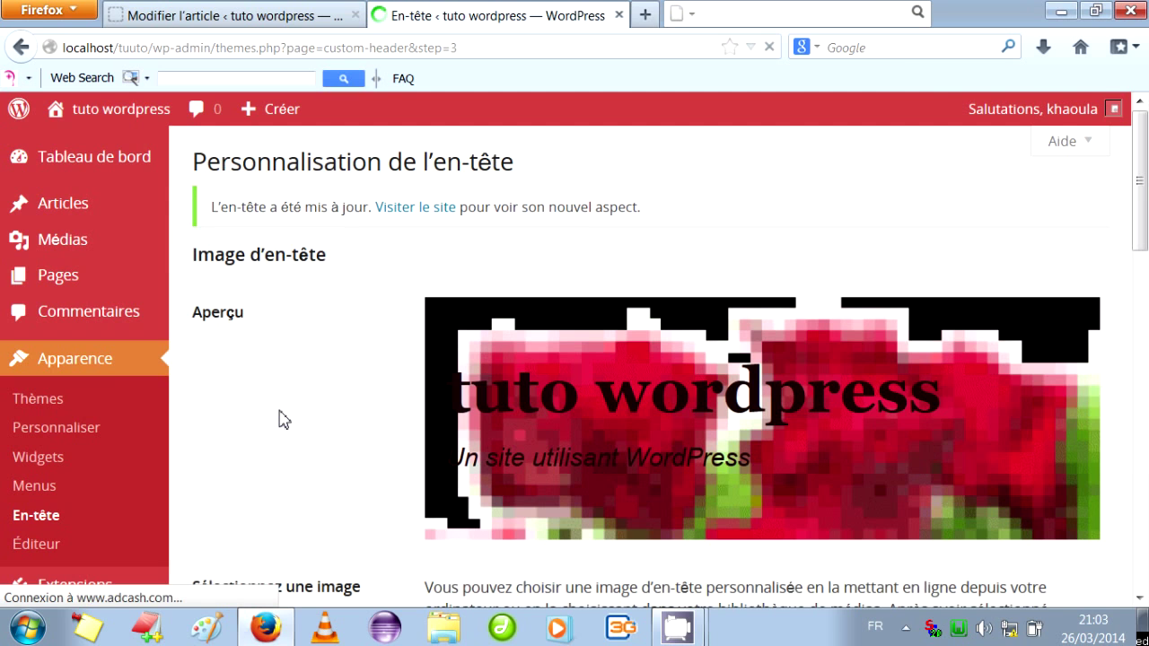
Save the header settings with the cropped rose image behind the black header text.
mouse_move(1104, 118)
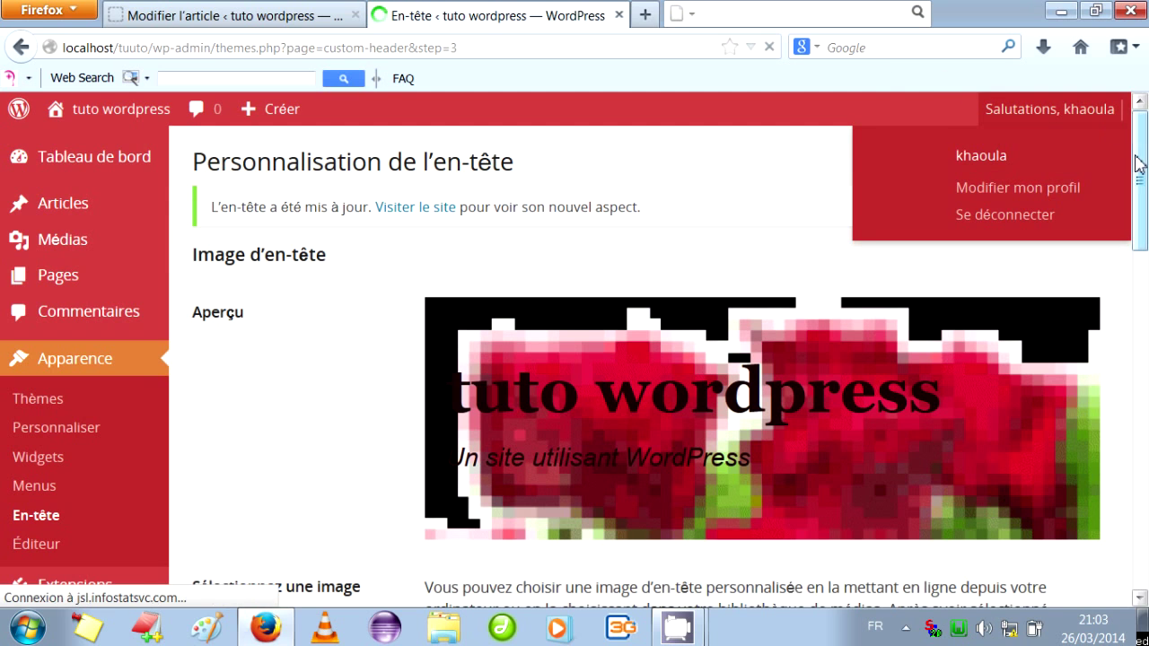
left_click_drag(1139, 162, 1145, 281)
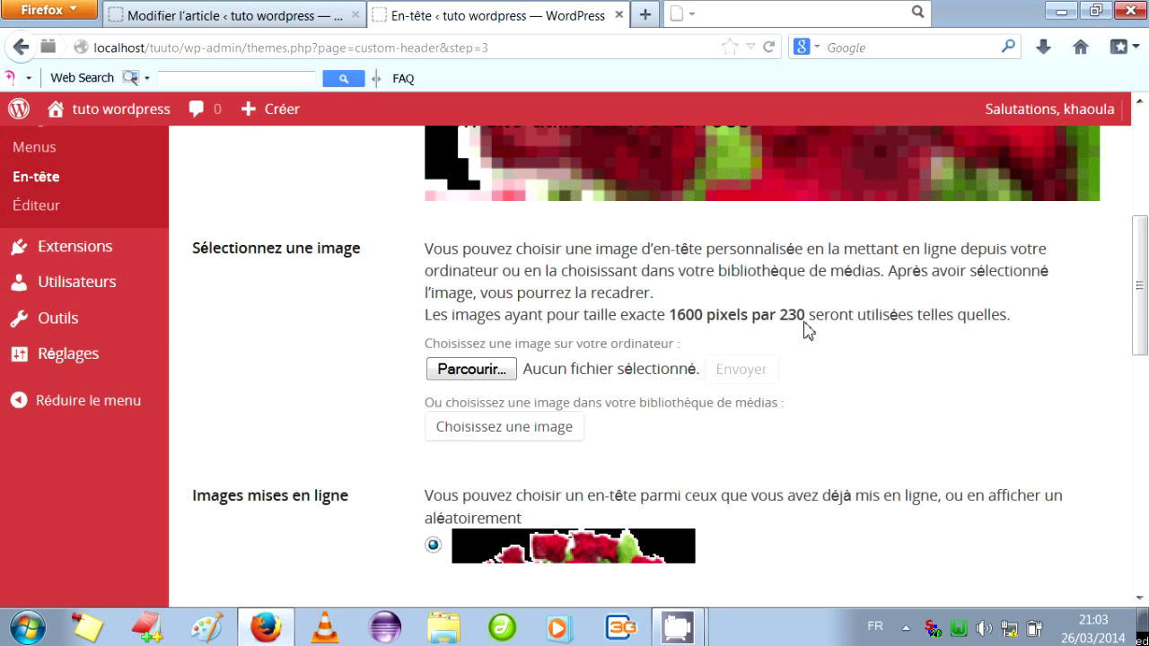
left_click_drag(1139, 288, 1133, 485)
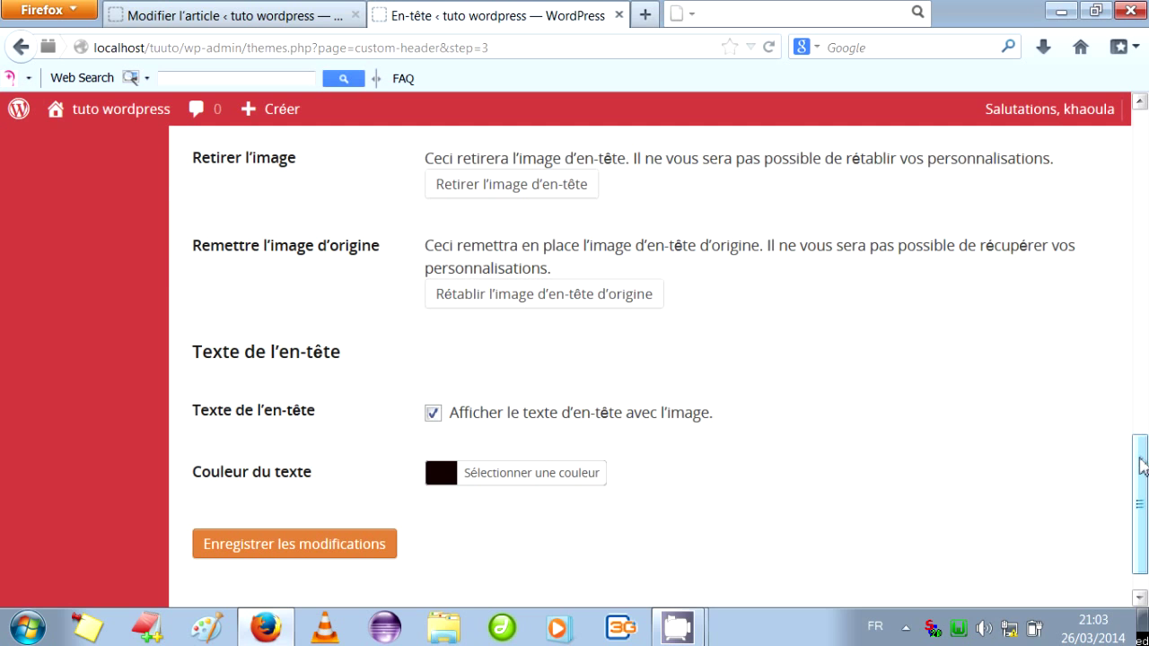
left_click_drag(1143, 464, 1139, 476)
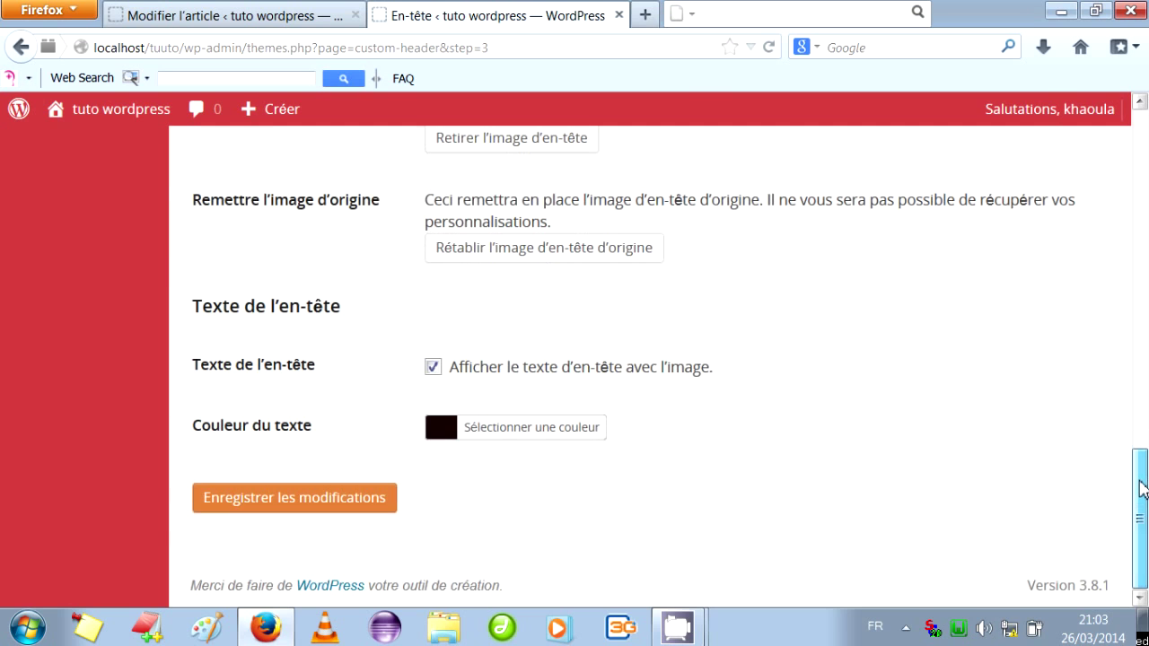
left_click(303, 508)
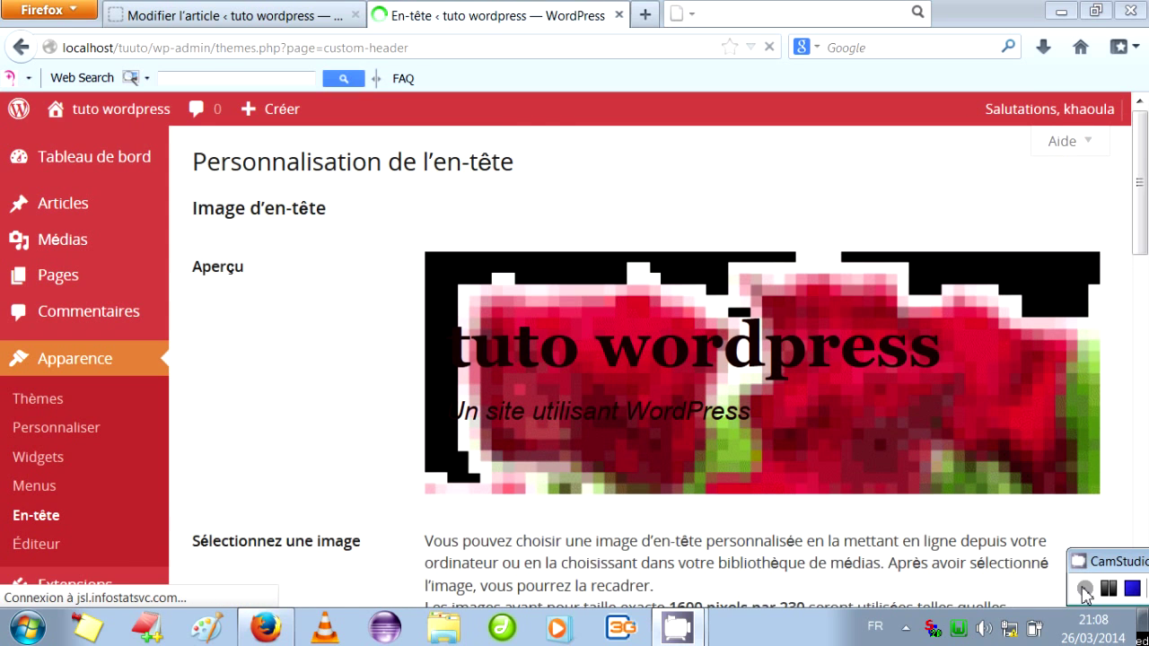
Save the theme's style.css in the theme editor, then go to the General settings page.
left_click(32, 541)
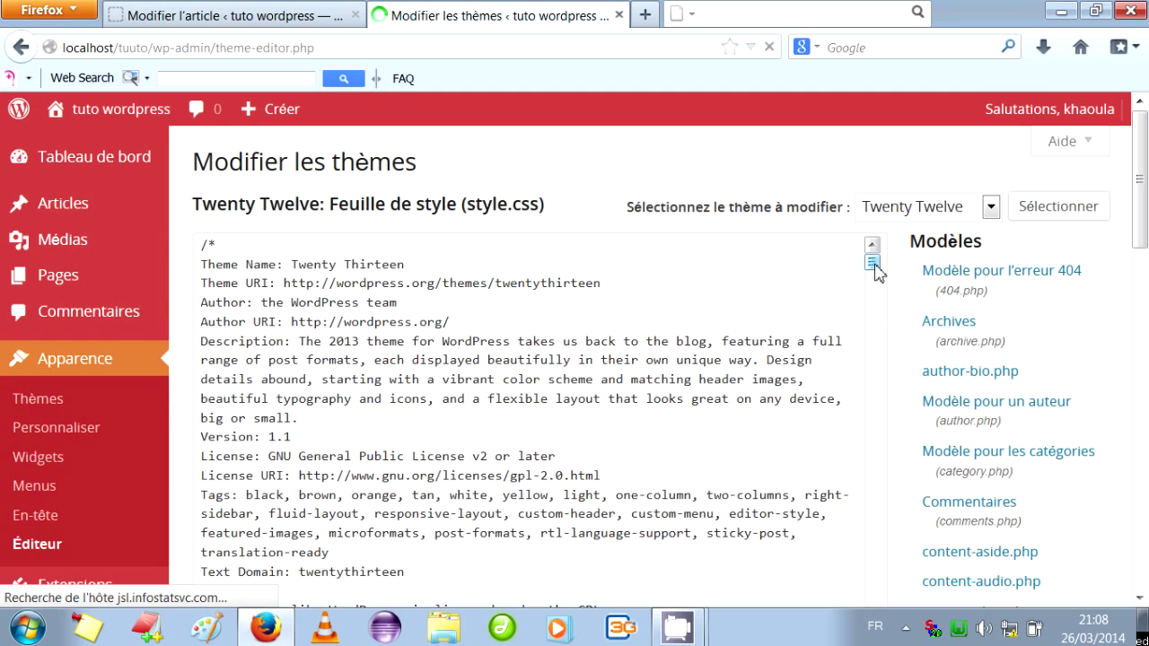
left_click_drag(873, 267, 873, 457)
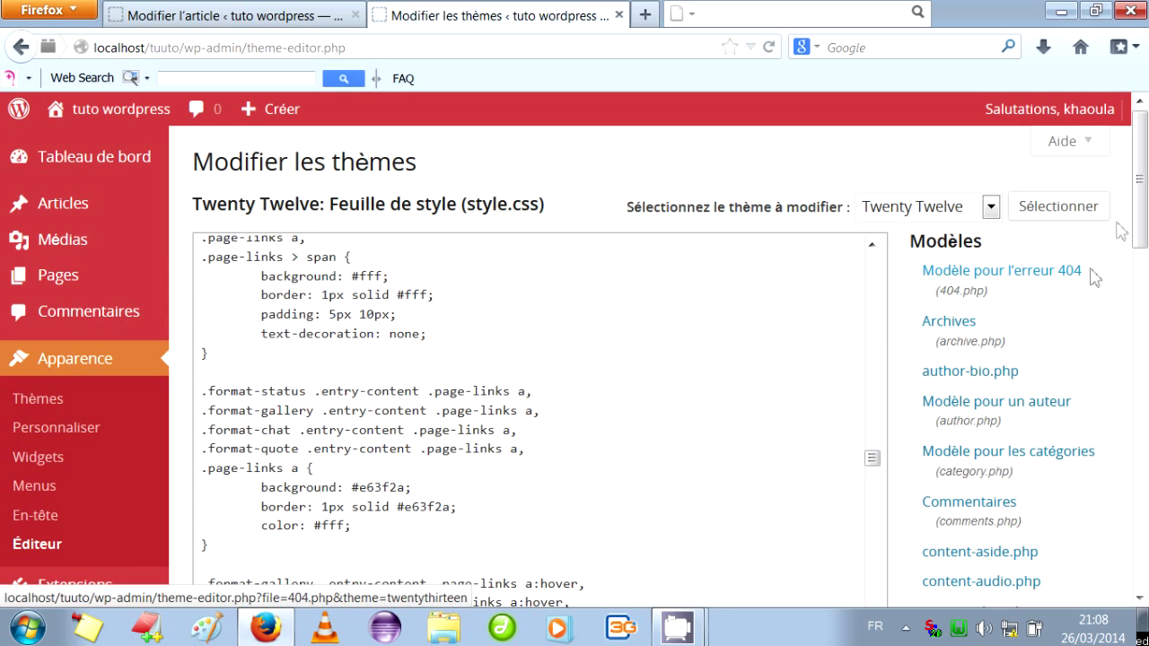
left_click_drag(1139, 202, 1140, 315)
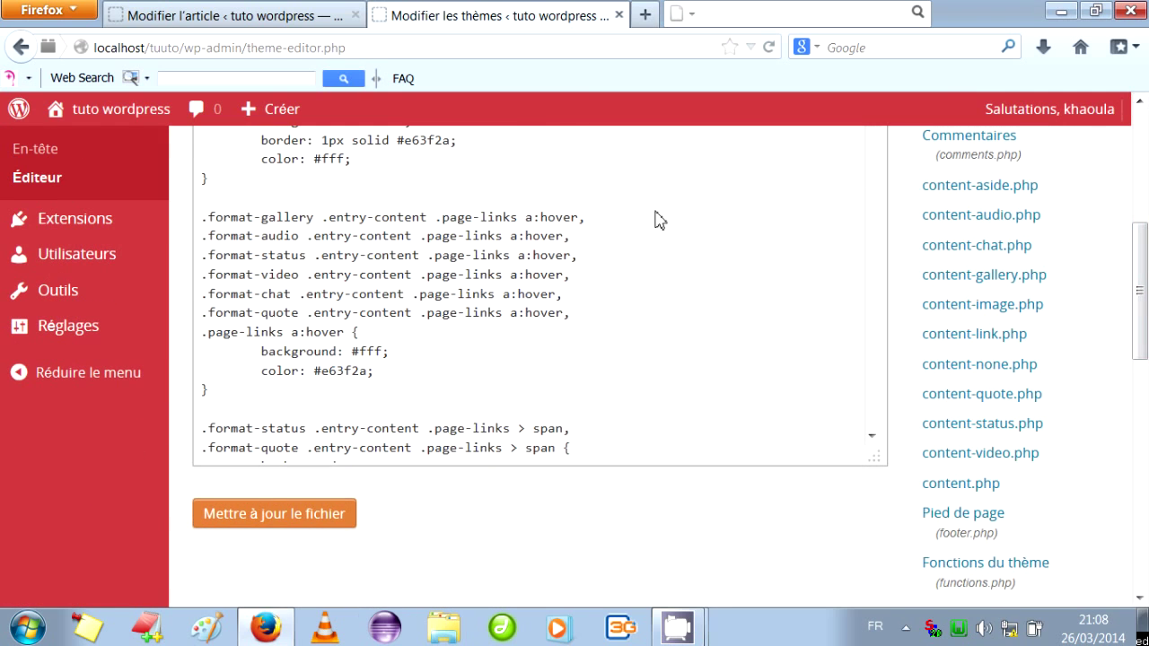
left_click(310, 517)
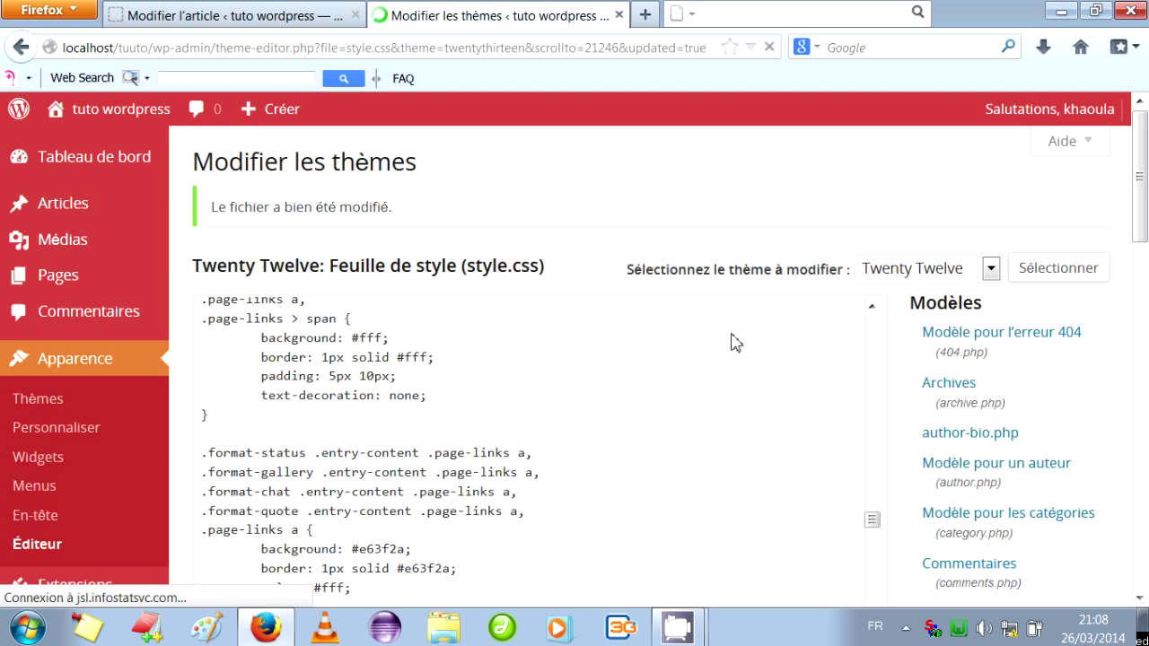
mouse_move(684, 633)
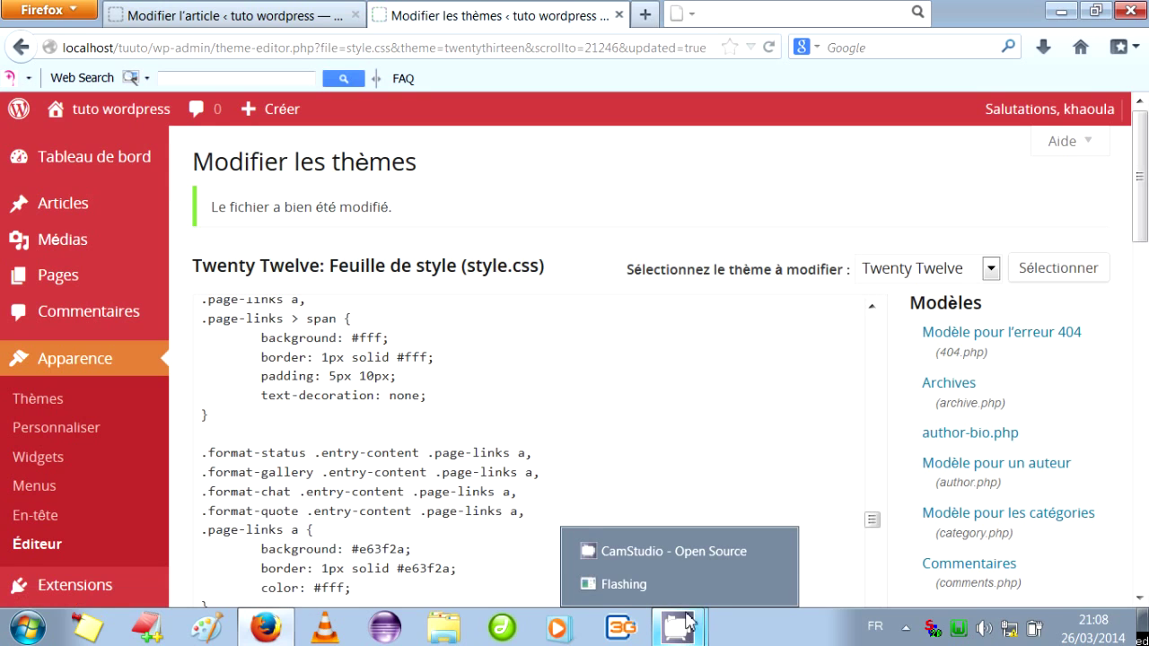
left_click(700, 554)
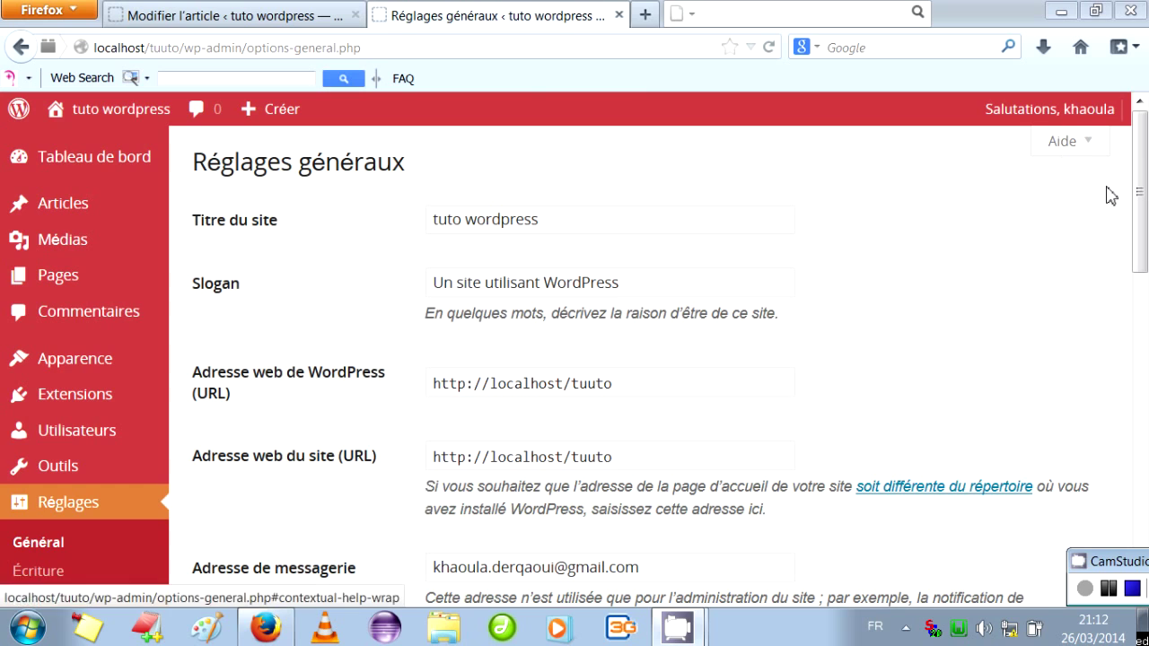
Shorten the site title from 'tuto wordpress' to 'wordpress'.
left_click(555, 233)
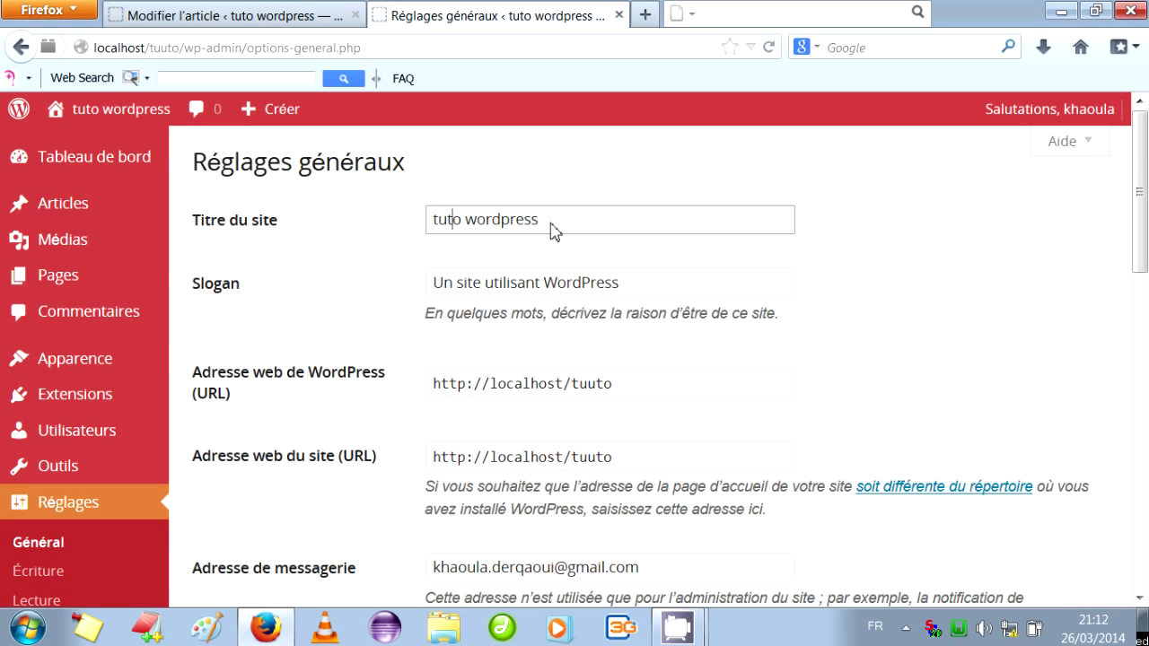
key("Delete")
key("BackSpace")
key("BackSpace")
key("BackSpace")
key("BackSpace")
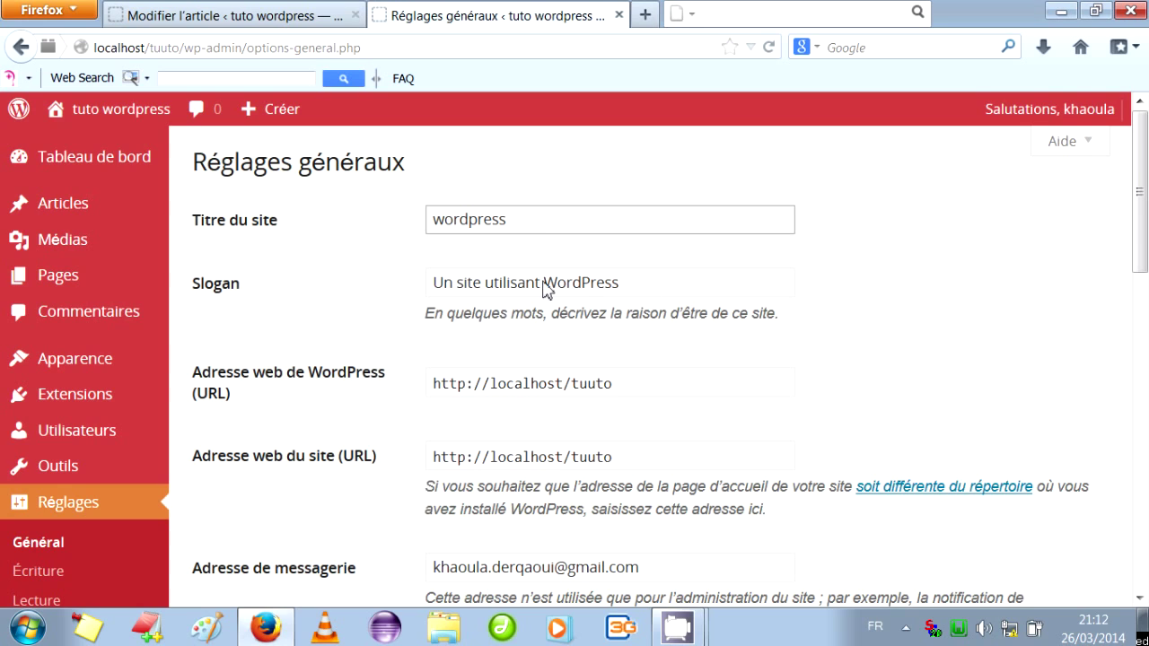
Replace the tagline with 'site d'un tuto'.
left_click_drag(635, 292, 420, 294)
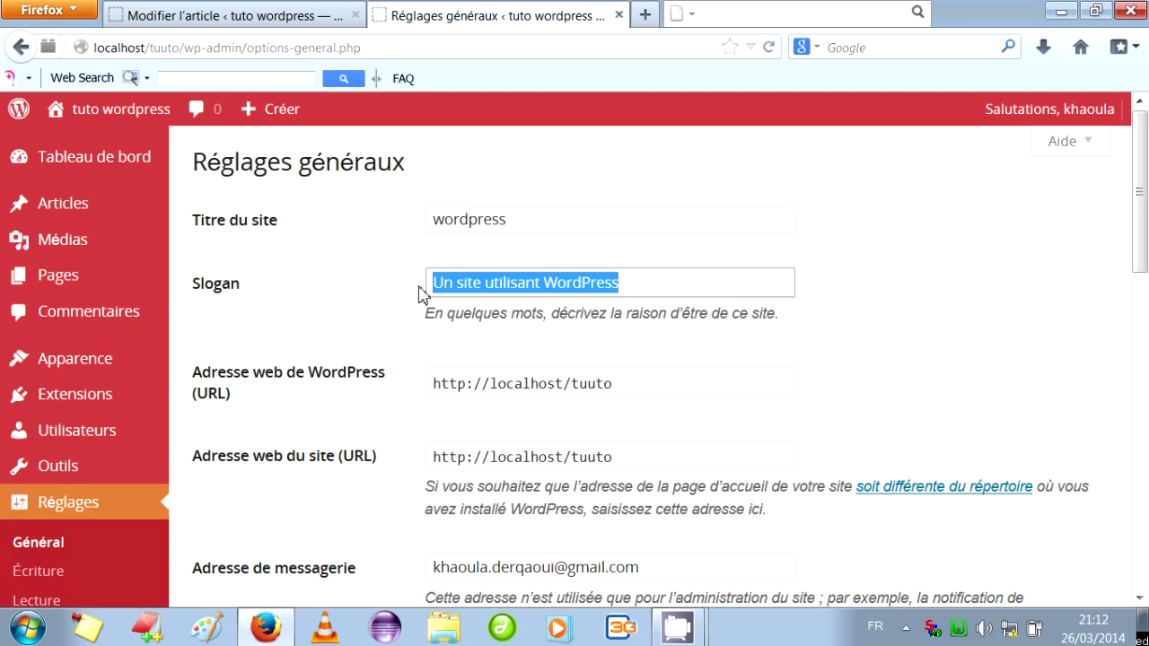
key("BackSpace")
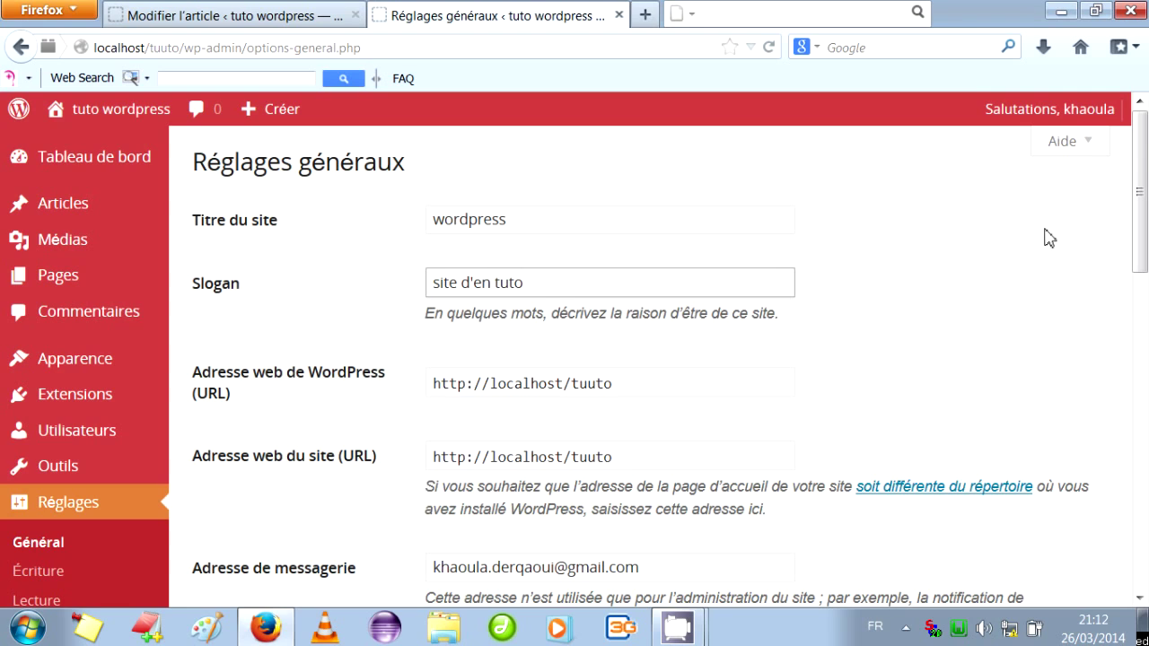
left_click(481, 286)
key("BackSpace")
type("u")
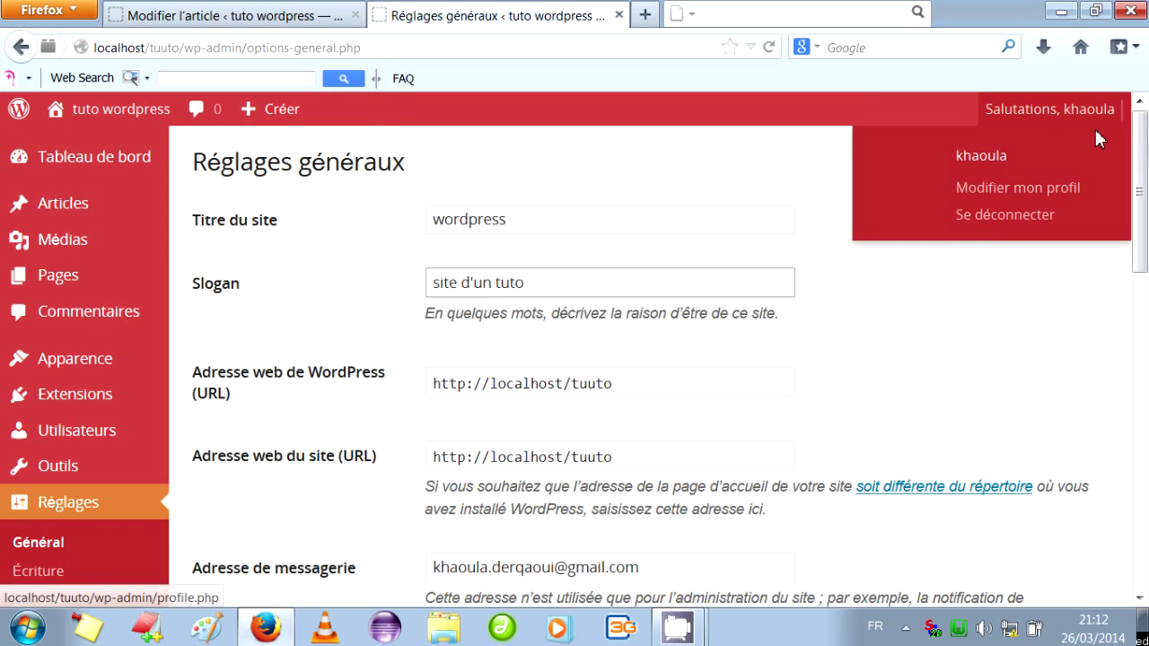
left_click_drag(1146, 162, 1146, 338)
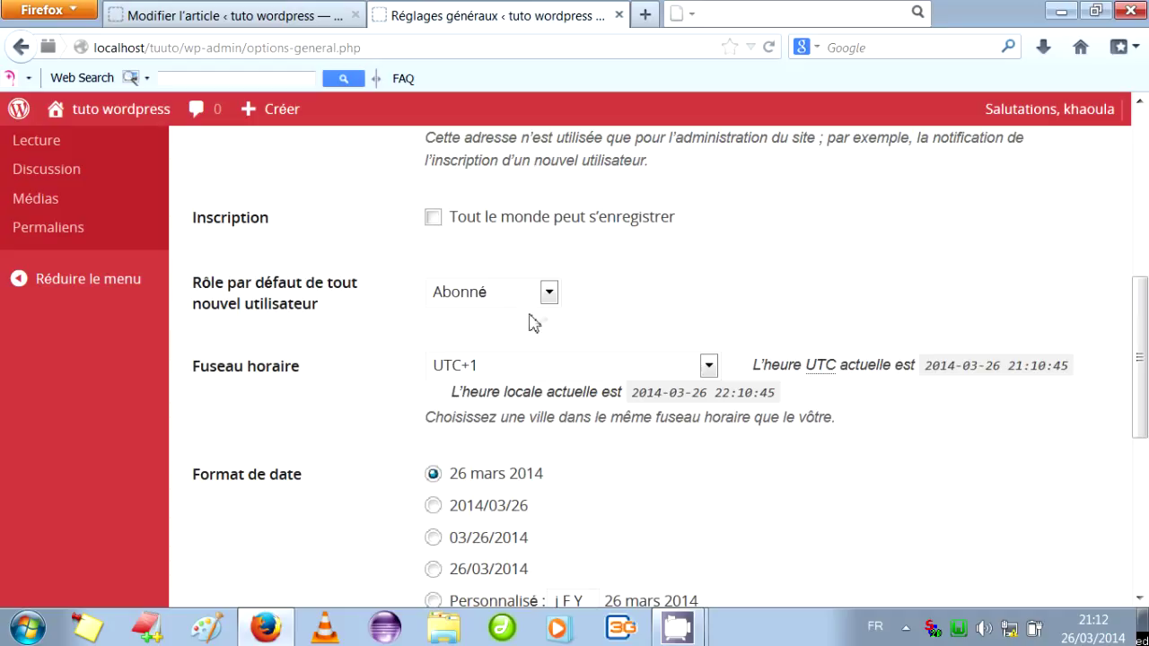
Keep Abonné as the default role, start the week on Samedi, and save the settings.
left_click(549, 293)
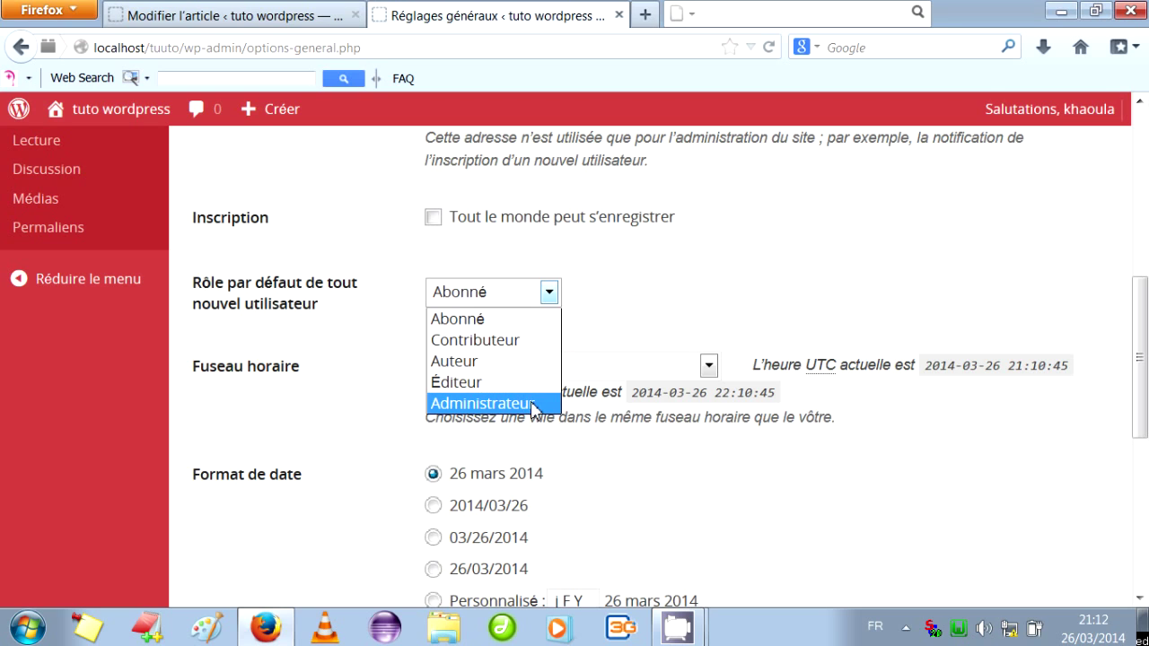
left_click(500, 319)
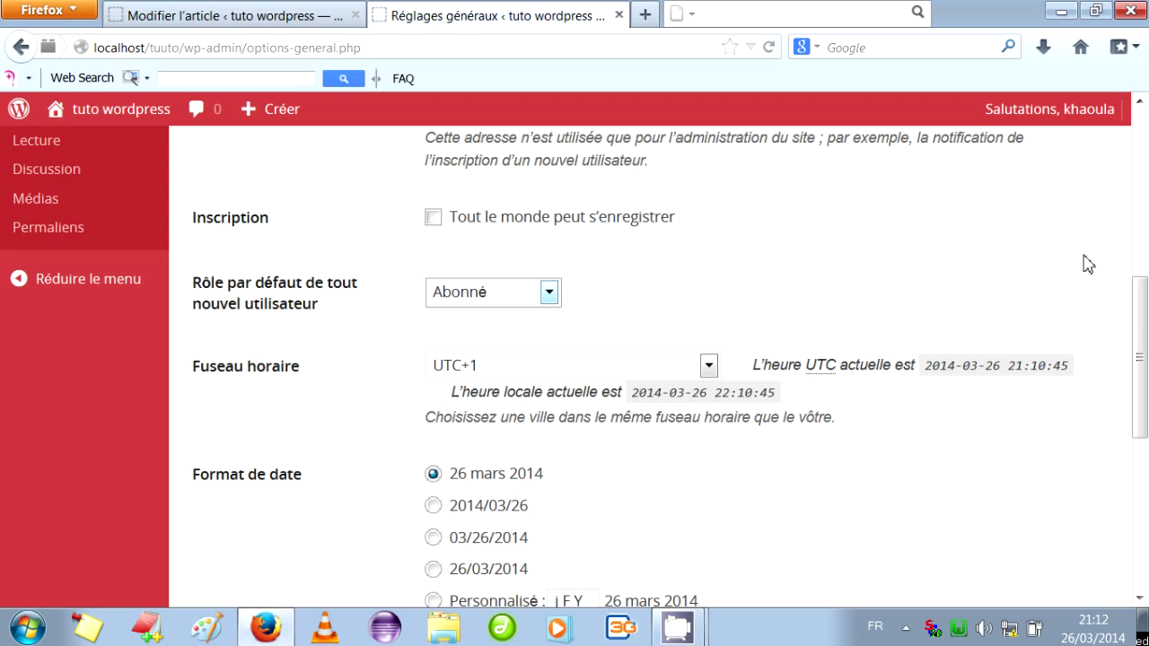
left_click_drag(1142, 342, 1145, 474)
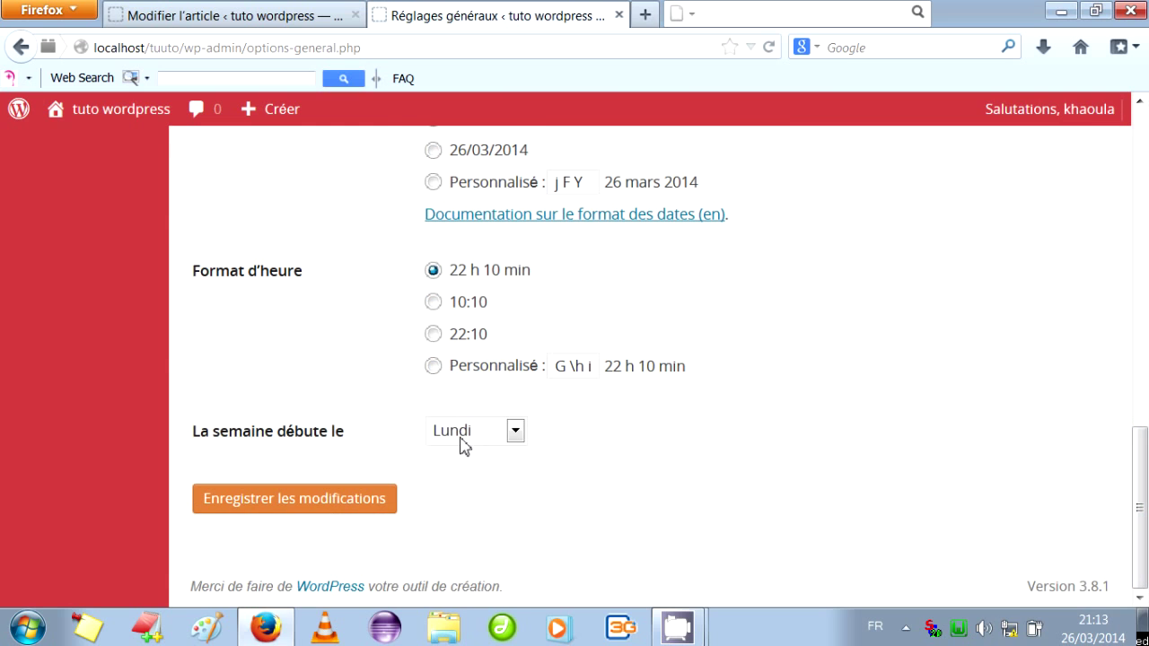
left_click(515, 434)
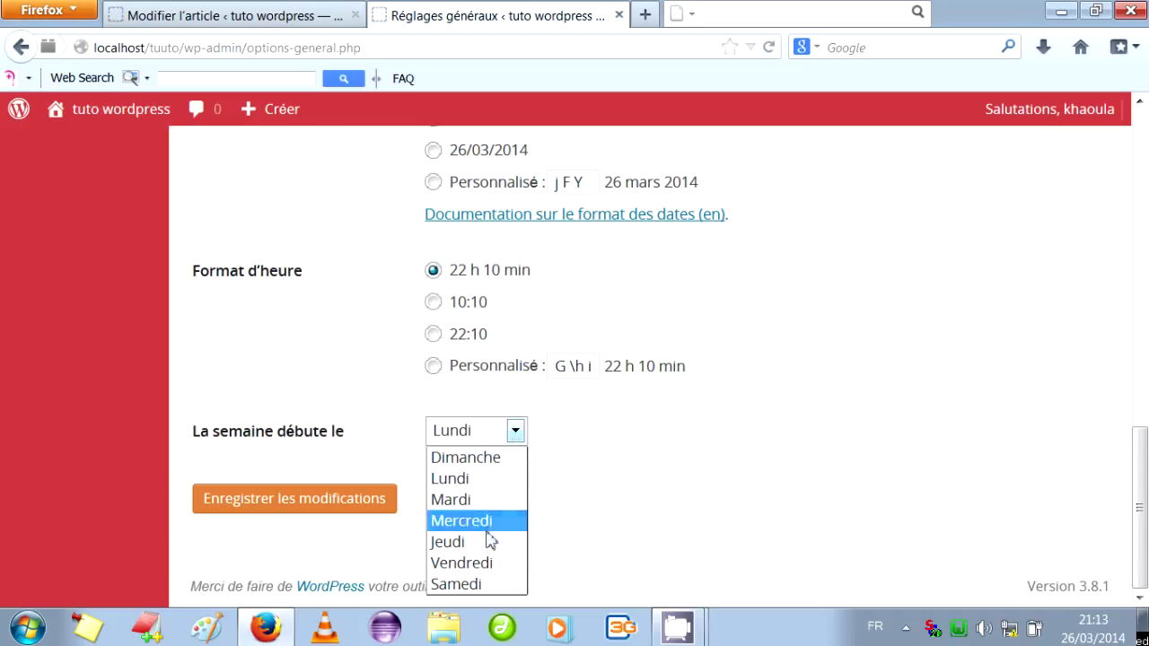
left_click(460, 584)
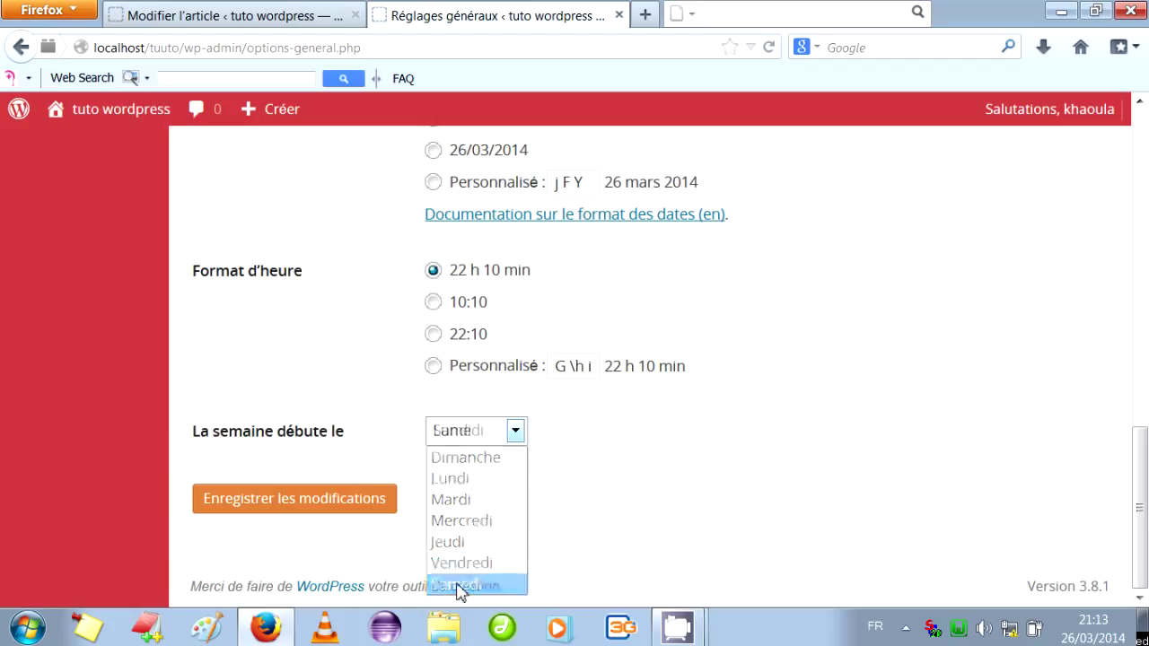
left_click(348, 499)
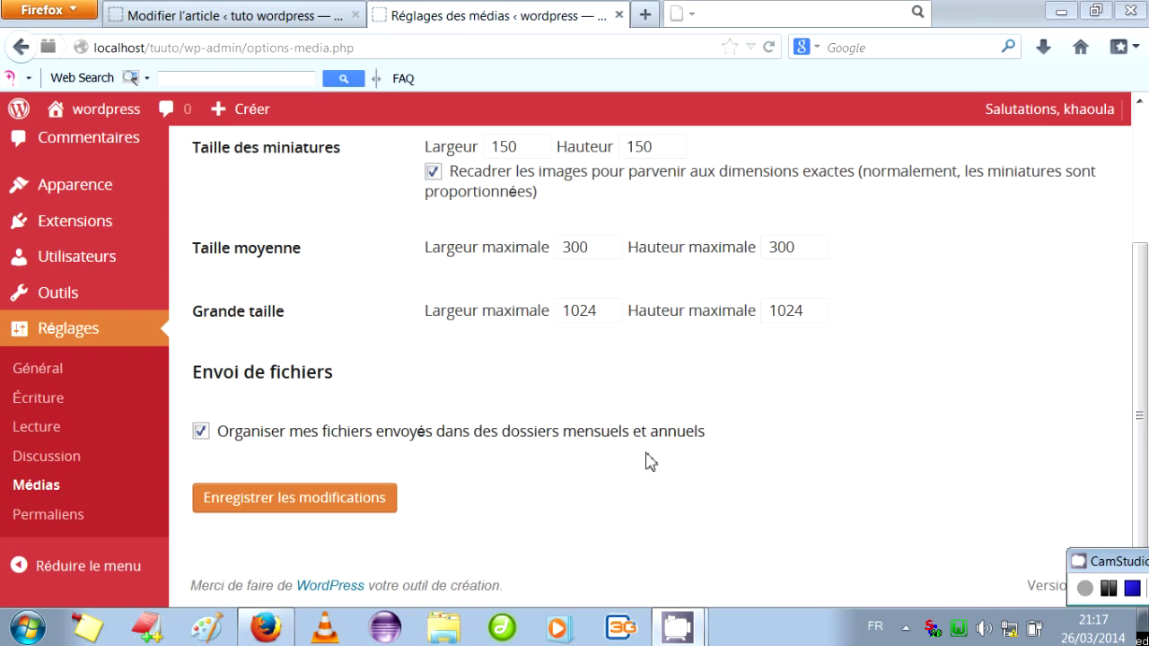
Open the Utilisateurs page showing the site's single Administrateur account.
left_click(84, 259)
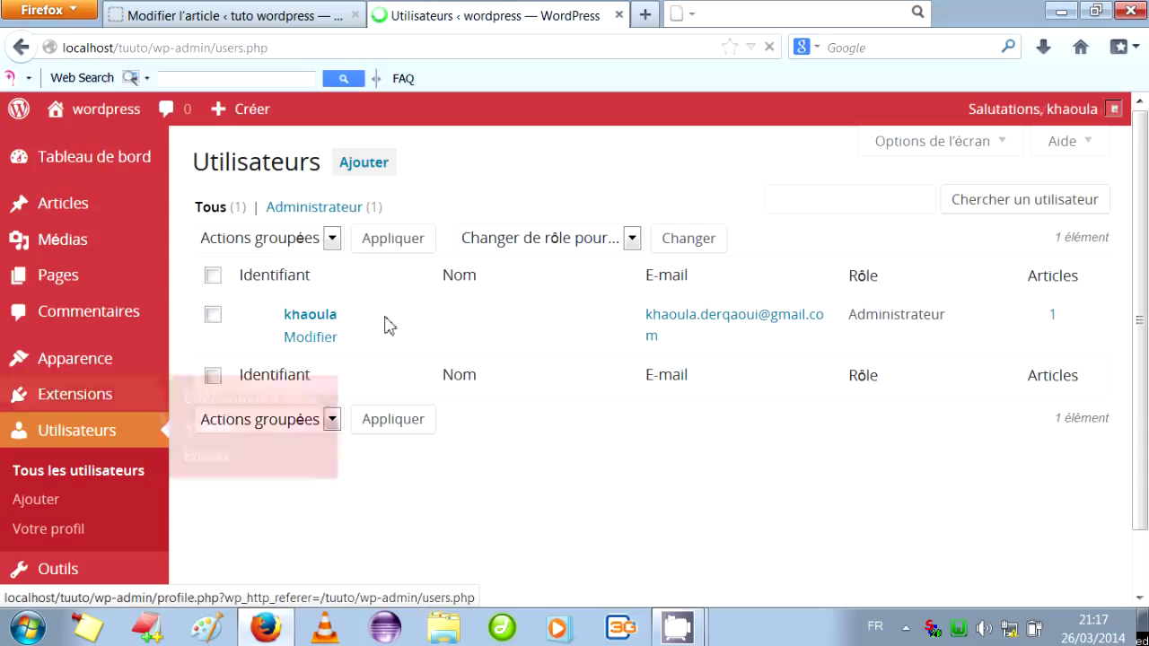
Start a new user and enter its username and e-mail address.
left_click(33, 499)
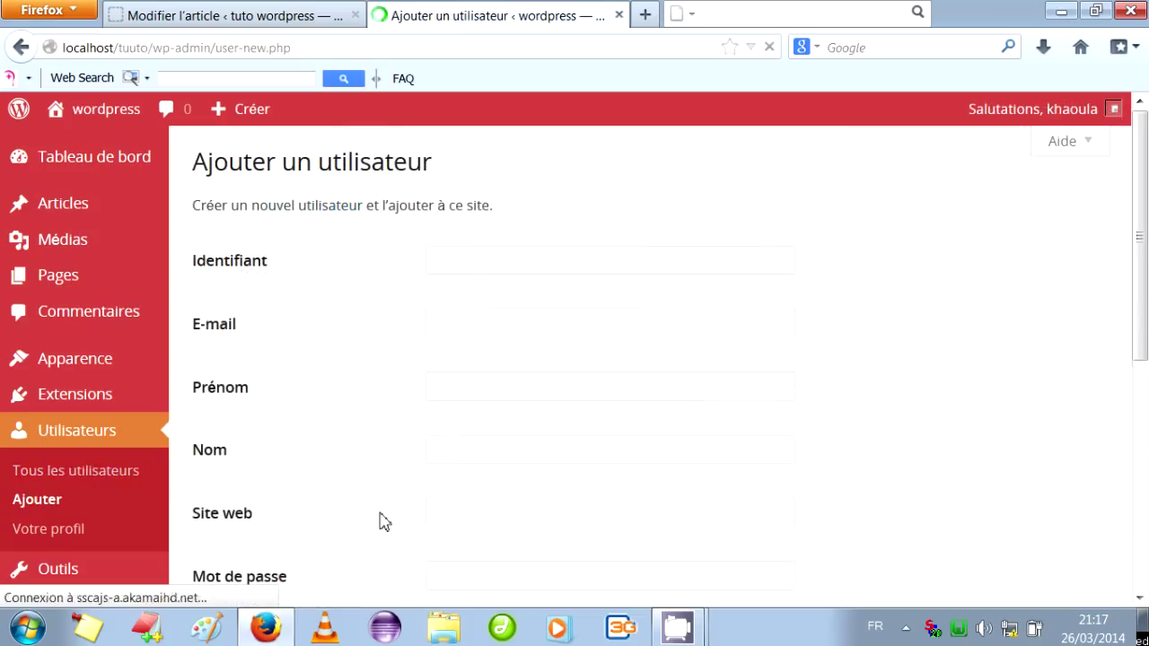
left_click(465, 267)
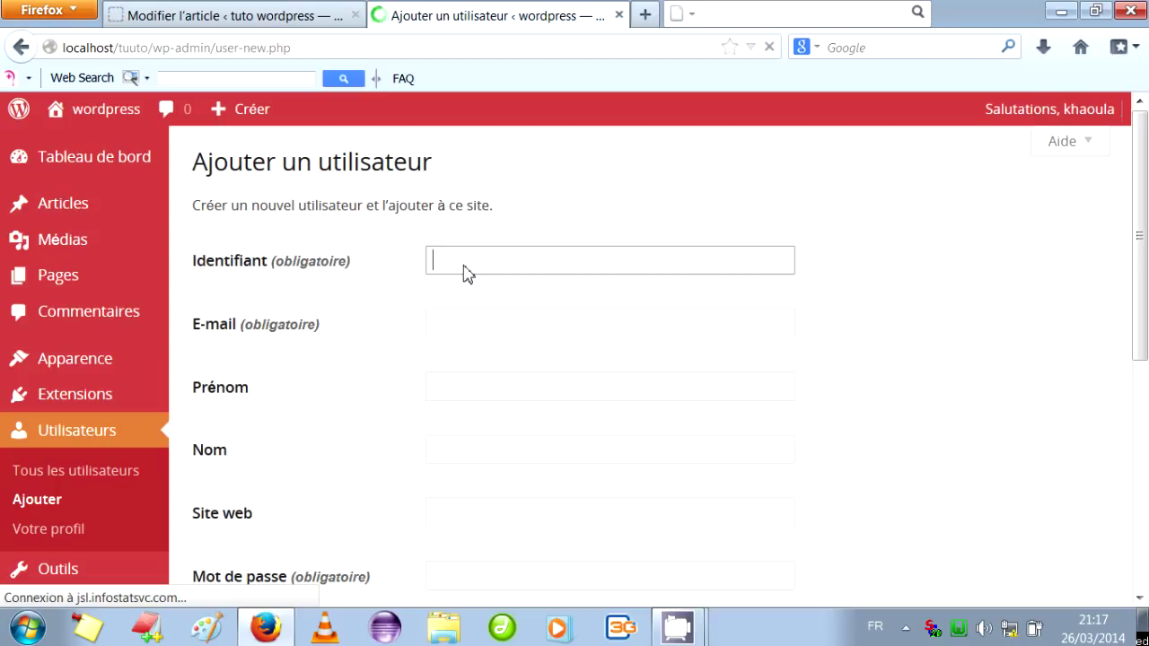
type("samira")
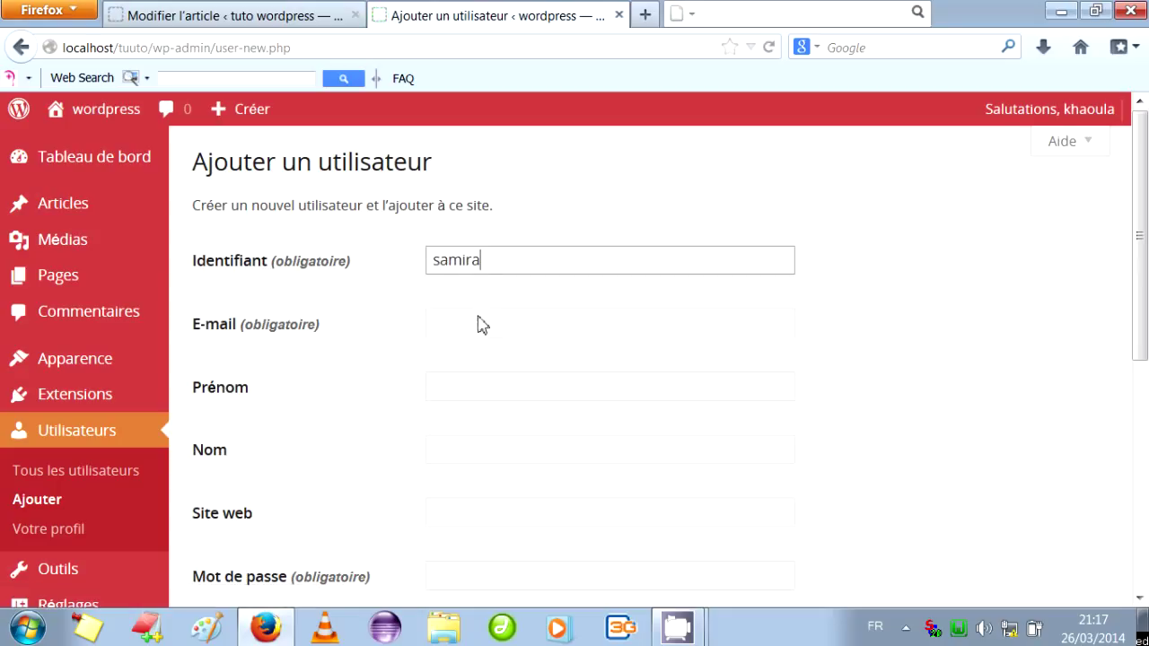
left_click(481, 325)
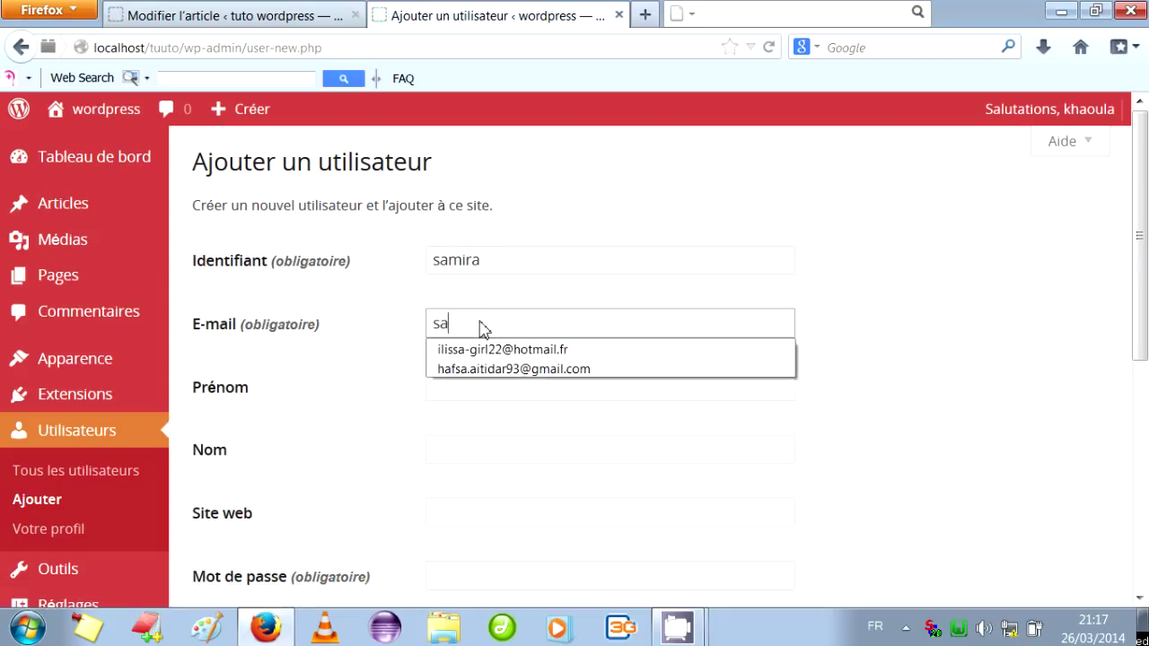
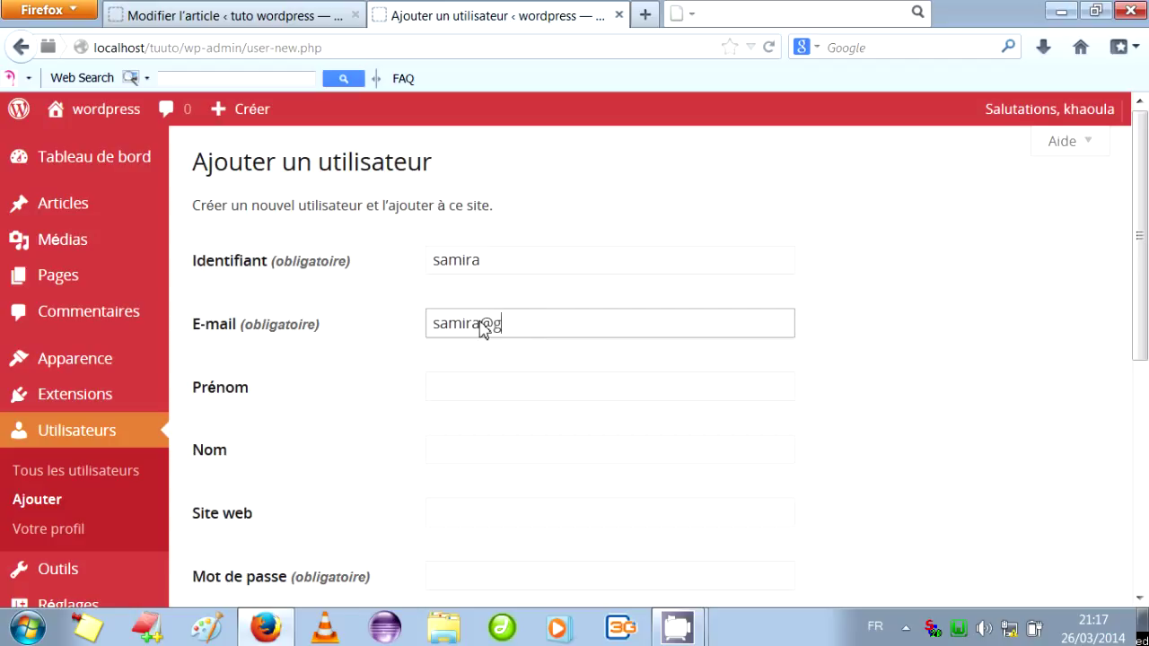
Fill in the new user's first and last name and set the website to 'tuot'.
left_click(481, 392)
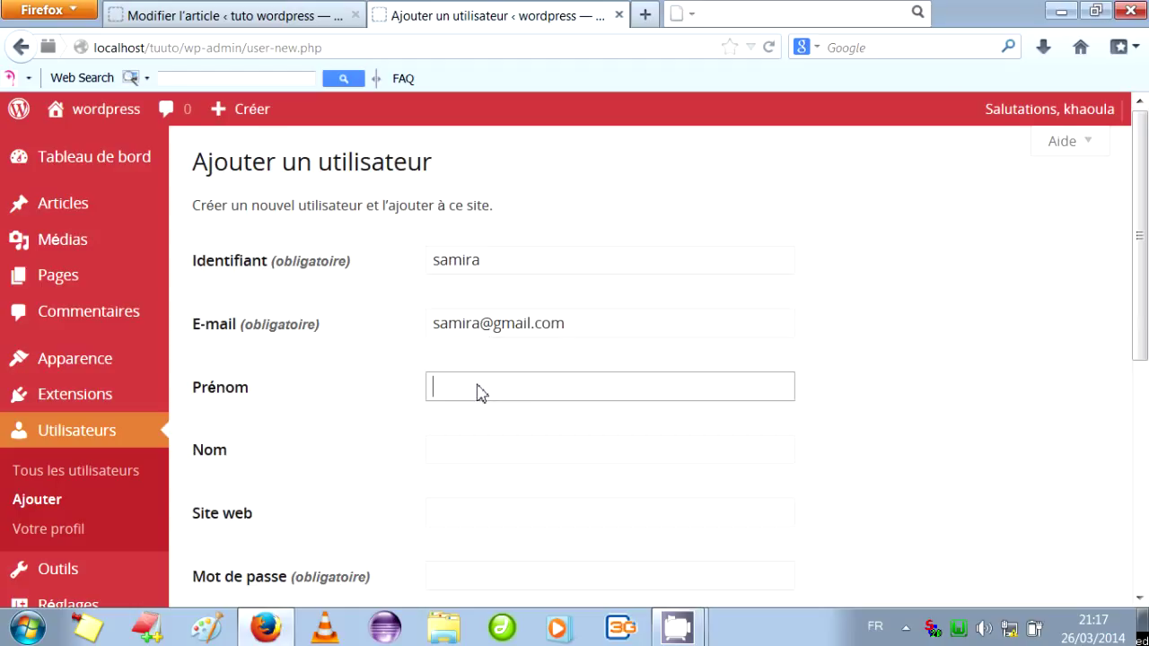
left_click(476, 459)
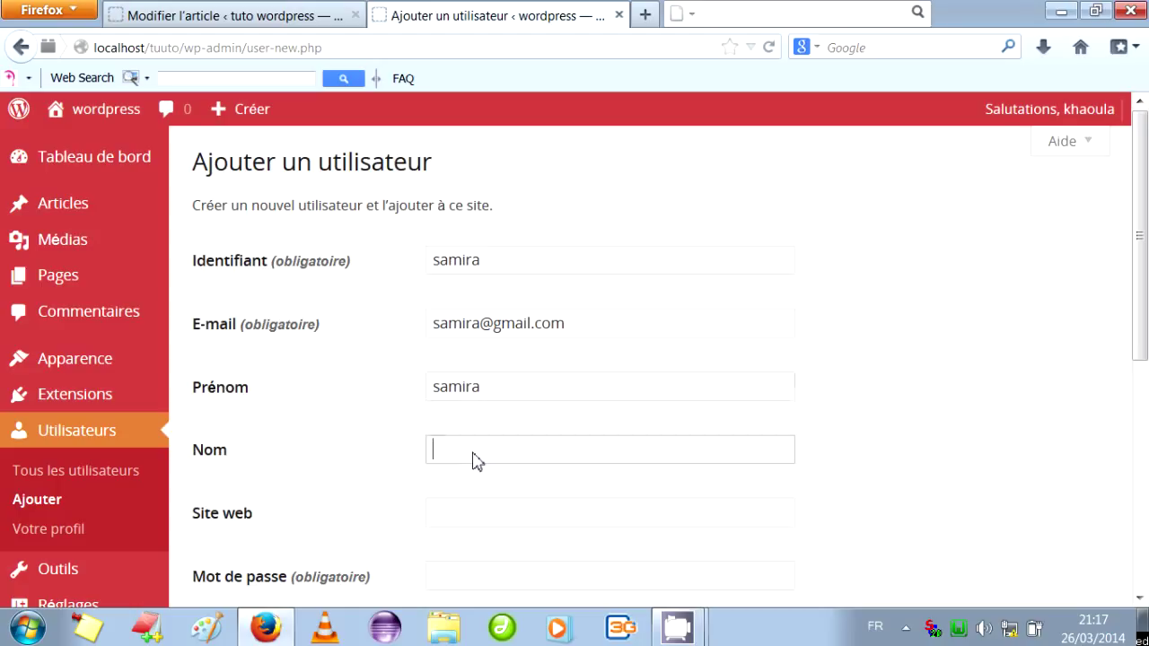
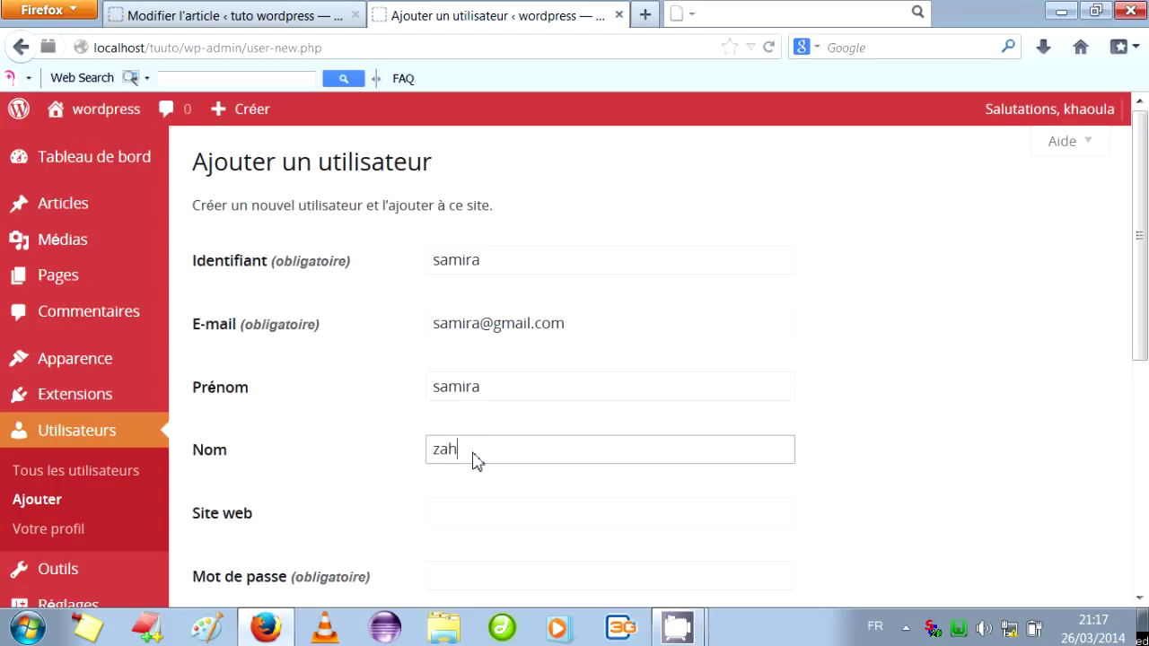
left_click(472, 514)
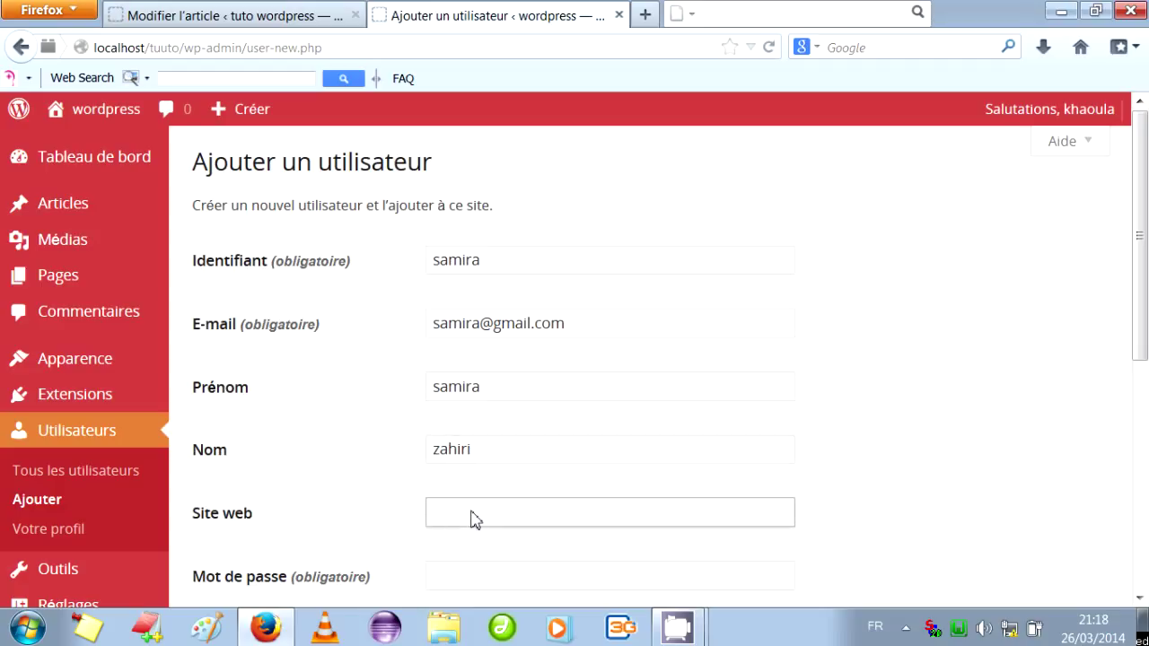
type("tu")
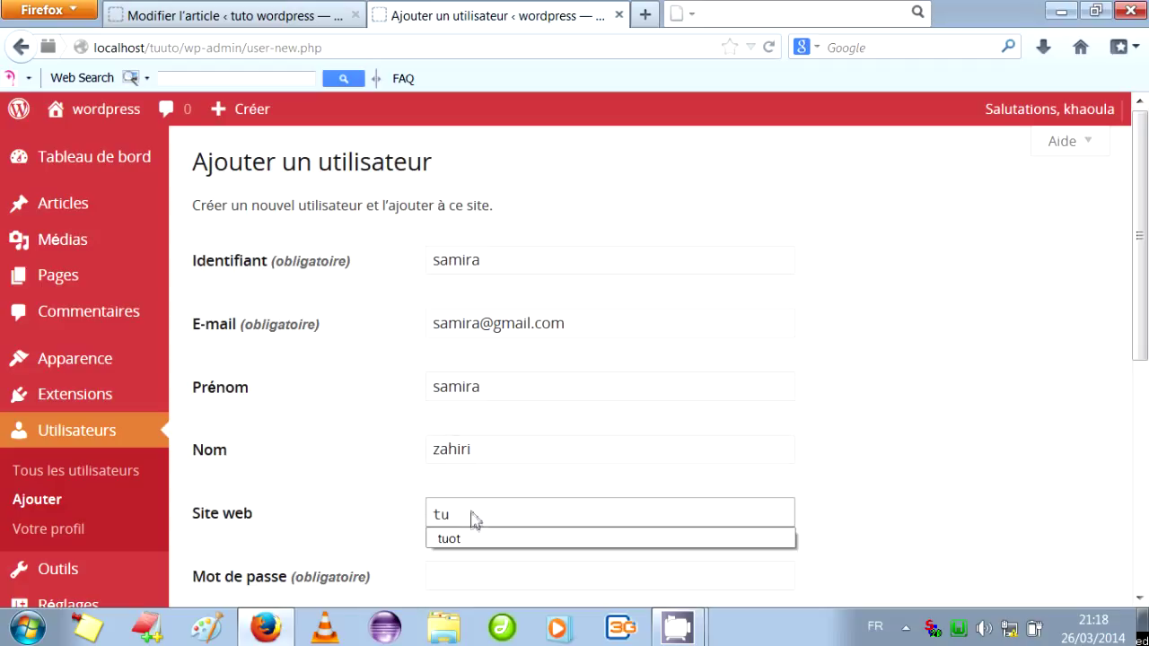
left_click(471, 541)
left_click_drag(1133, 302, 1144, 409)
left_click(530, 404)
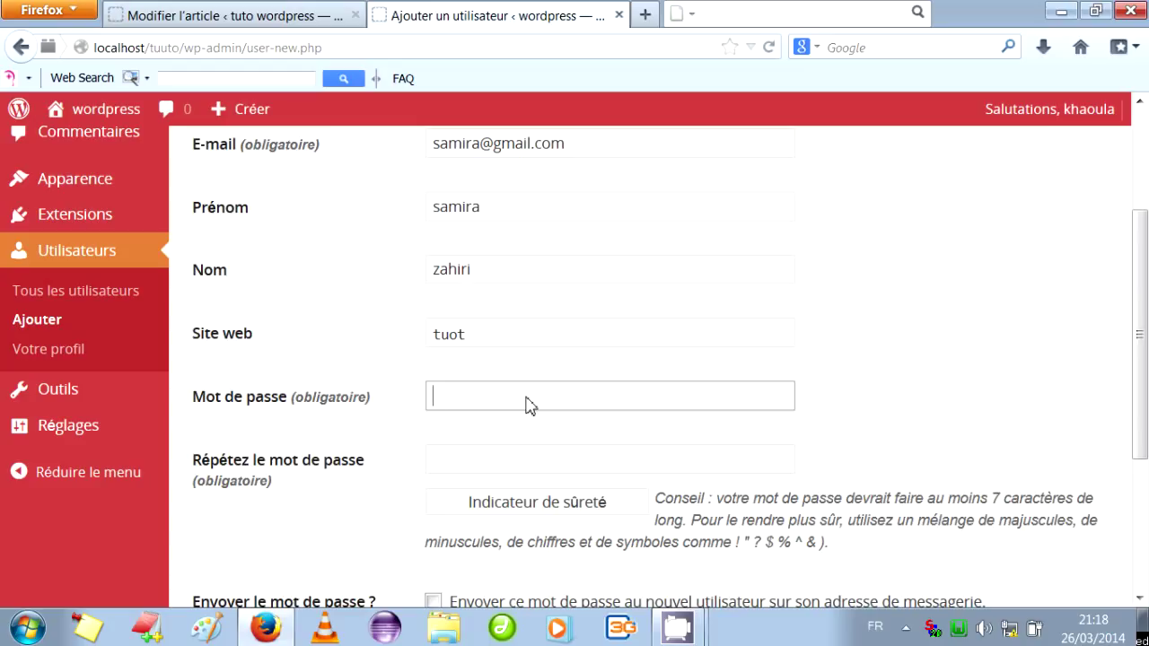
Enter the account password, assign the Administrateur role, and create the user.
left_click(542, 462)
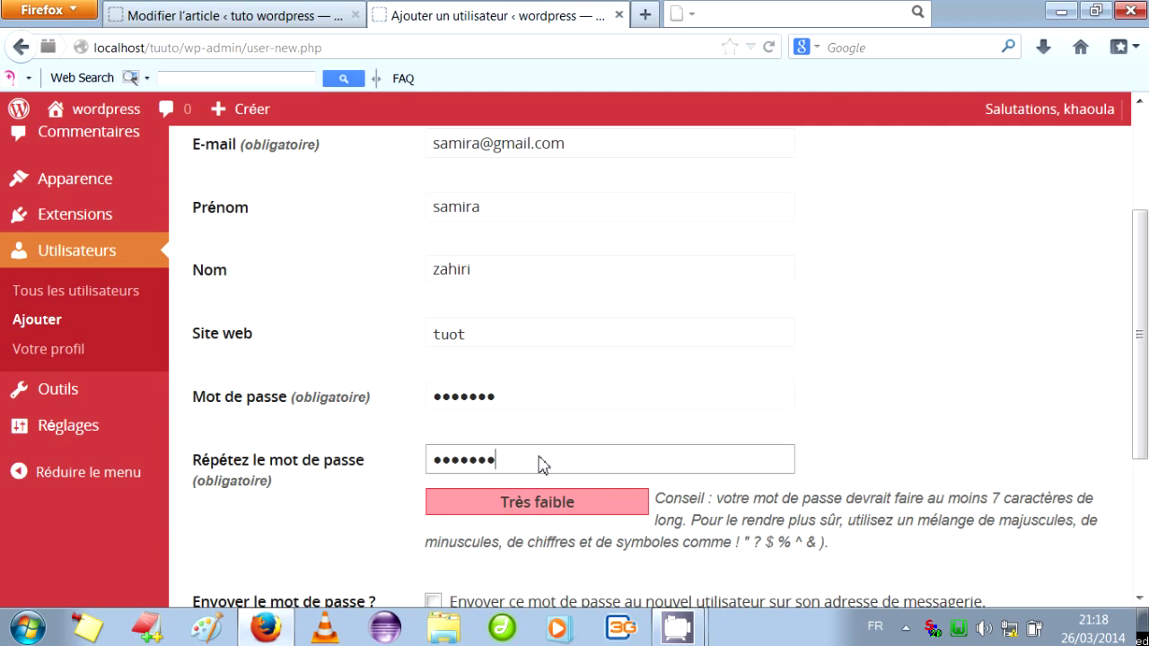
left_click_drag(1136, 314, 1141, 442)
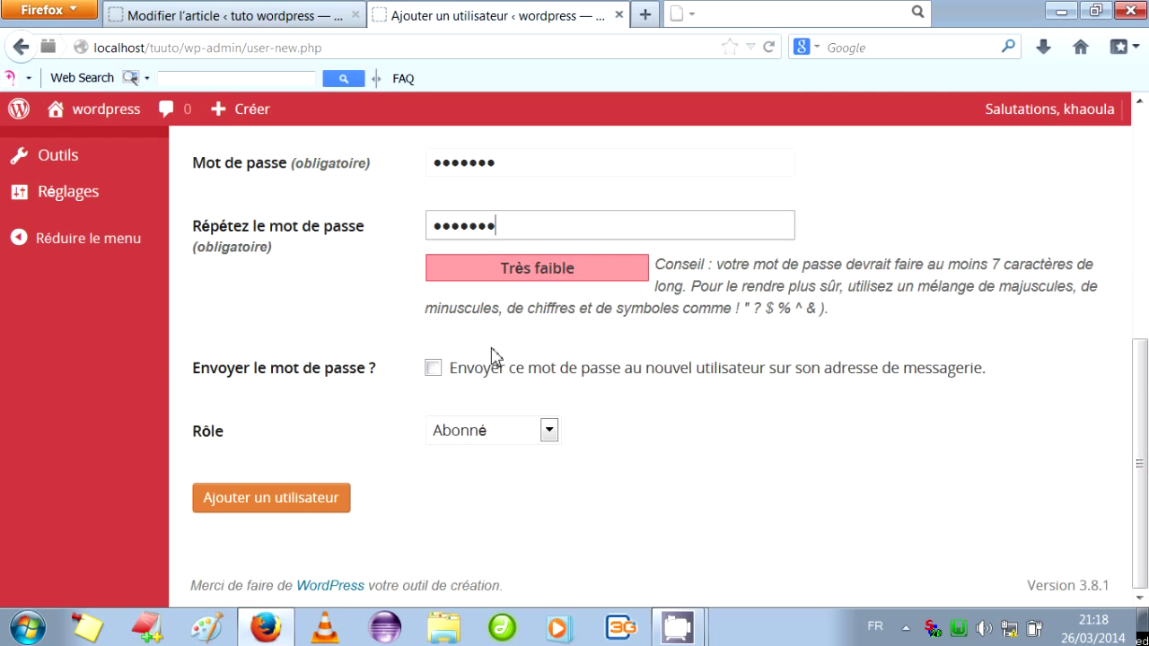
left_click(548, 433)
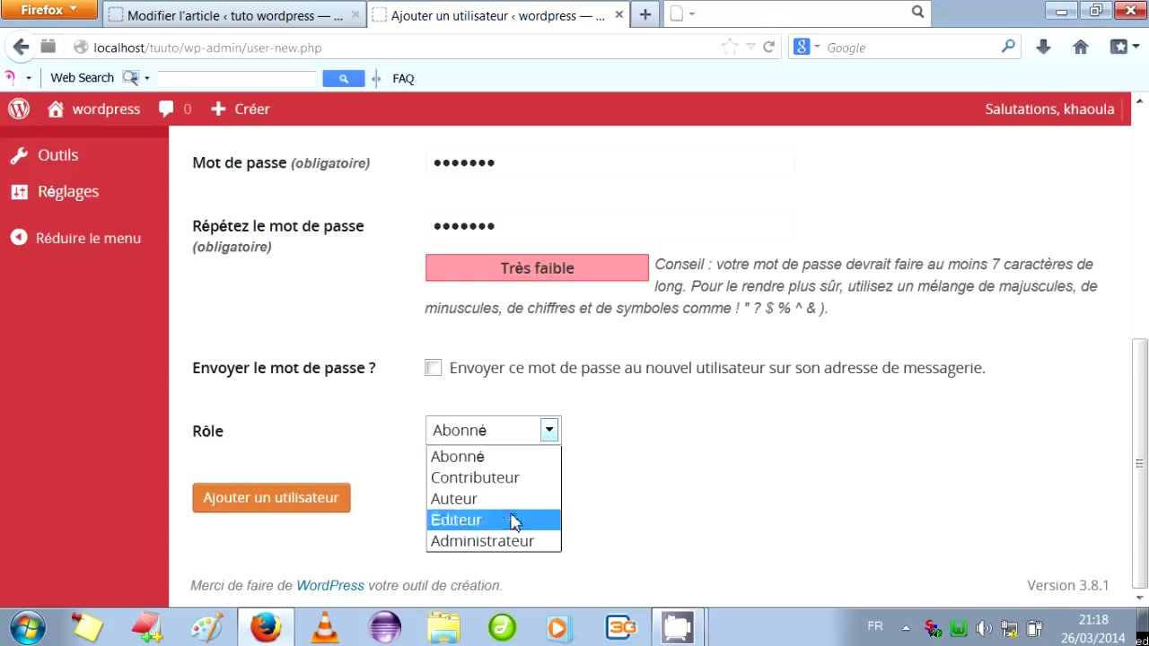
left_click(482, 542)
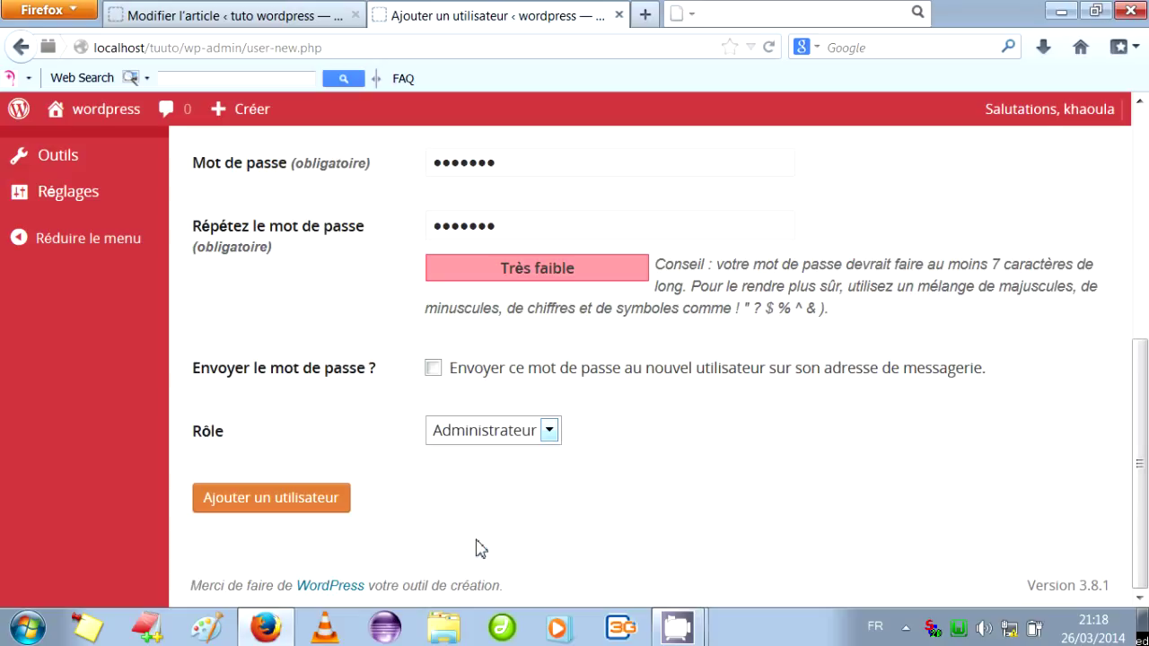
left_click(289, 498)
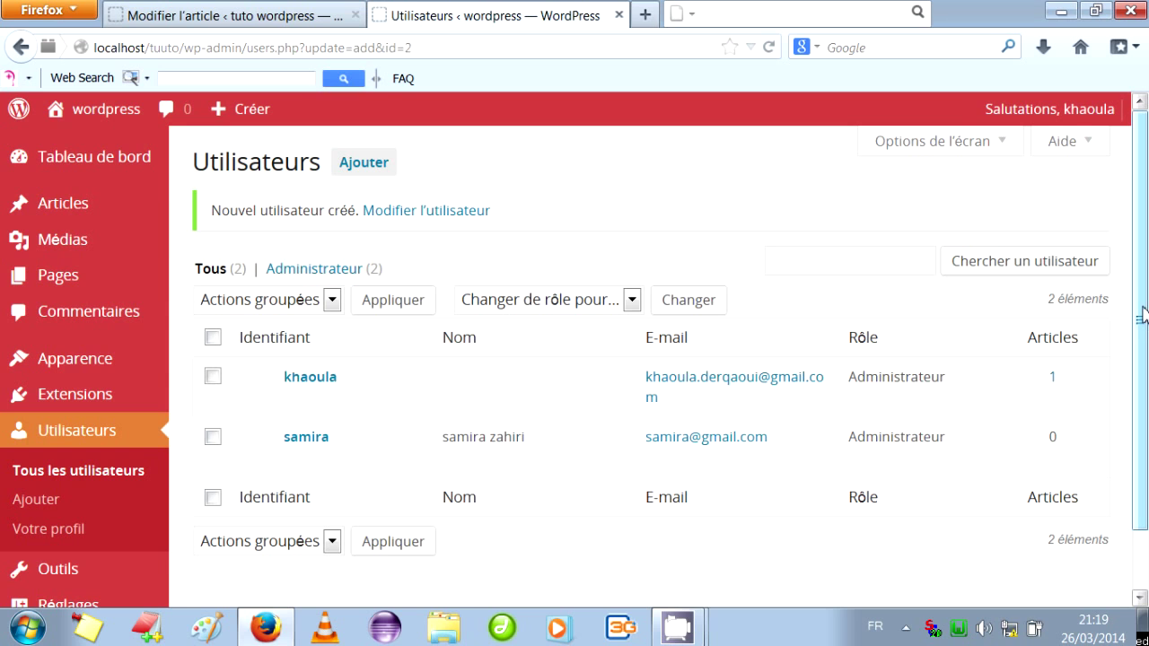
Scroll the Utilisateurs list to check the new Administrateur account beside the original.
mouse_move(1144, 316)
left_mouse_down()
mouse_move(1144, 334)
mouse_move(1144, 324)
left_mouse_up()
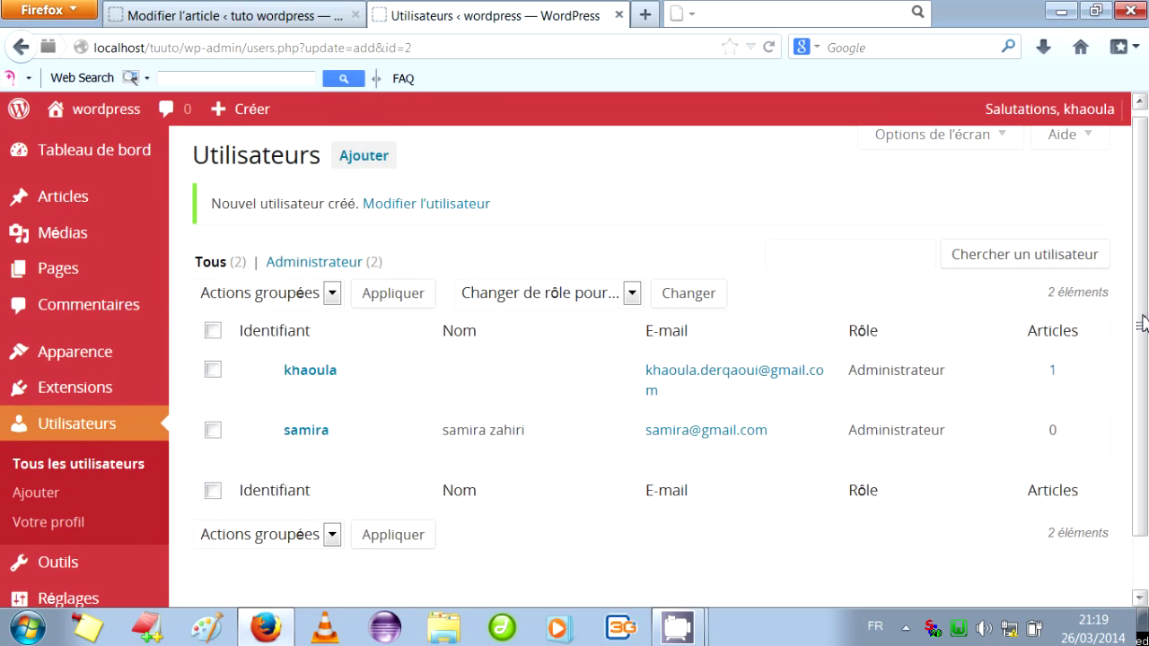